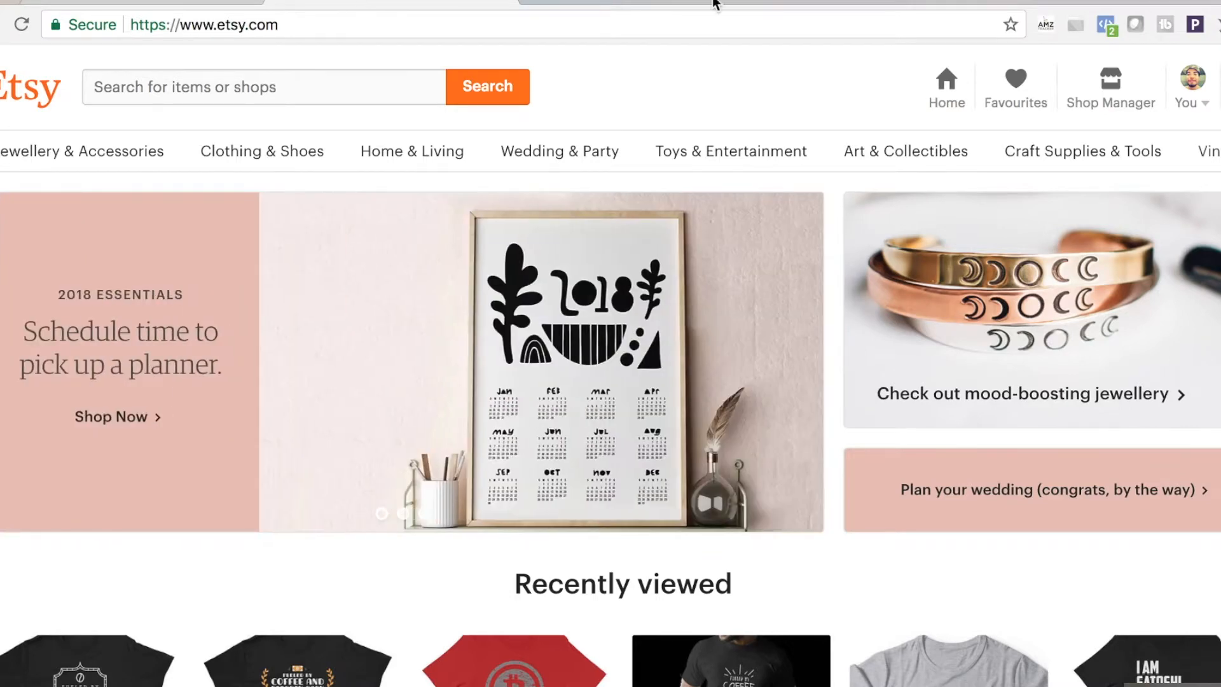
# Open the Etsy shop manager, and switch to Printful to open the account's list of stores.
pyautogui.click(1121, 92)
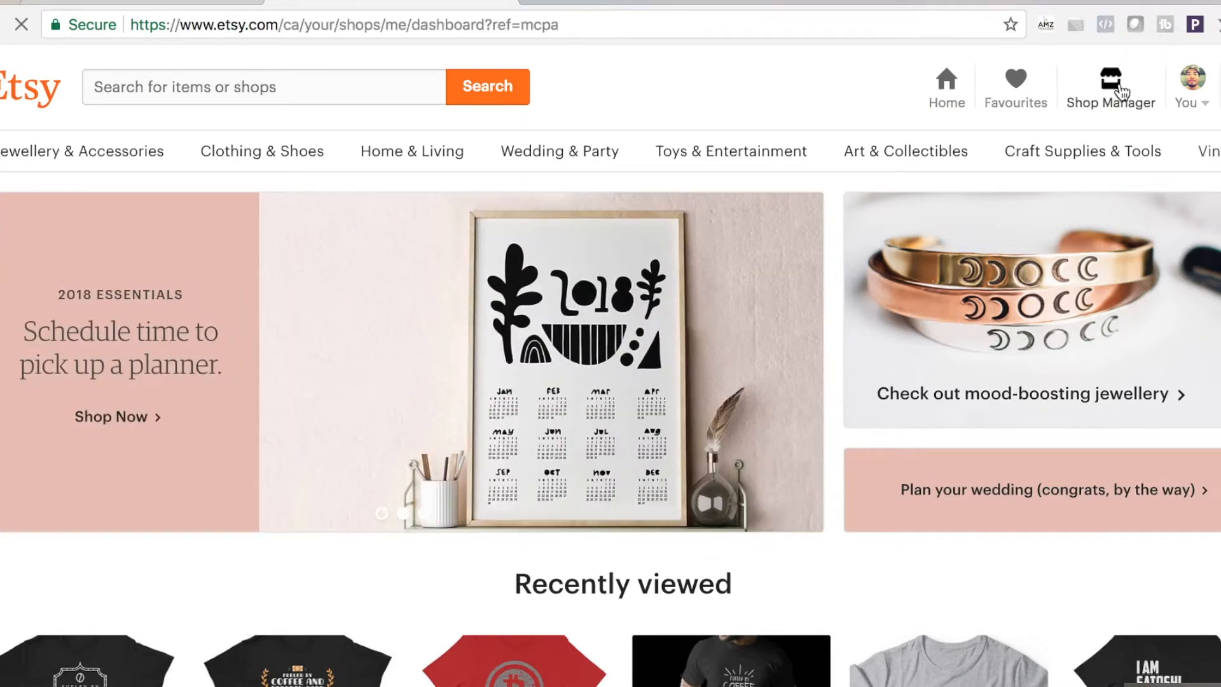
pyautogui.click(150, 2)
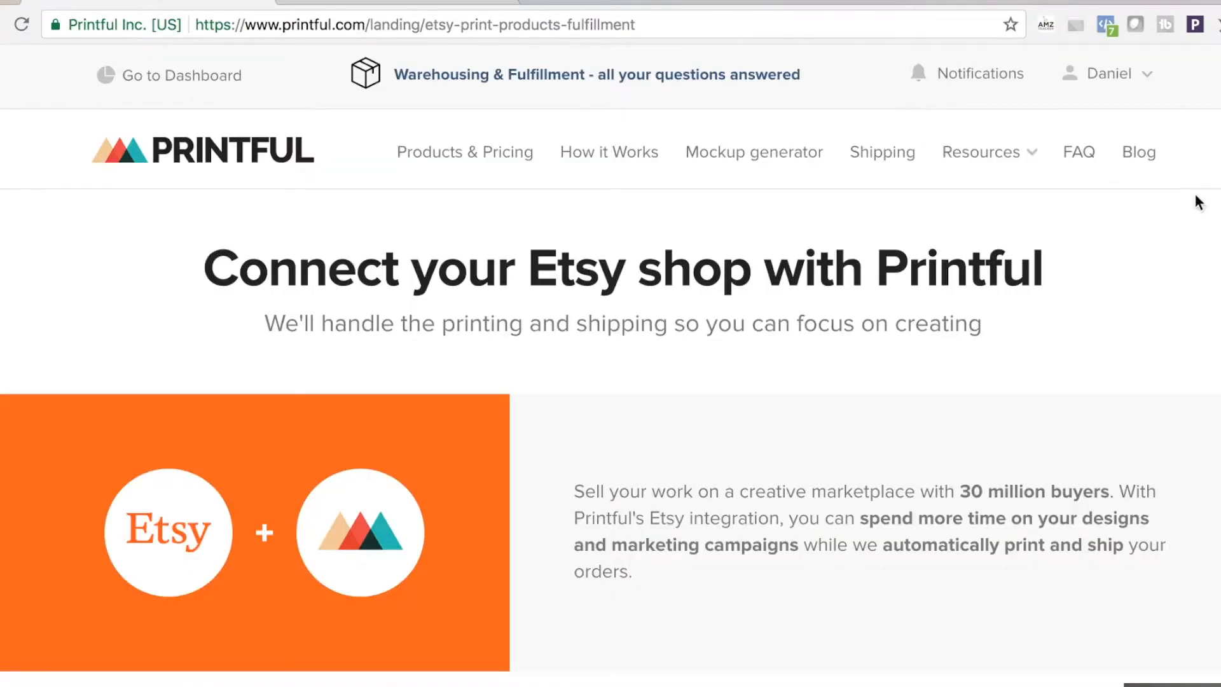
pyautogui.click(1118, 89)
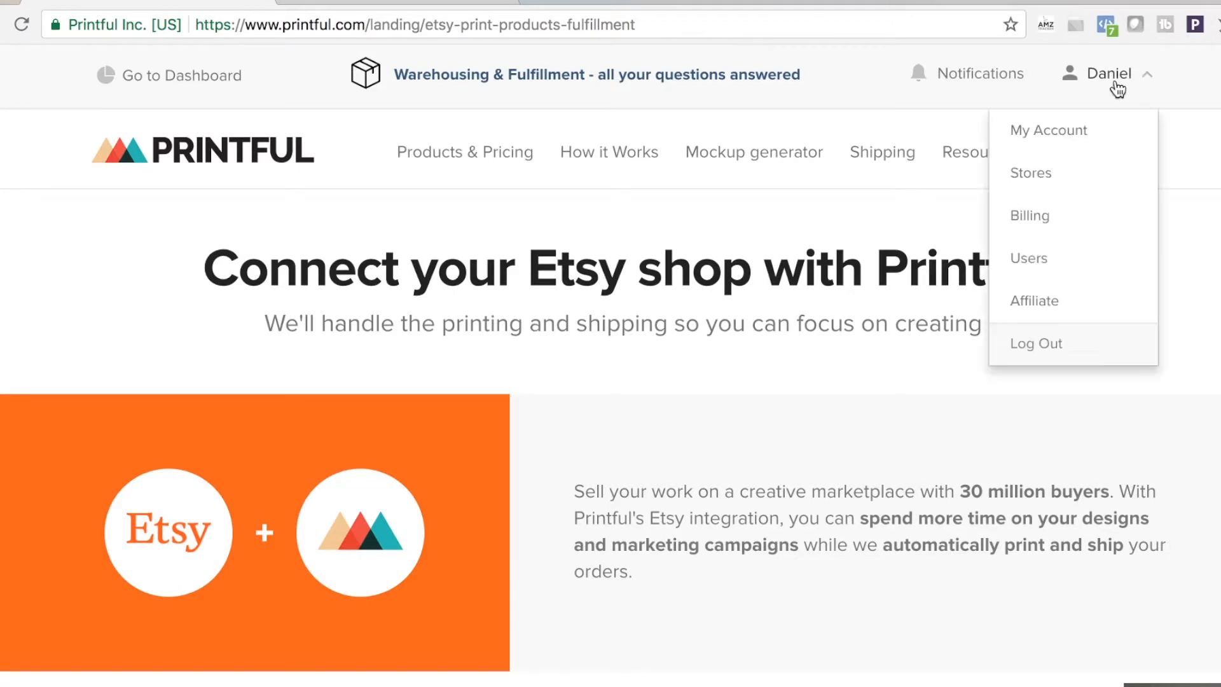
pyautogui.click(1035, 190)
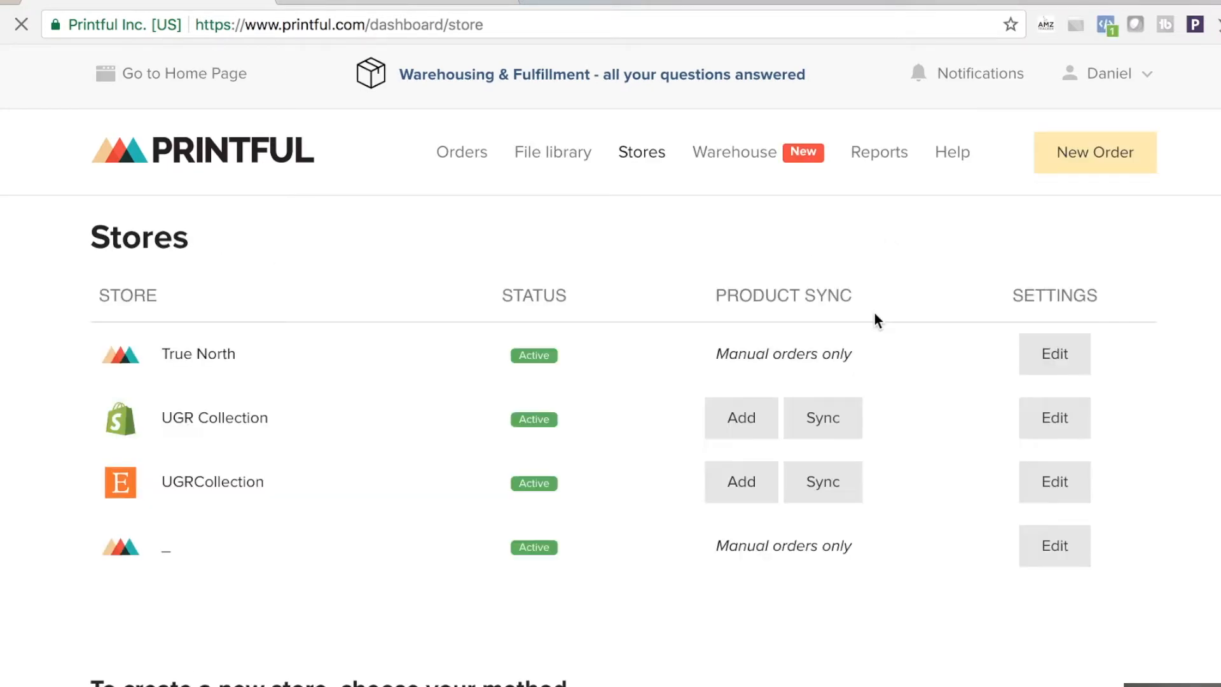
# Examine which e-commerce platforms can be connected as a new store, and return to the list of stores.
pyautogui.scroll(-10, 742, 491)
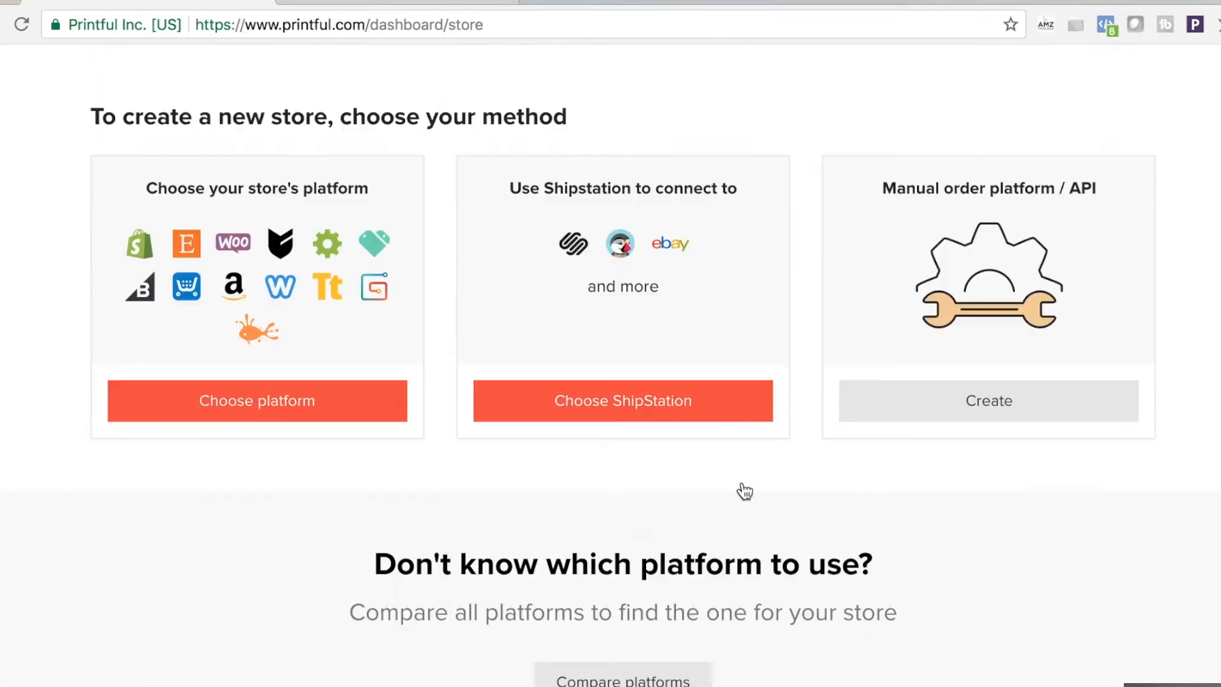
pyautogui.scroll(2, 744, 490)
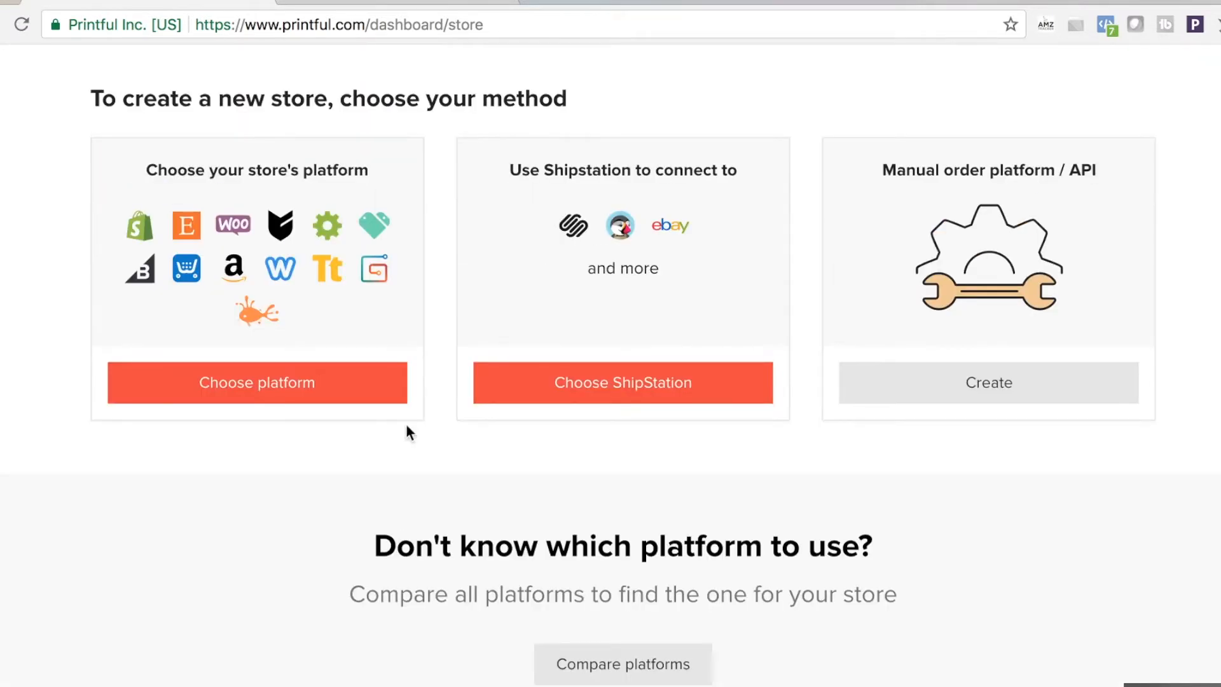
pyautogui.click(255, 405)
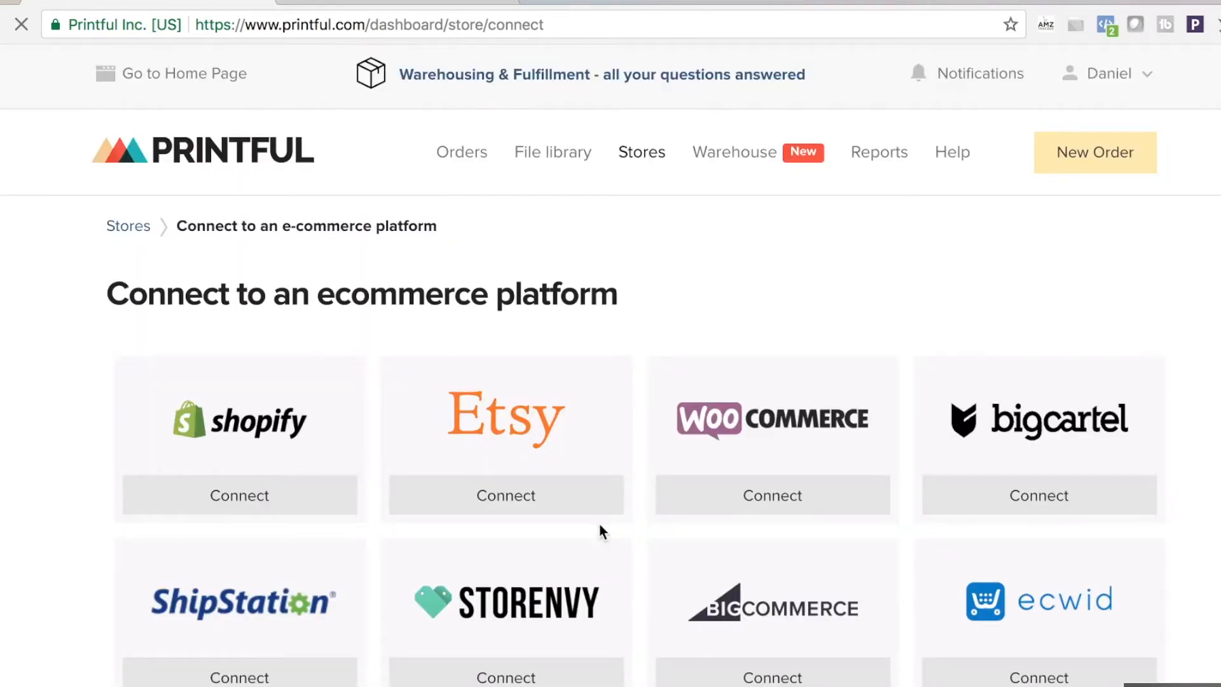
pyautogui.scroll(-2, 601, 529)
pyautogui.scroll(-5, 601, 530)
pyautogui.scroll(2, 319, 338)
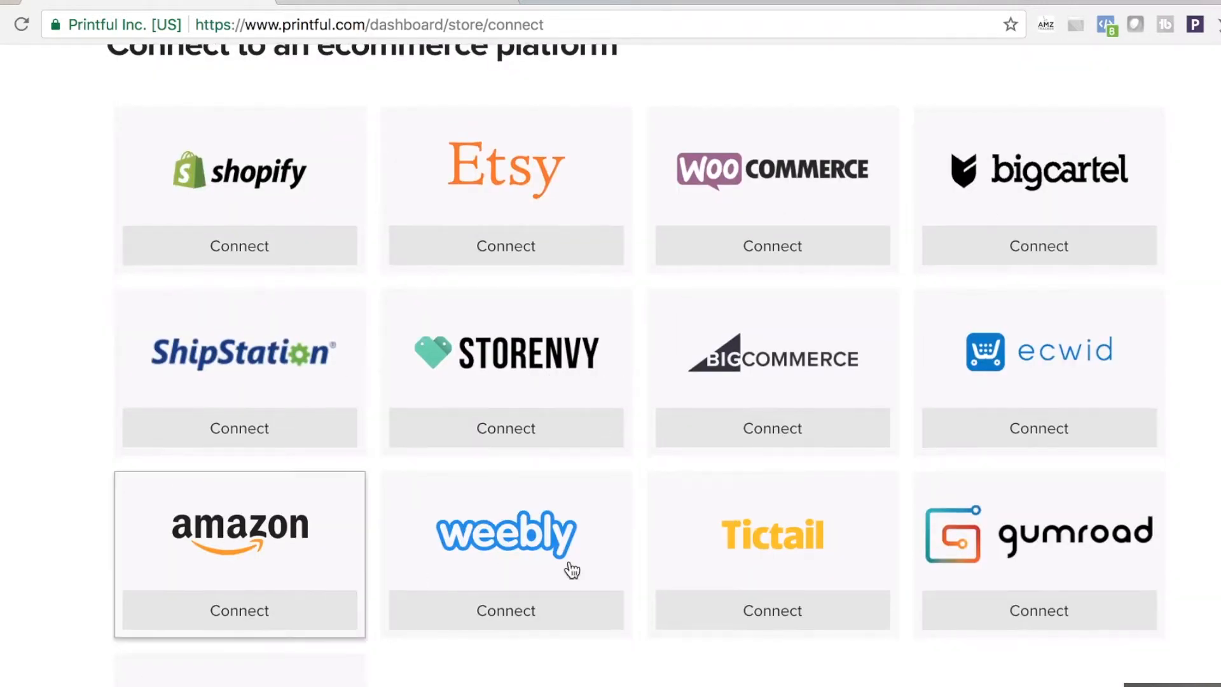
pyautogui.scroll(2, 700, 388)
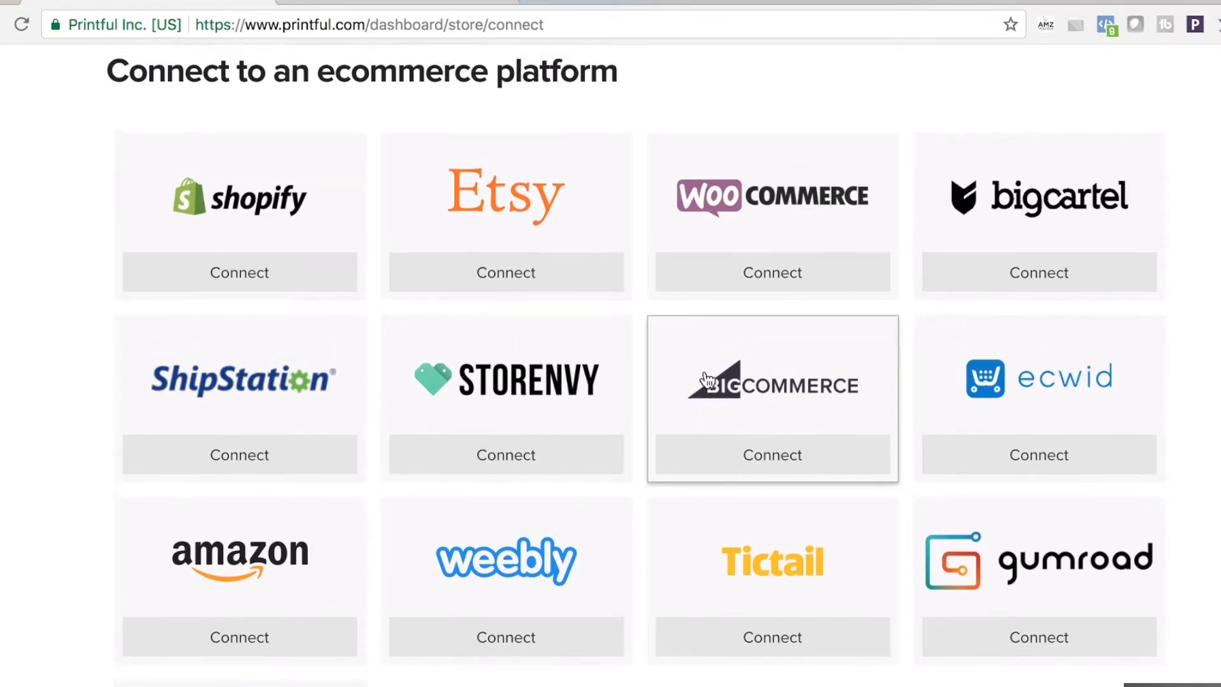
pyautogui.hotkey('alt', 'Left')
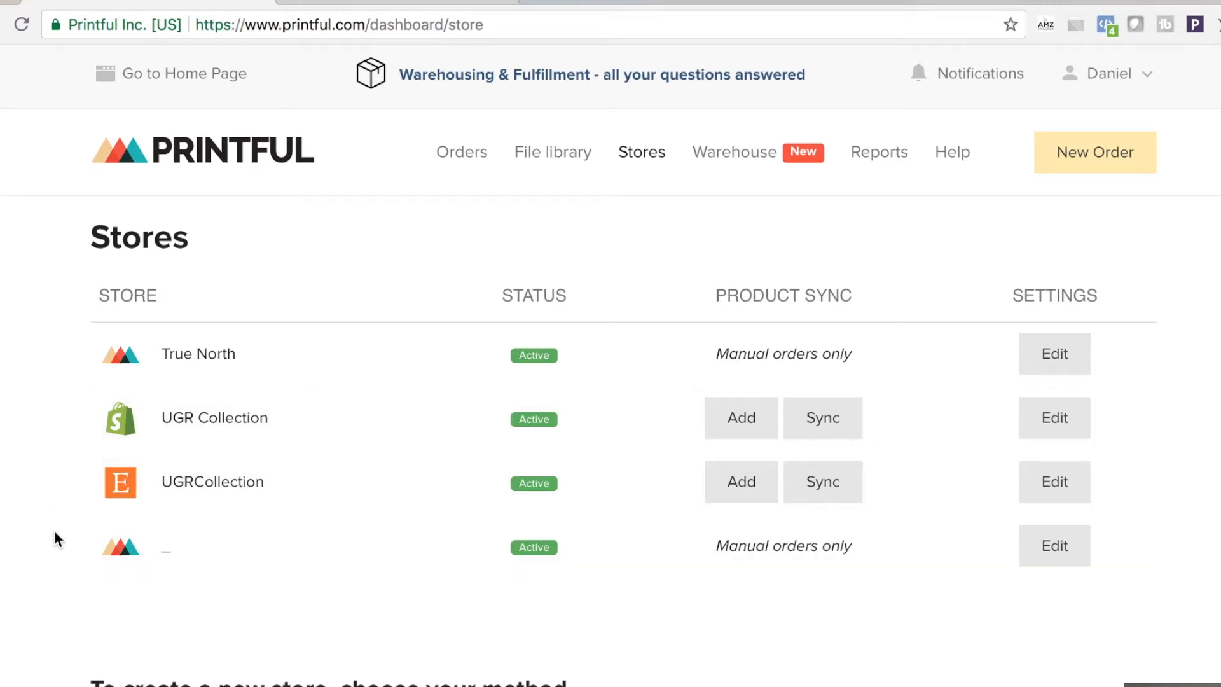
# Open the UGRCollection Etsy store, start adding a new product and look through the product categories.
pyautogui.click(135, 493)
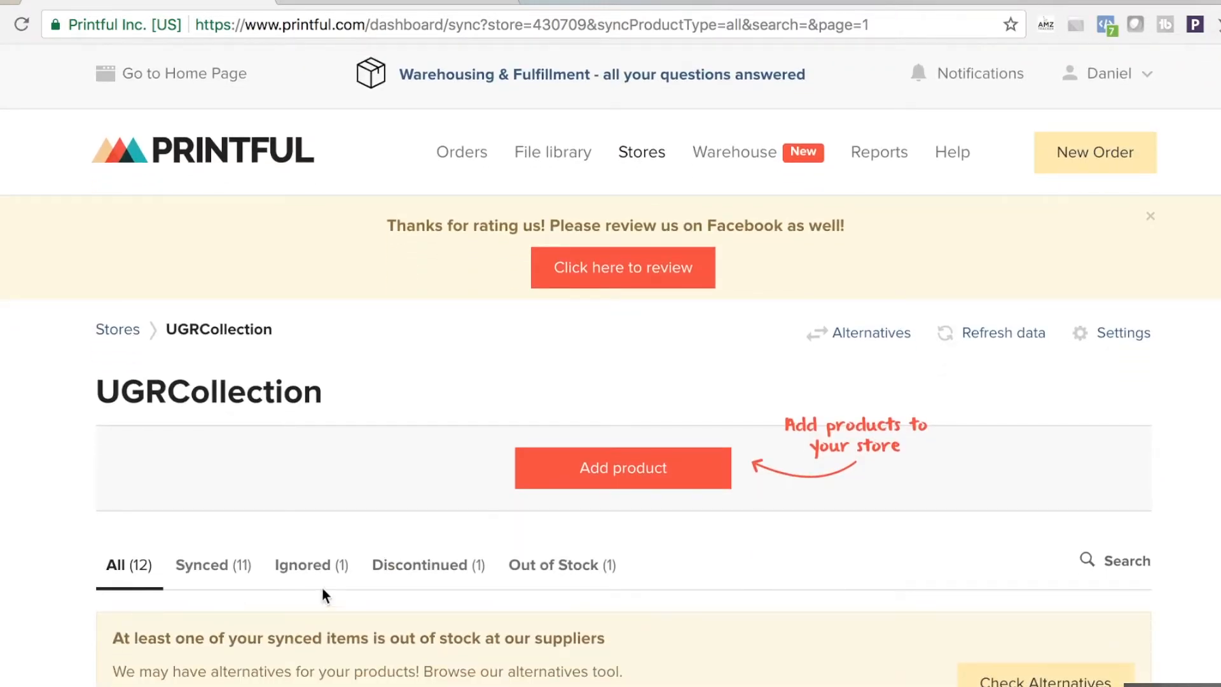
pyautogui.click(601, 477)
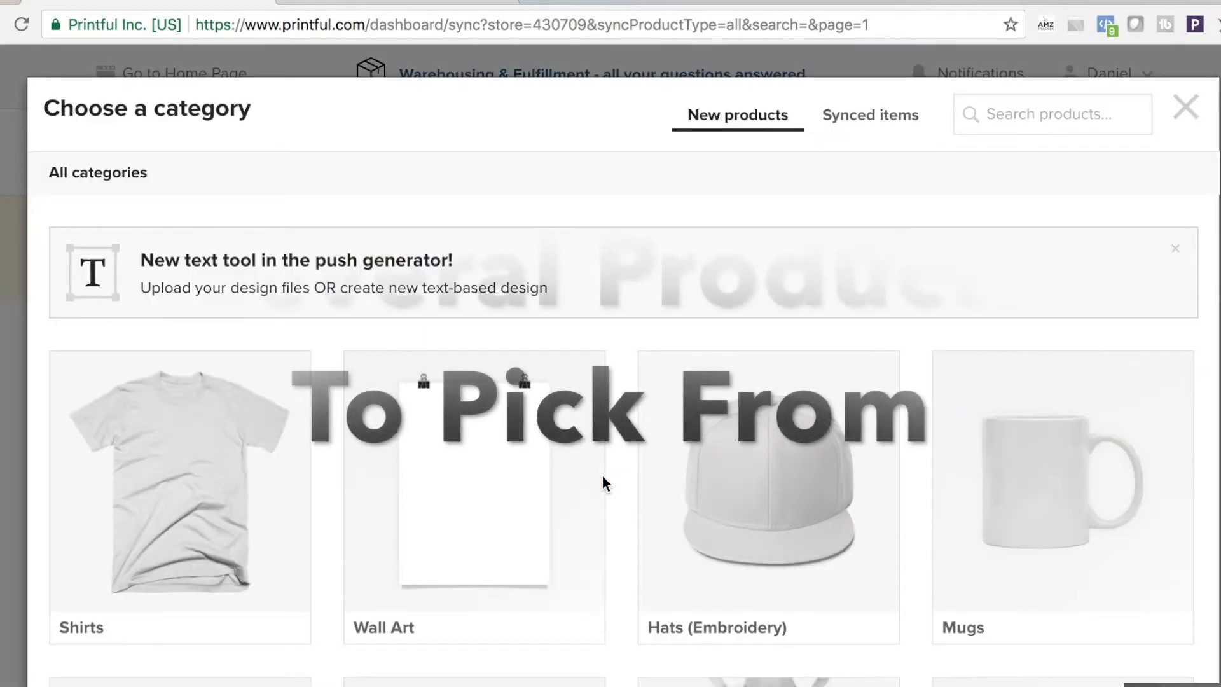
pyautogui.scroll(-5, 422, 382)
pyautogui.scroll(-3, 424, 379)
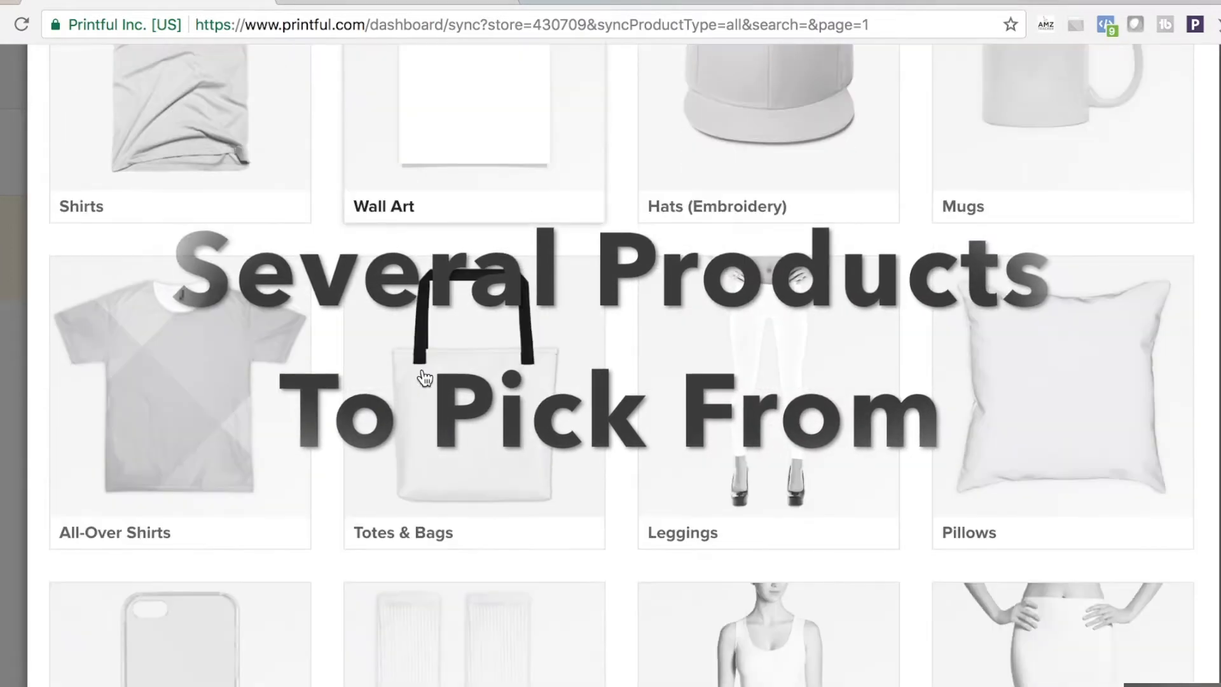
pyautogui.scroll(8, 381, 350)
# Choose the Gildan 18500 Heavy Blend Hooded Sweatshirt from the Unisex / Men Sweatshirts & Hoodies and review its product options.
pyautogui.click(169, 272)
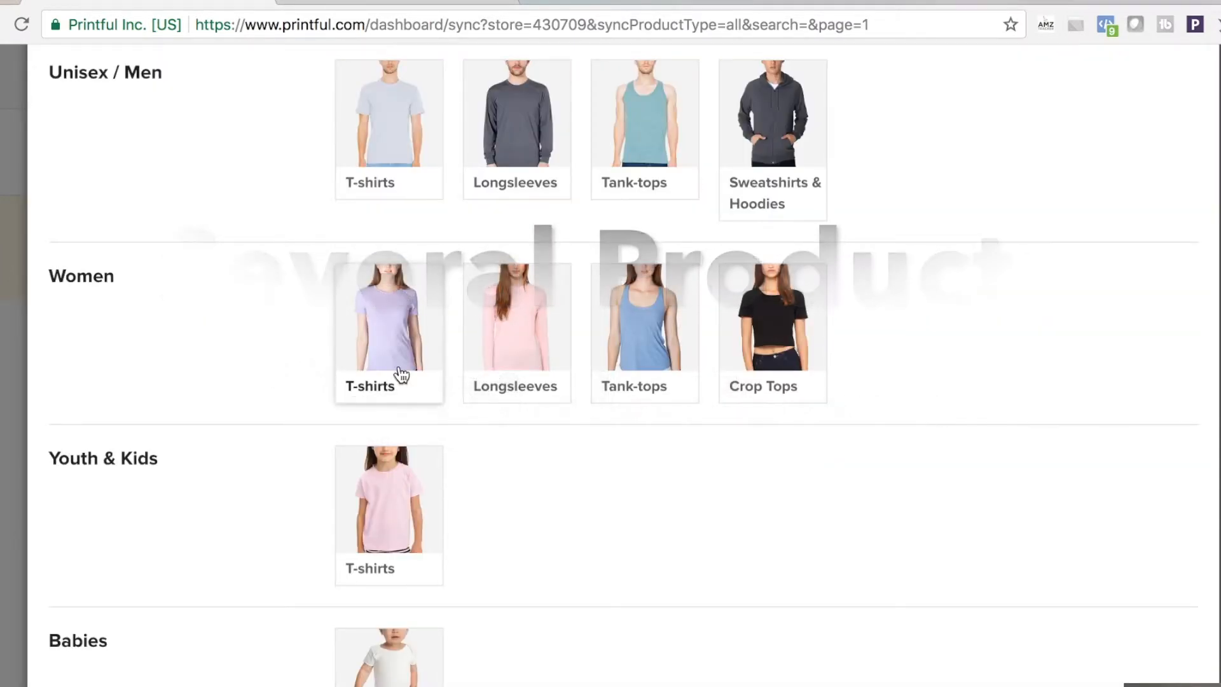
pyautogui.scroll(3, 400, 378)
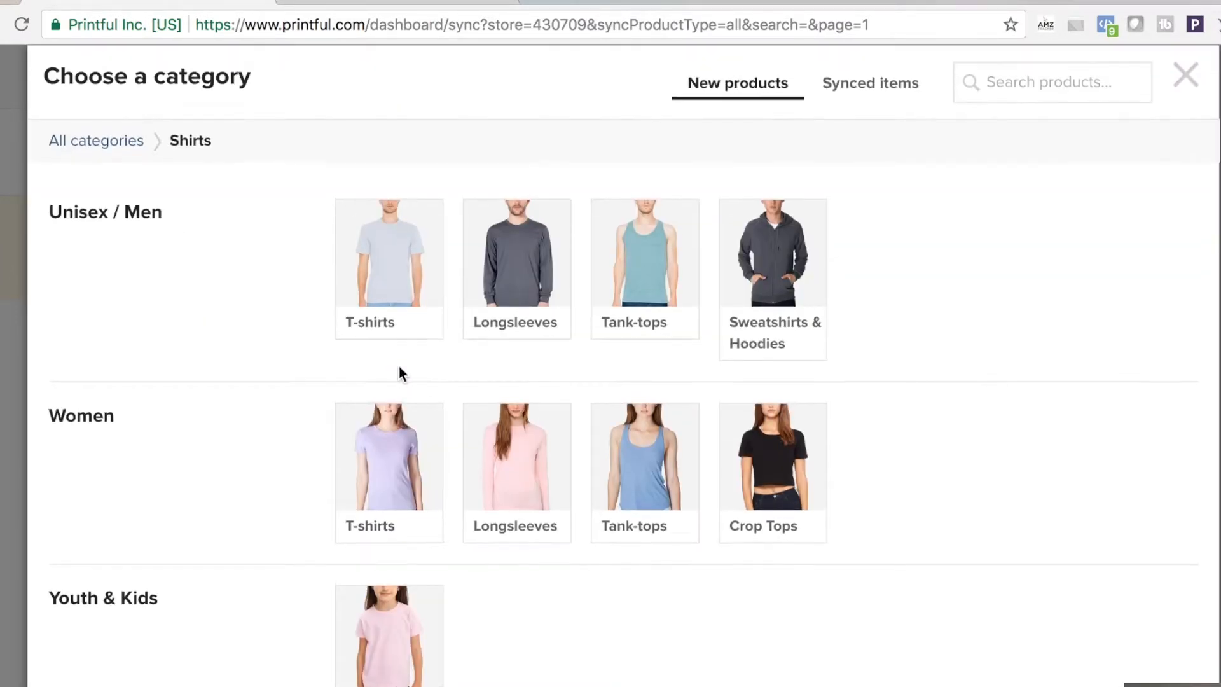
pyautogui.click(770, 270)
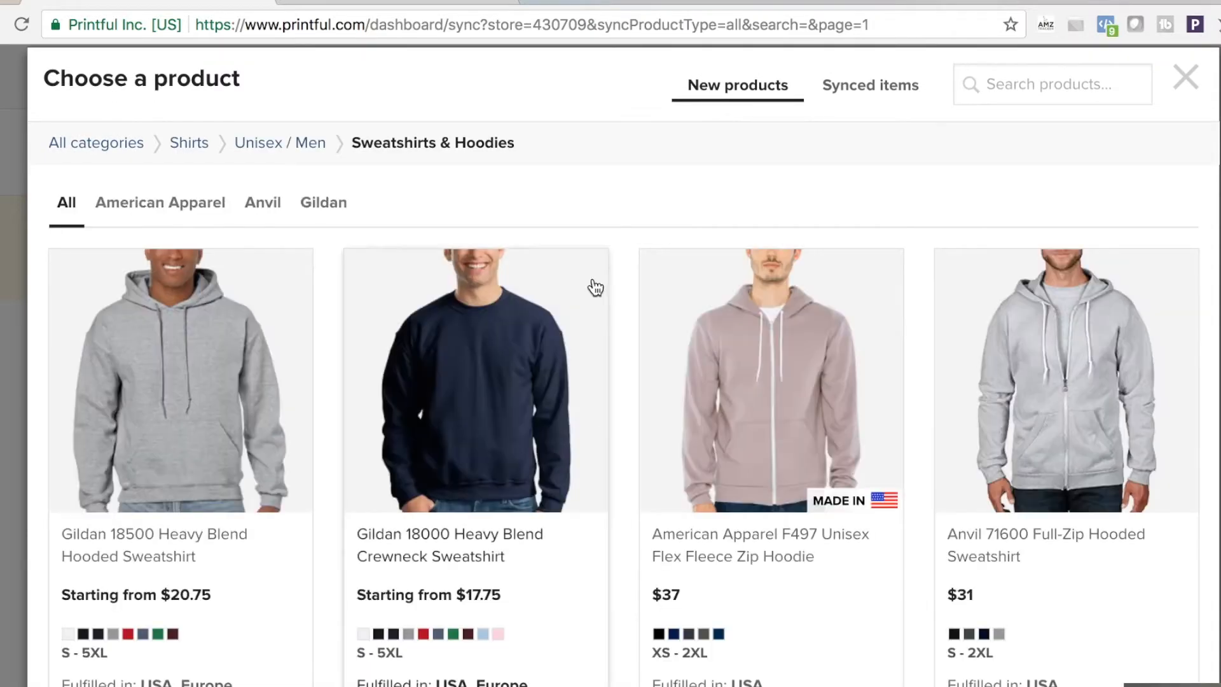
pyautogui.click(171, 367)
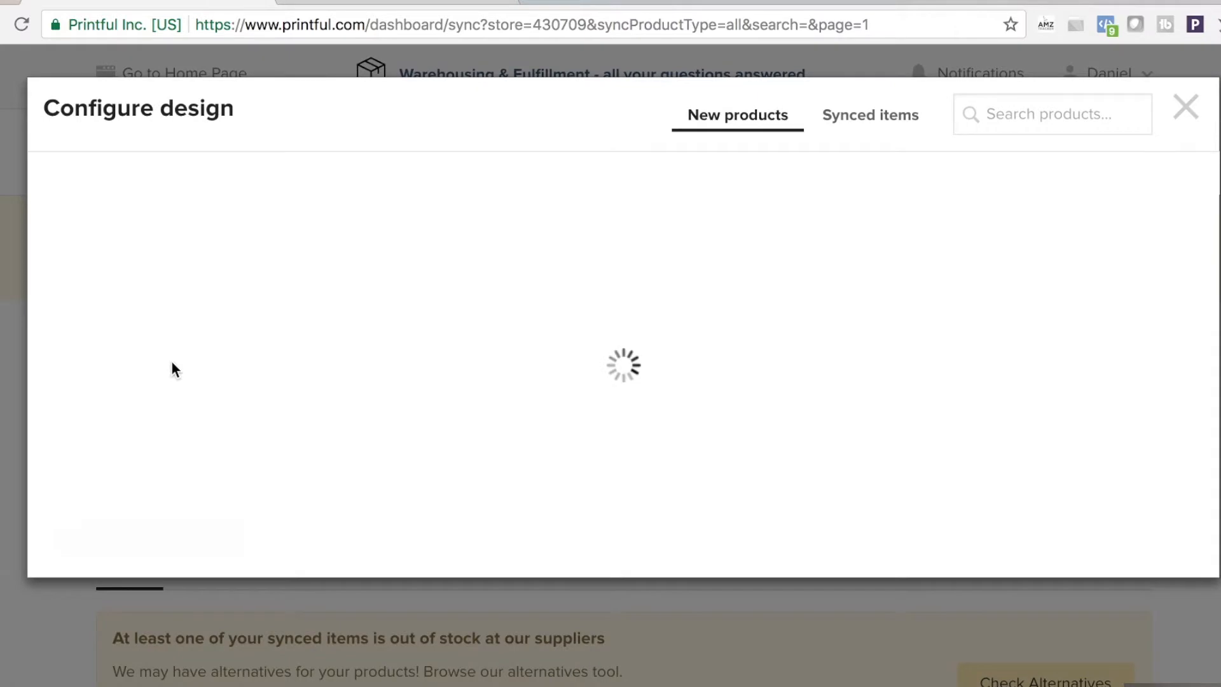
pyautogui.scroll(-8, 171, 360)
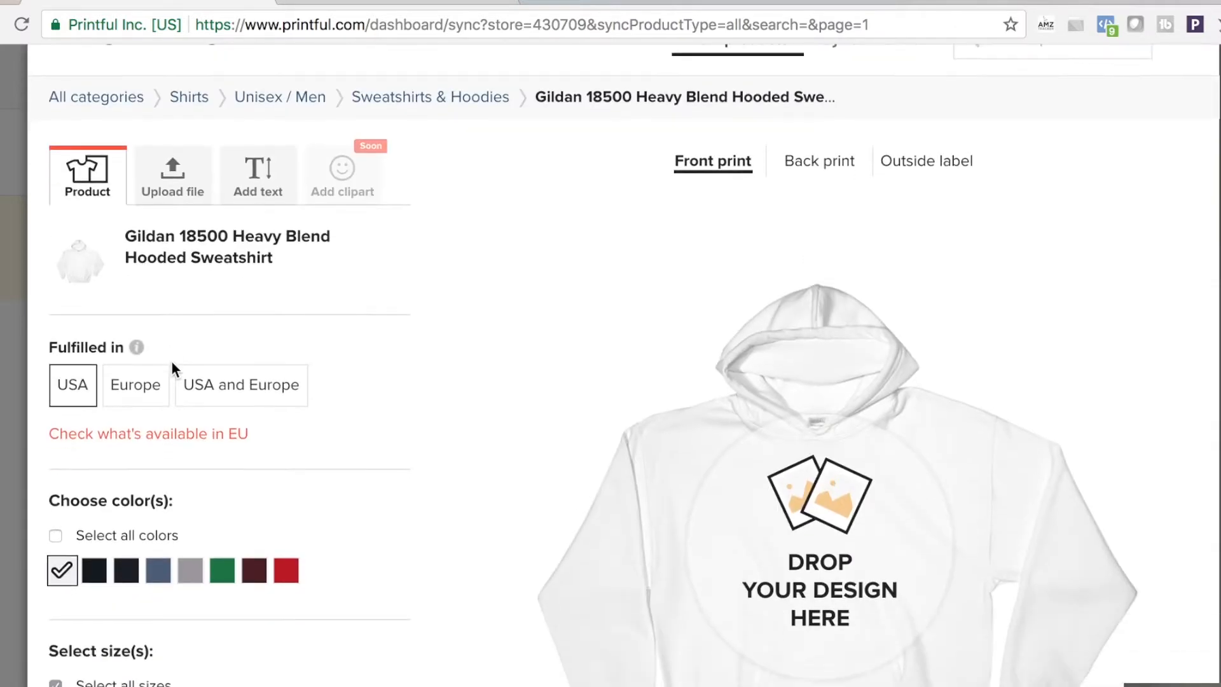
pyautogui.scroll(8, 226, 544)
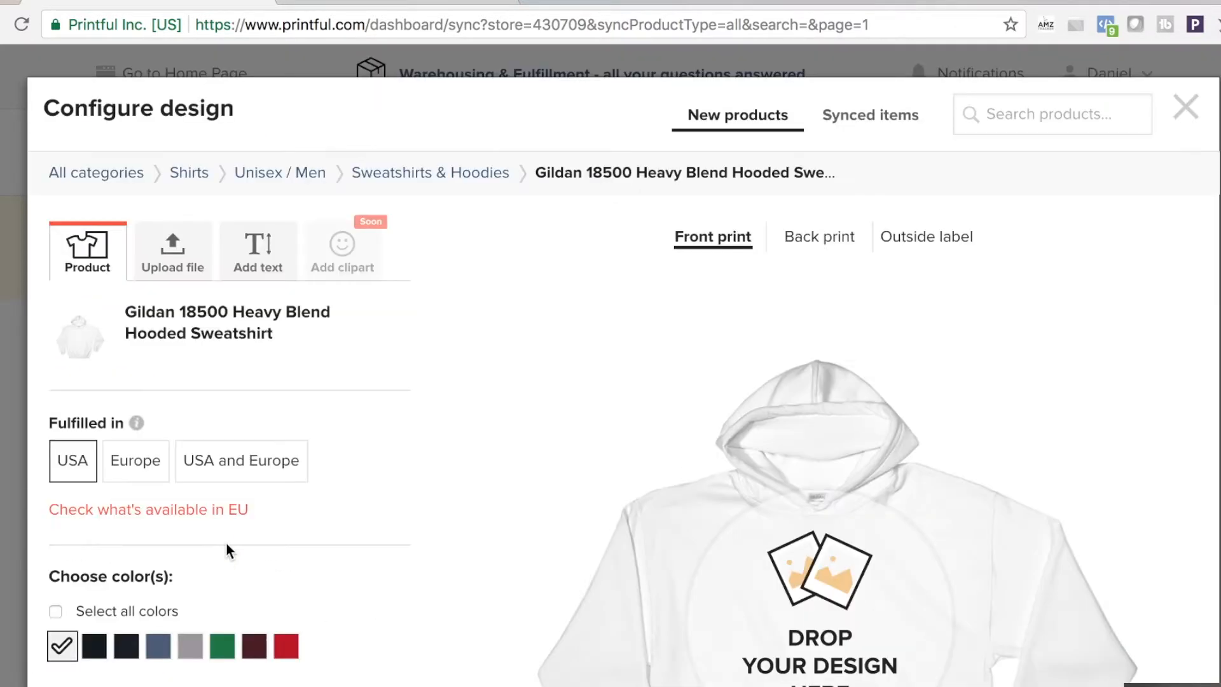
pyautogui.scroll(-3, 227, 546)
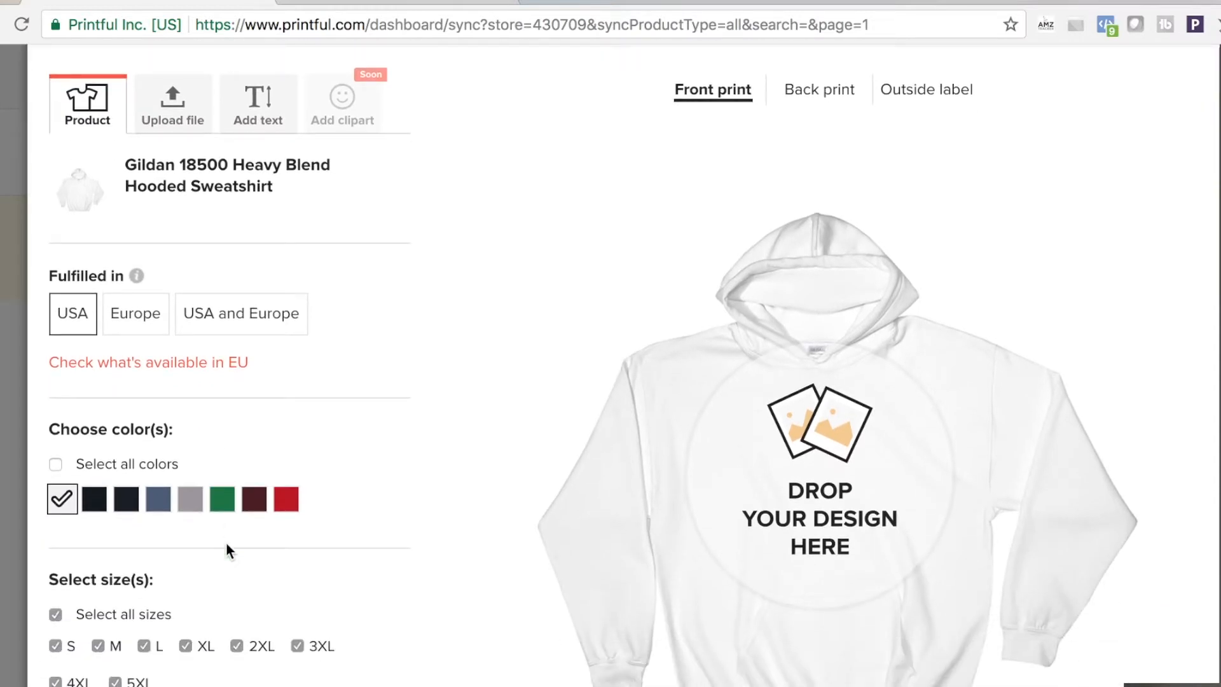
# Try the sample text "jhgcjhgfds" on the hoodie's front print and delete it again.
pyautogui.click(265, 116)
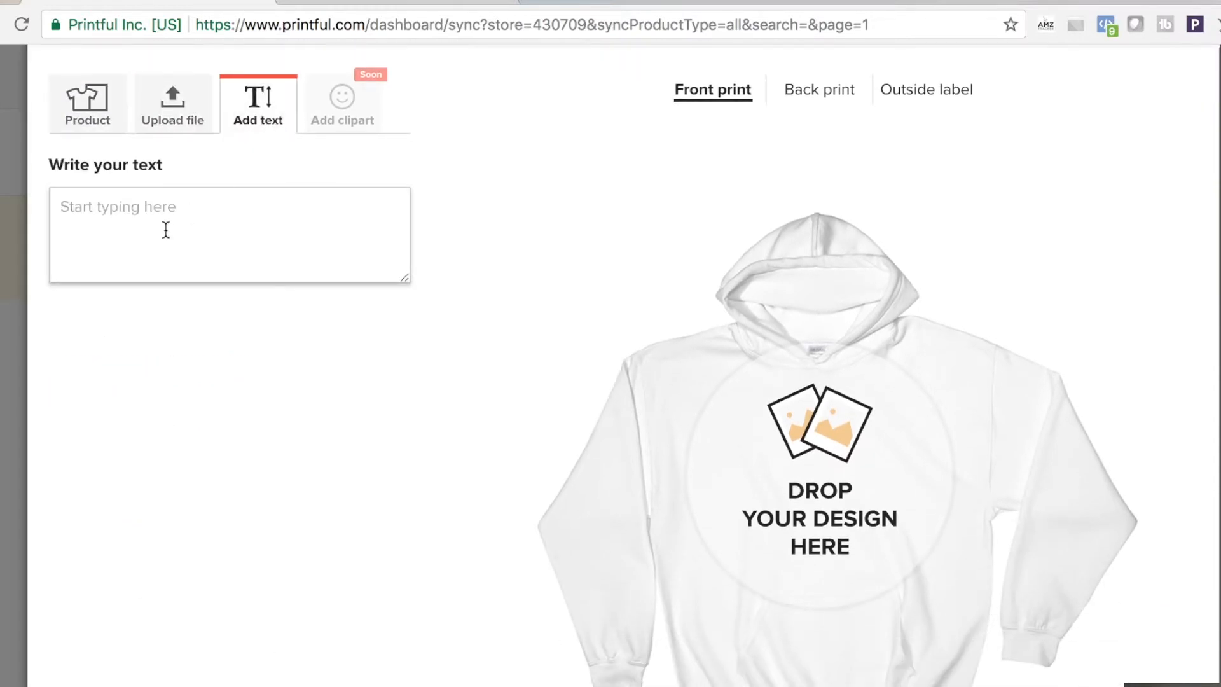
pyautogui.write('jhgcjhgfds')
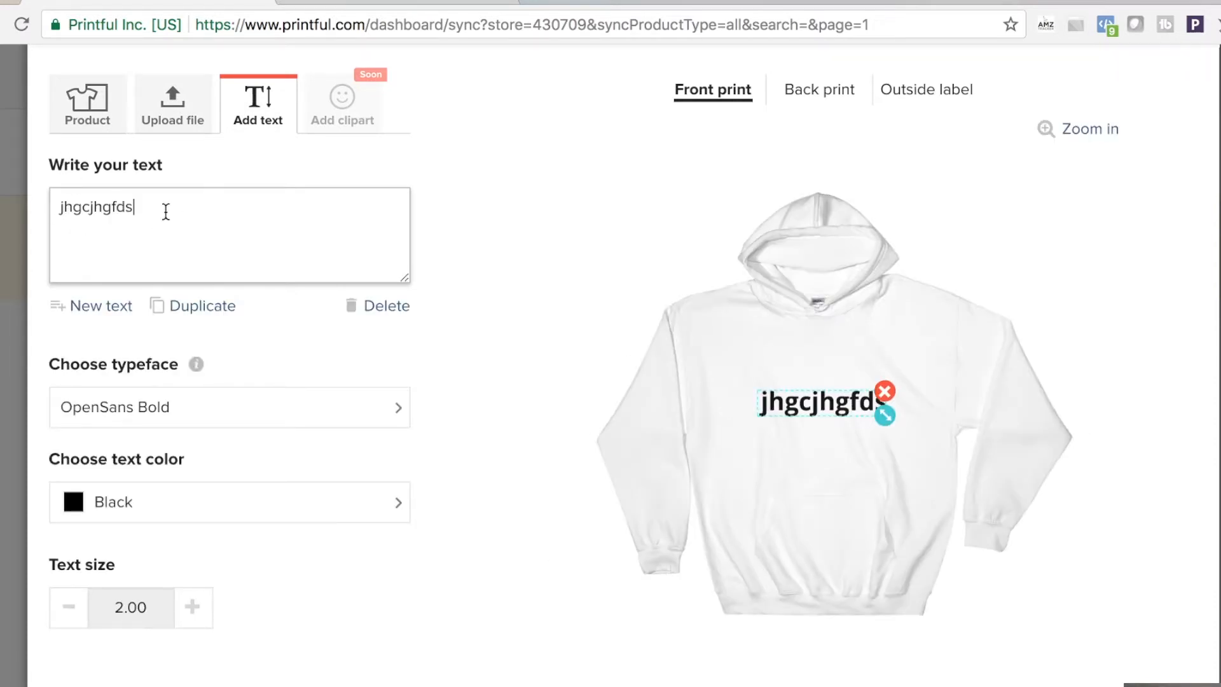
pyautogui.moveTo(158, 210); pyautogui.dragTo(61, 198)
pyautogui.press('BackSpace')
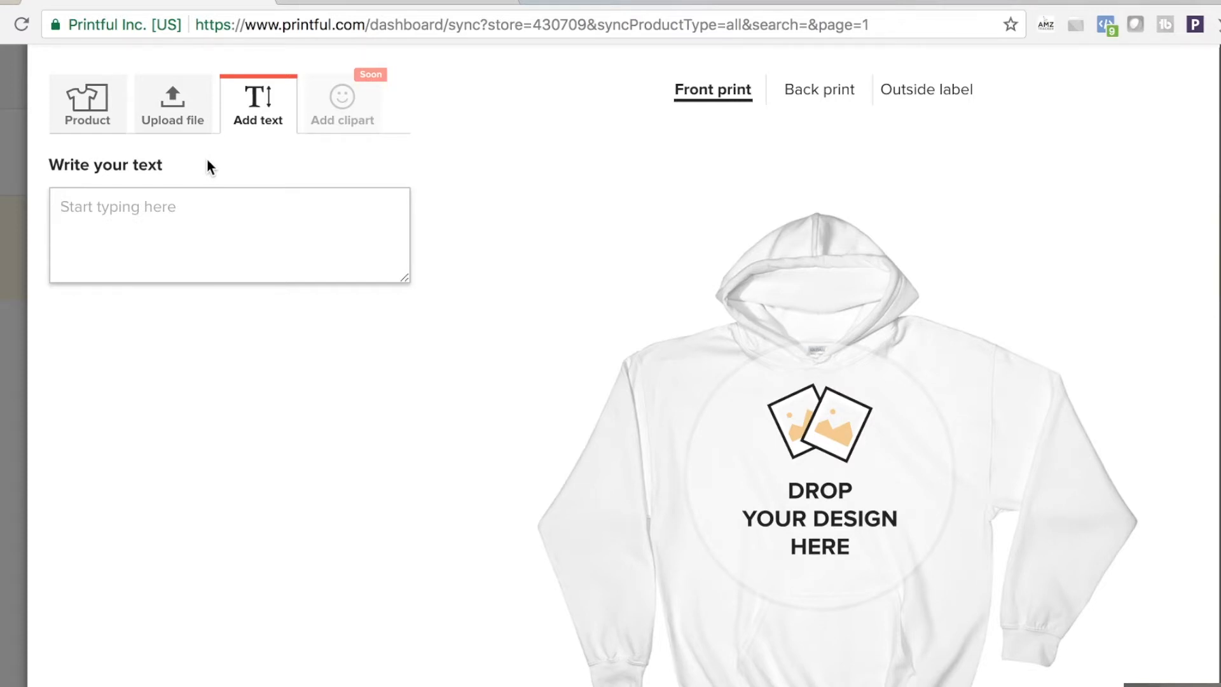
# Place bitcoingoldvintage.png from the store's file library on the hoodie's front print.
pyautogui.click(170, 108)
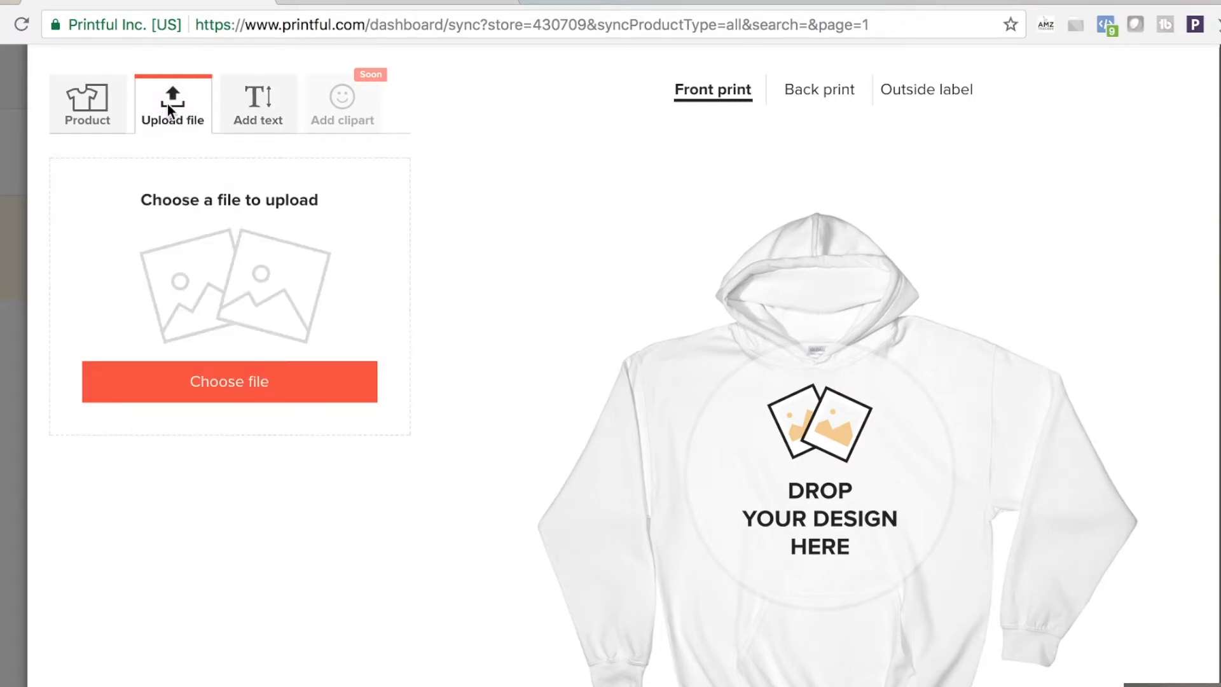
pyautogui.click(197, 399)
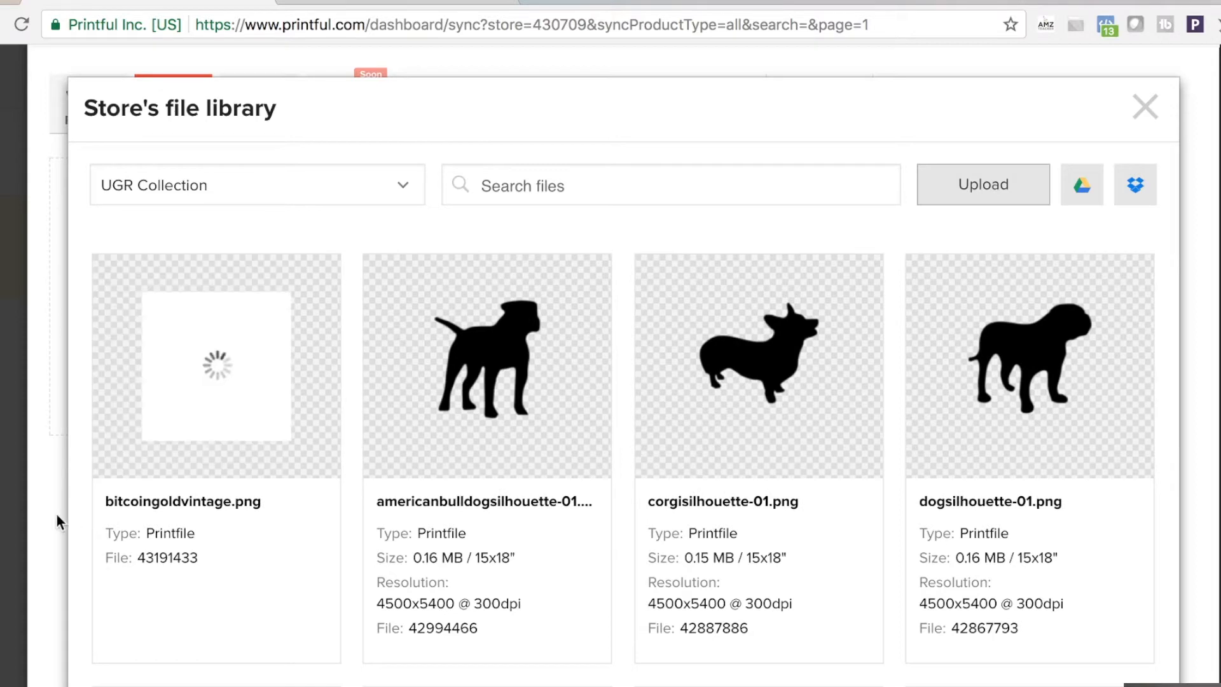
pyautogui.moveTo(179, 432)
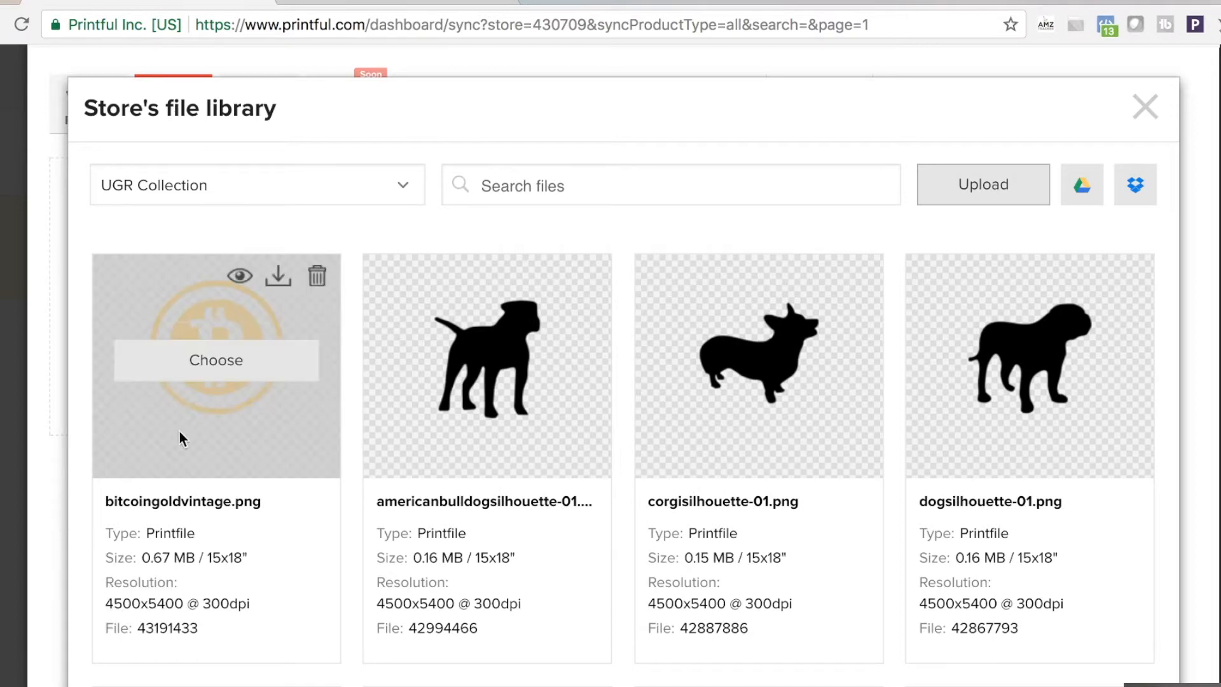
pyautogui.click(212, 379)
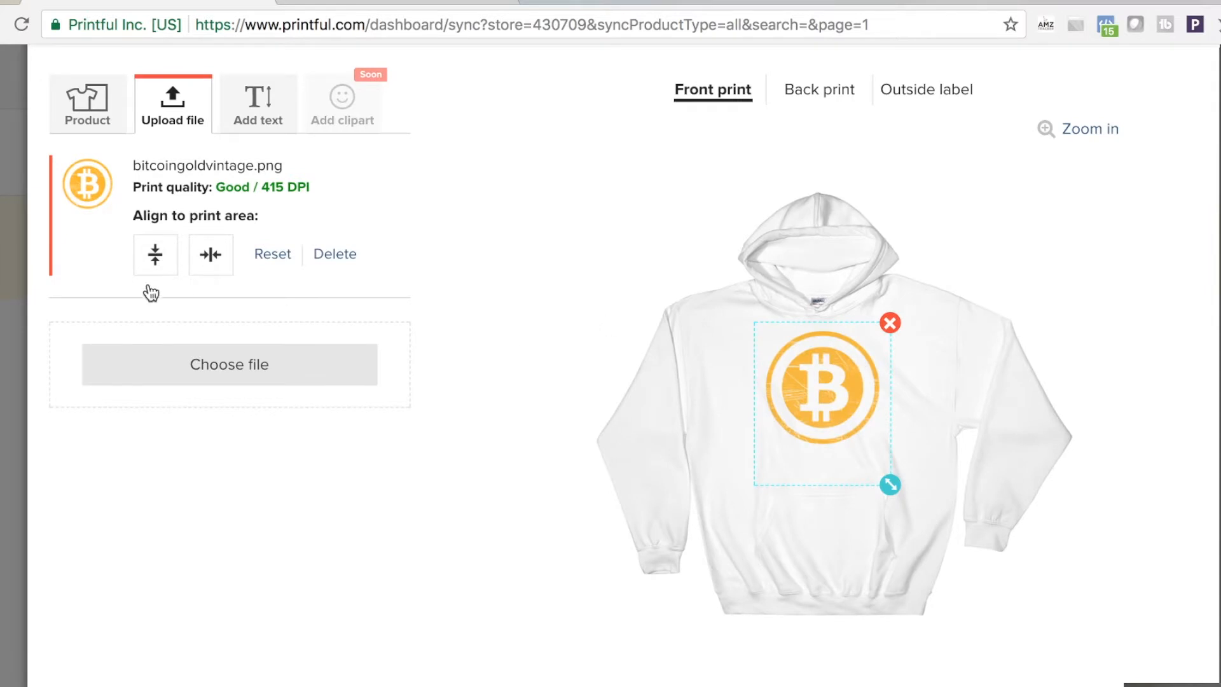
# Set the hoodie colors to Black and Navy, and deselect White.
pyautogui.click(87, 102)
pyautogui.click(89, 500)
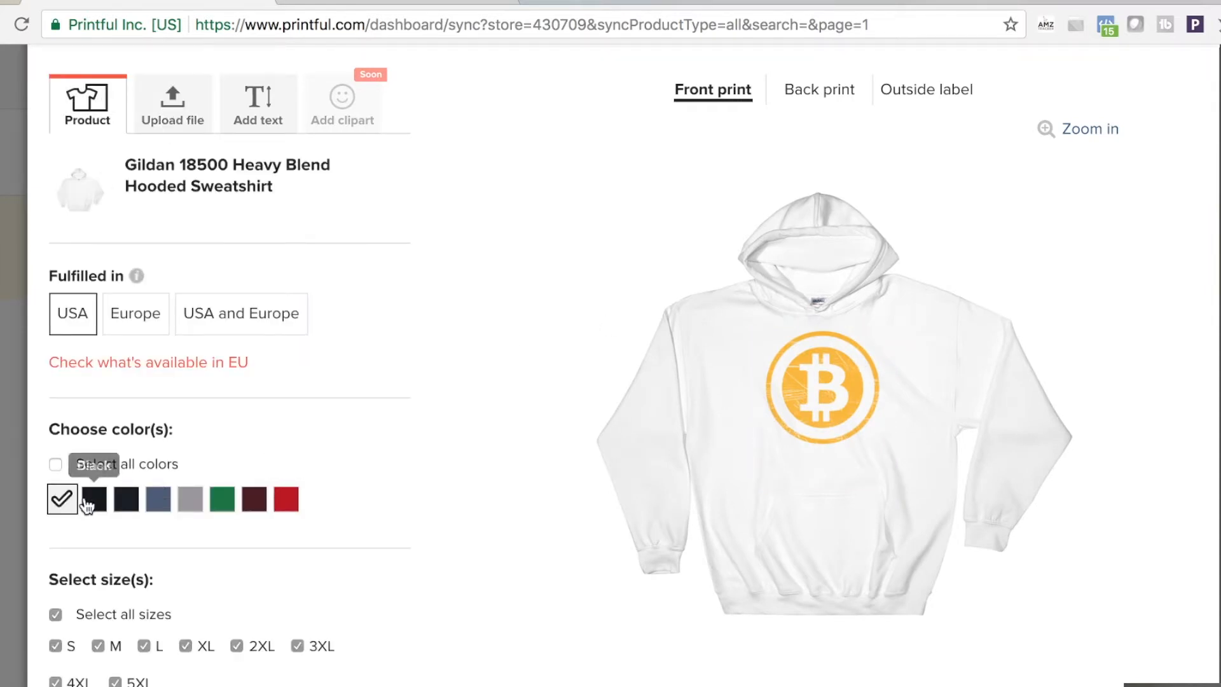
pyautogui.click(59, 499)
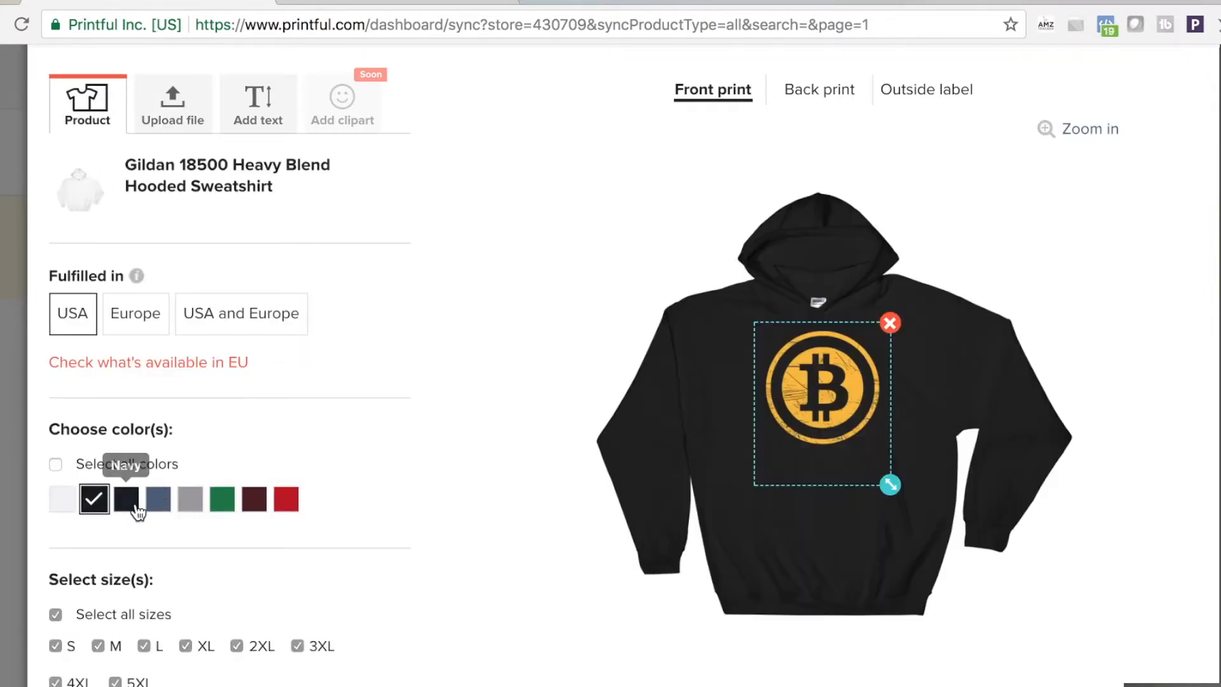
pyautogui.click(133, 506)
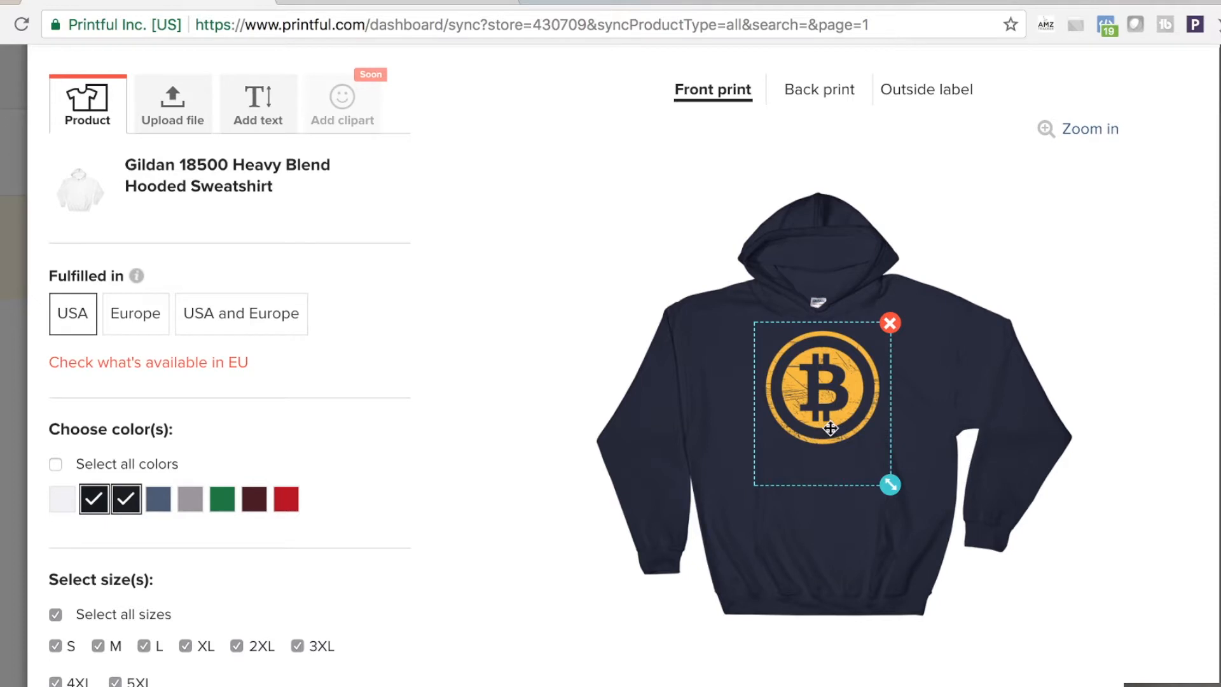
# Enlarge the Bitcoin design slightly to about 385 DPI, and position it slightly lower, centered horizontally in the print area.
pyautogui.click(865, 378)
pyautogui.moveTo(893, 490); pyautogui.dragTo(903, 502)
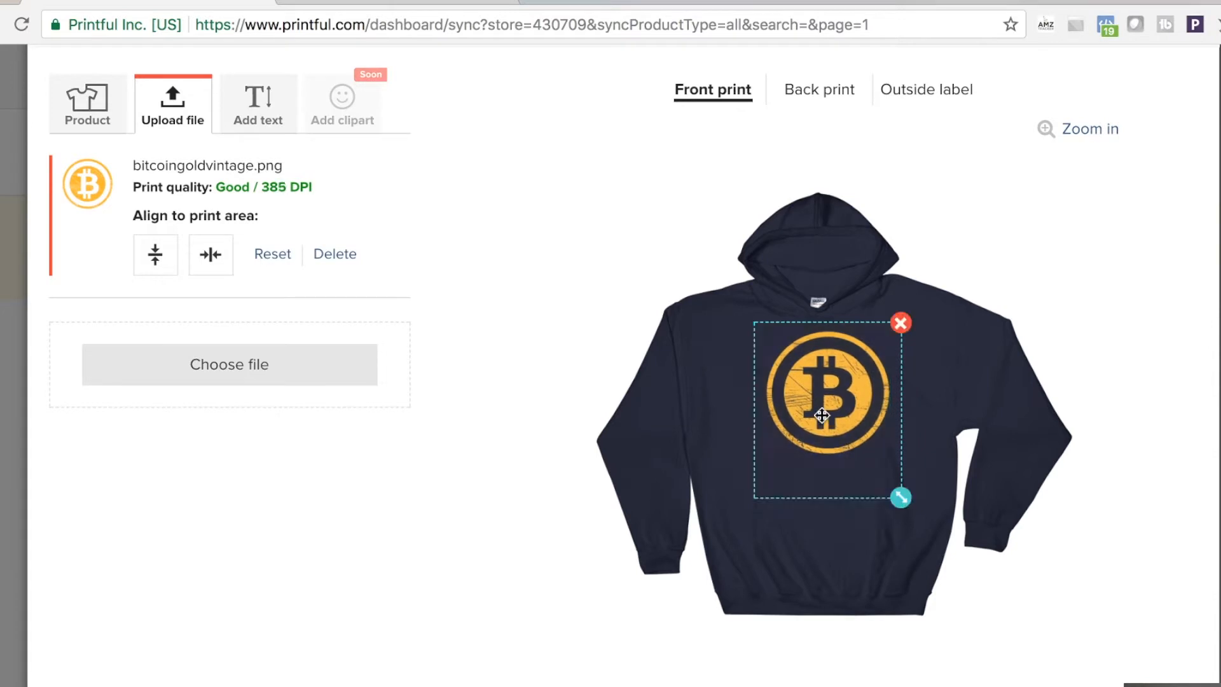
pyautogui.moveTo(821, 414); pyautogui.dragTo(816, 416)
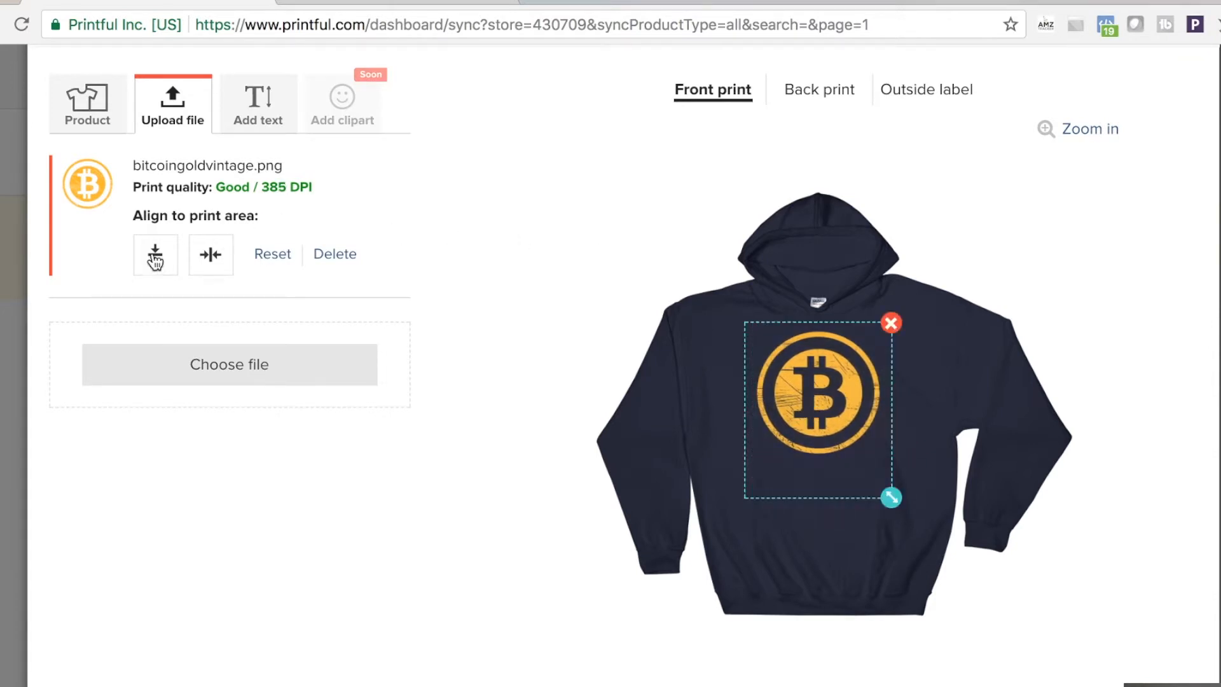
pyautogui.click(216, 253)
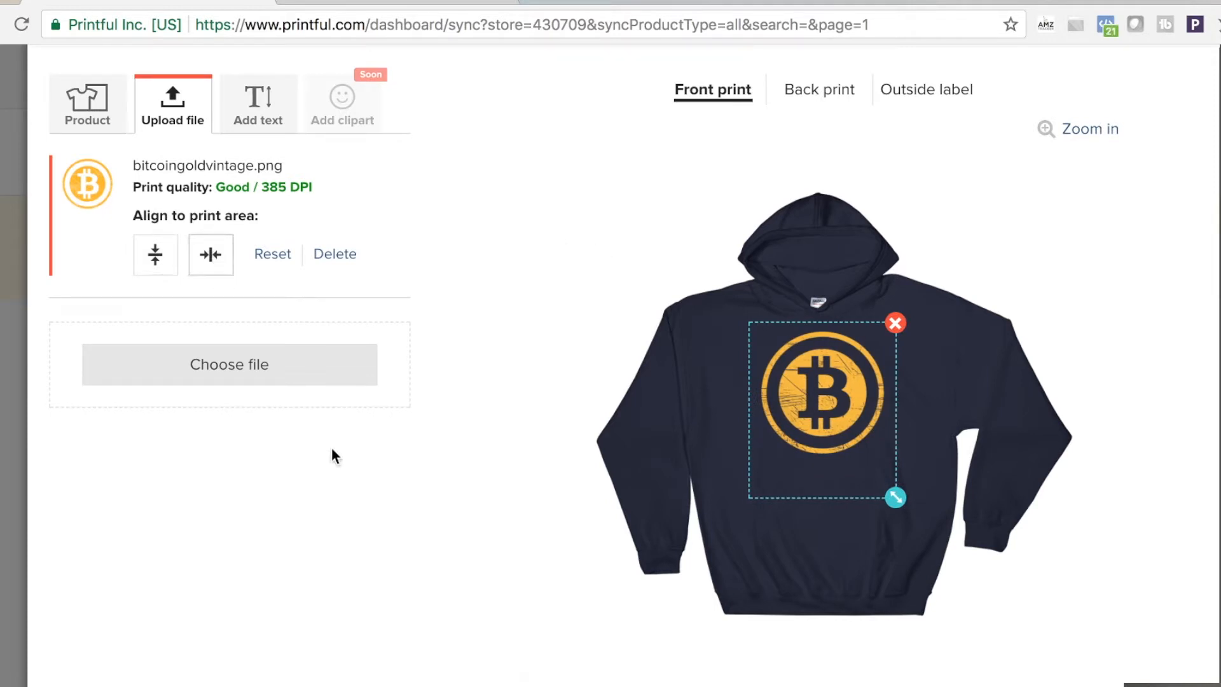
pyautogui.moveTo(816, 371); pyautogui.dragTo(819, 376)
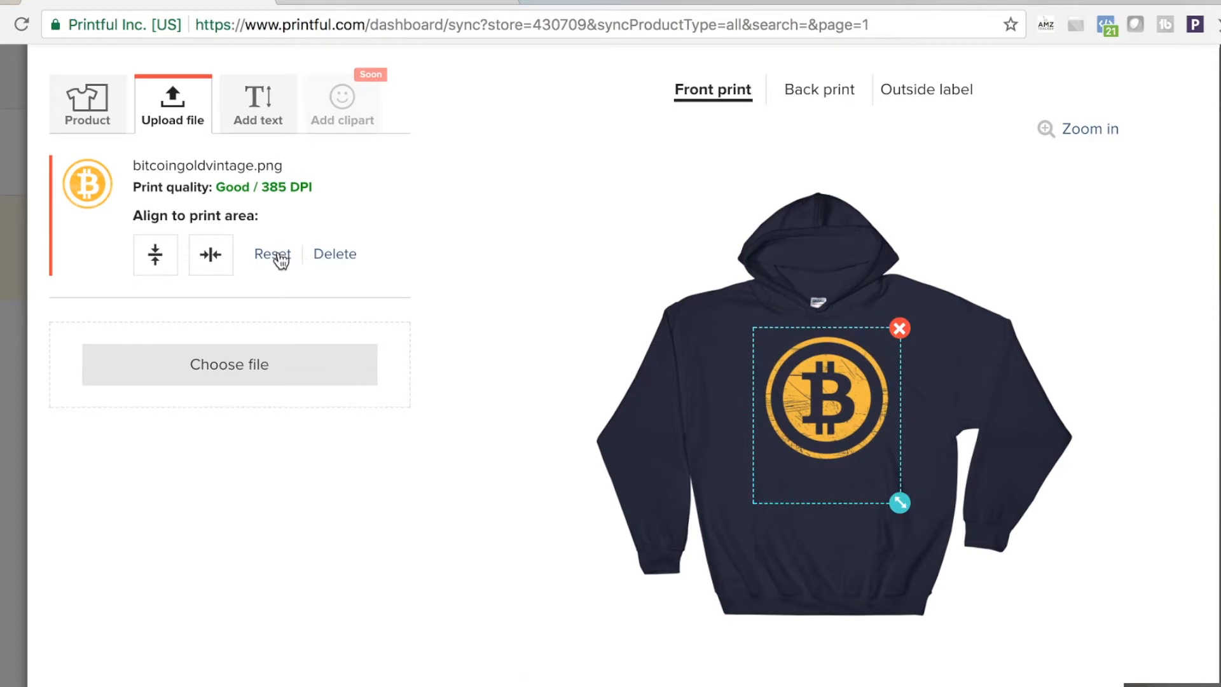
pyautogui.click(211, 254)
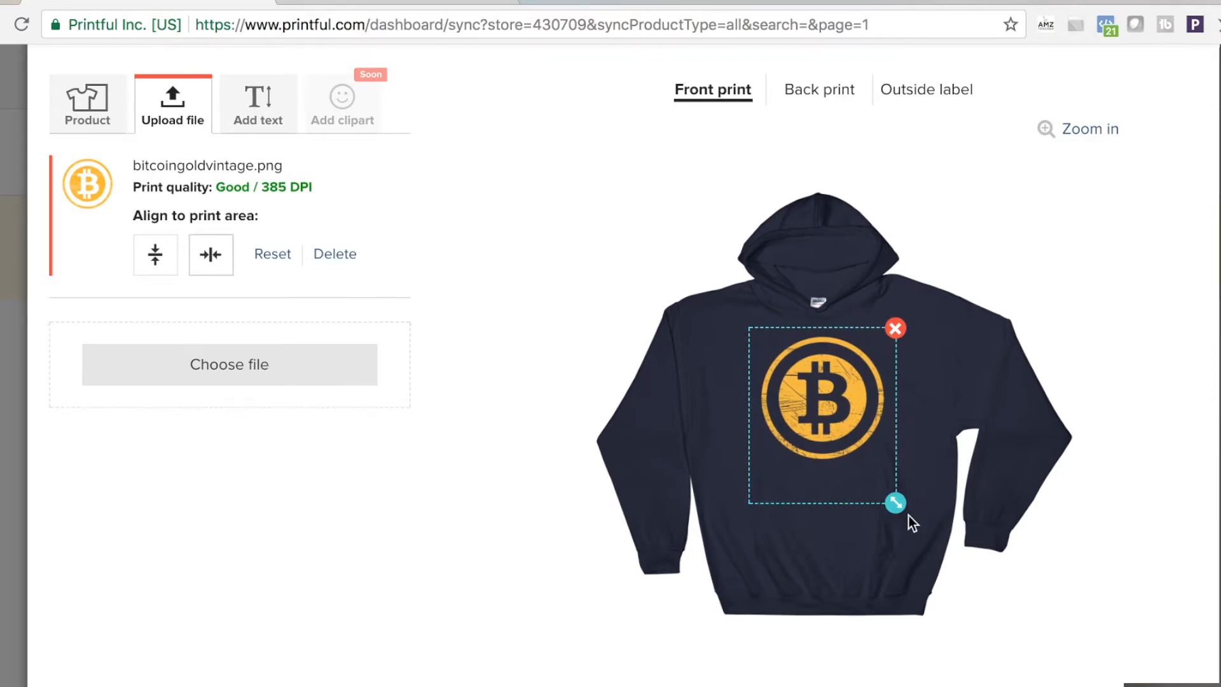
# Enlarge the Bitcoin design on the hoodie front to about 369 DPI and center it horizontally in the print area.
pyautogui.moveTo(897, 505)
pyautogui.mouseDown()
pyautogui.moveTo(908, 518)
pyautogui.moveTo(899, 509)
pyautogui.mouseUp()
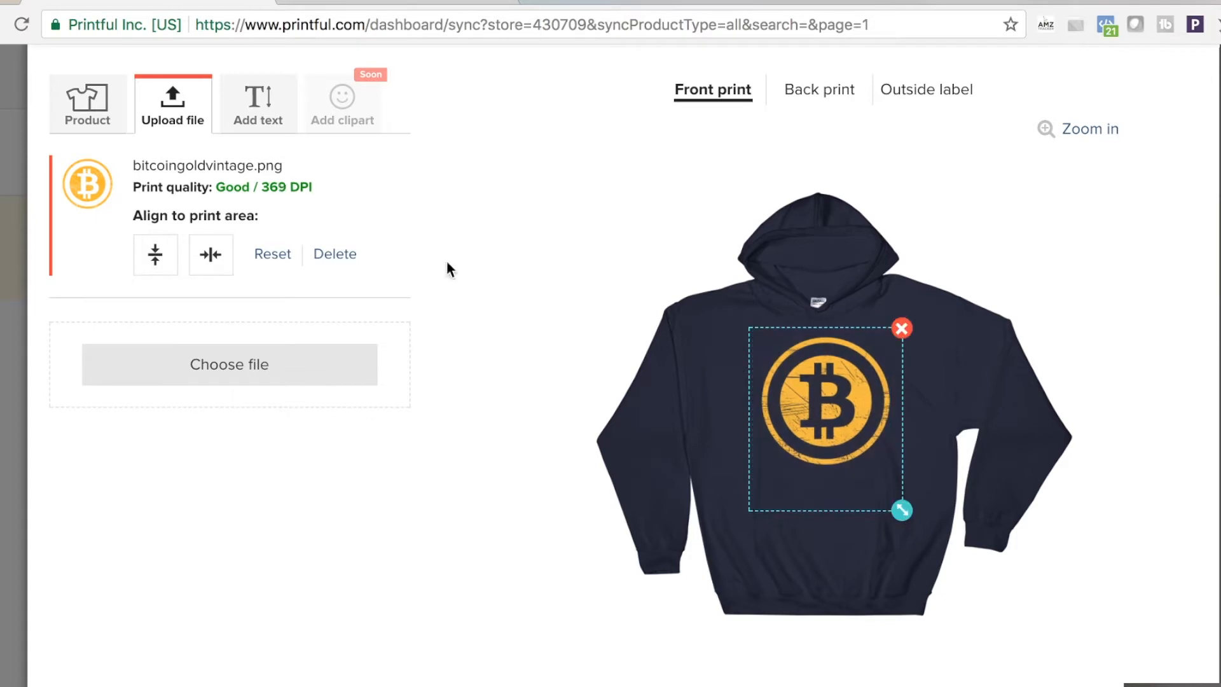
pyautogui.click(211, 254)
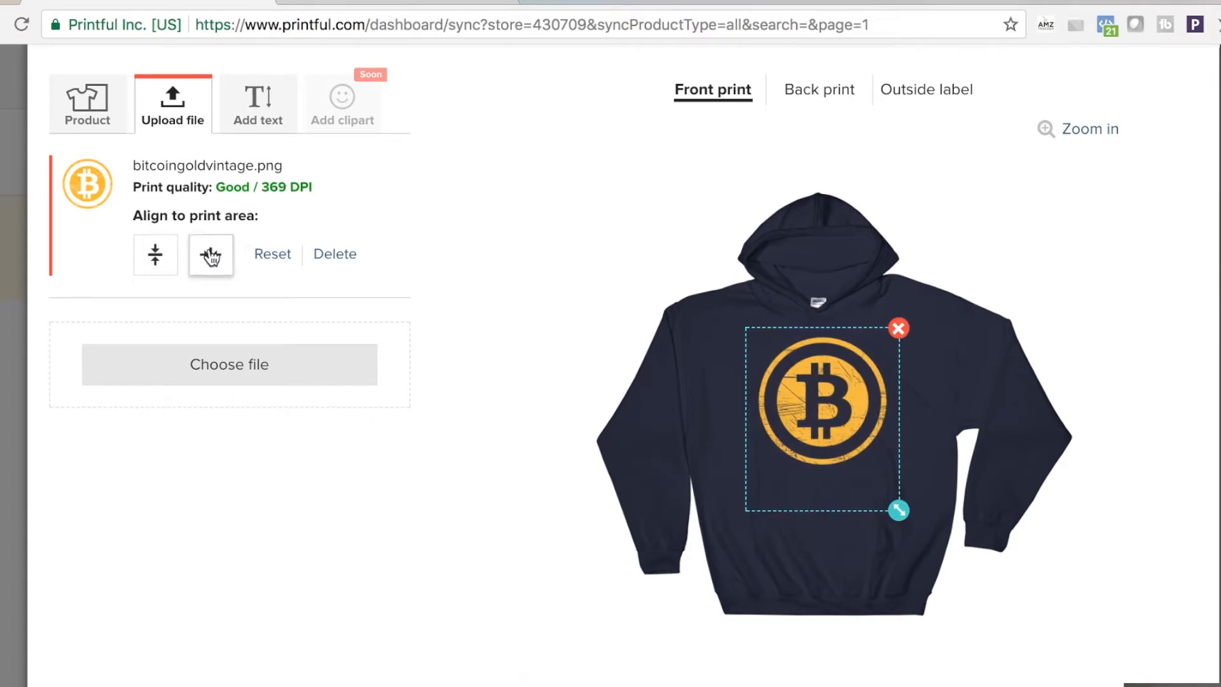
pyautogui.click(524, 440)
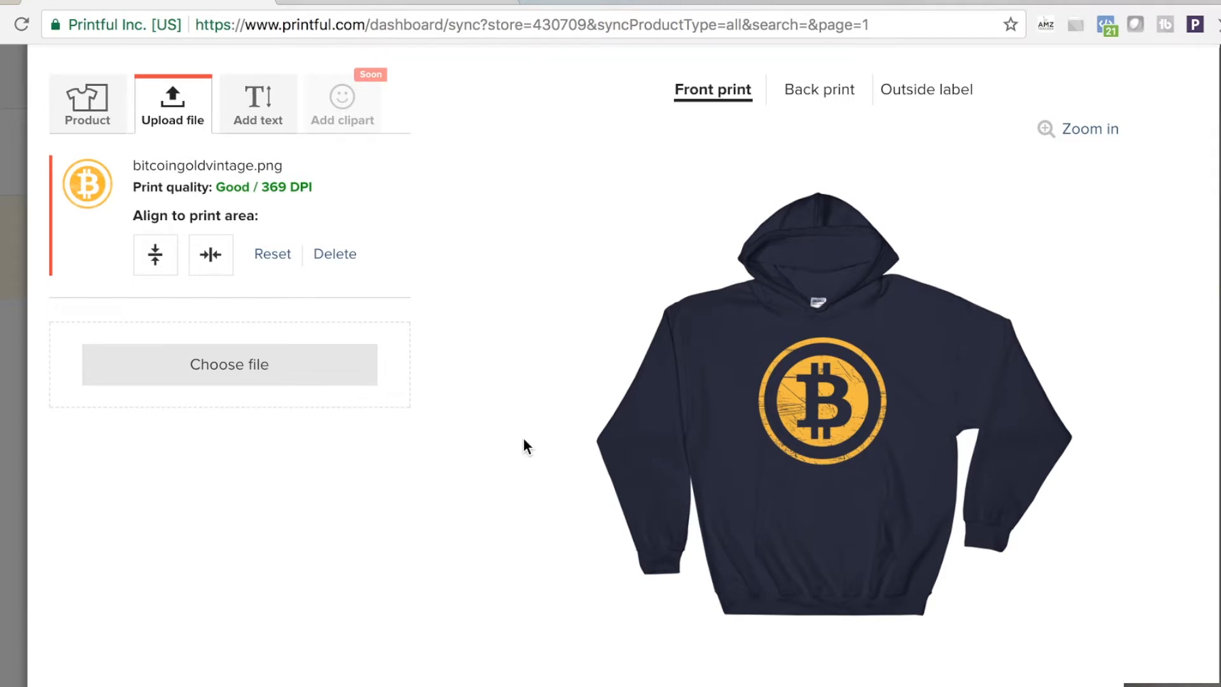
# Finish the hoodie design, accept the Flat Front mockup with the black hoodie as main image, and proceed to the product description.
pyautogui.scroll(-5, 524, 438)
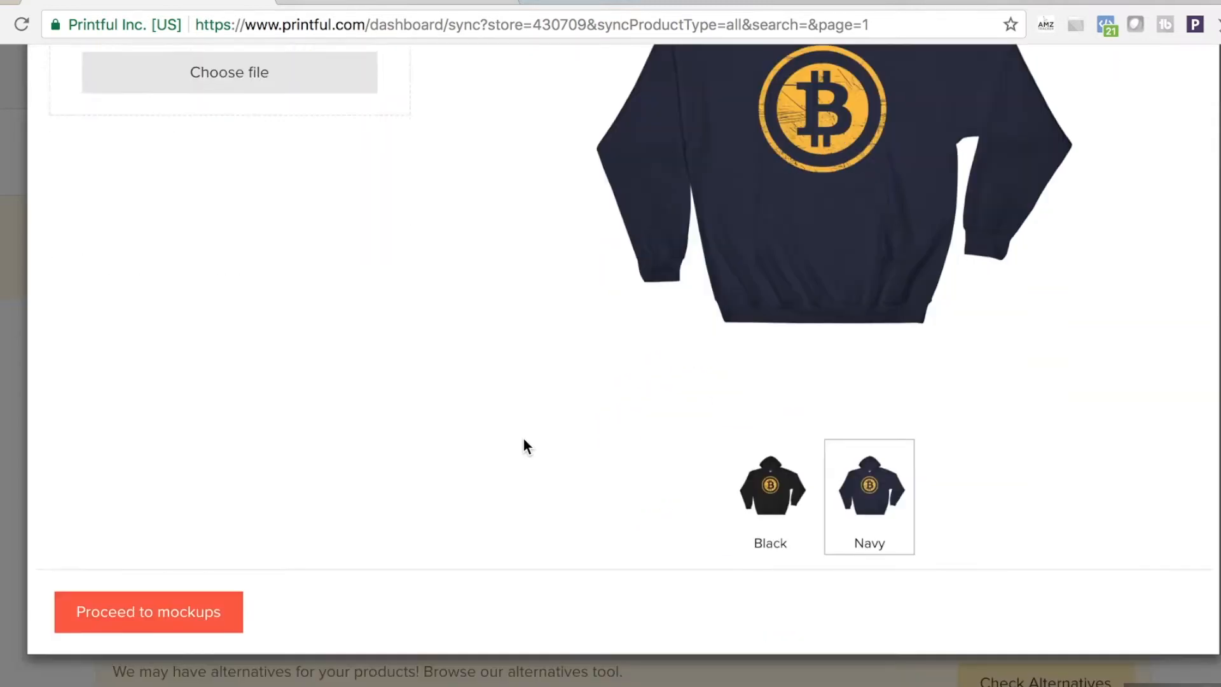
pyautogui.scroll(7, 524, 437)
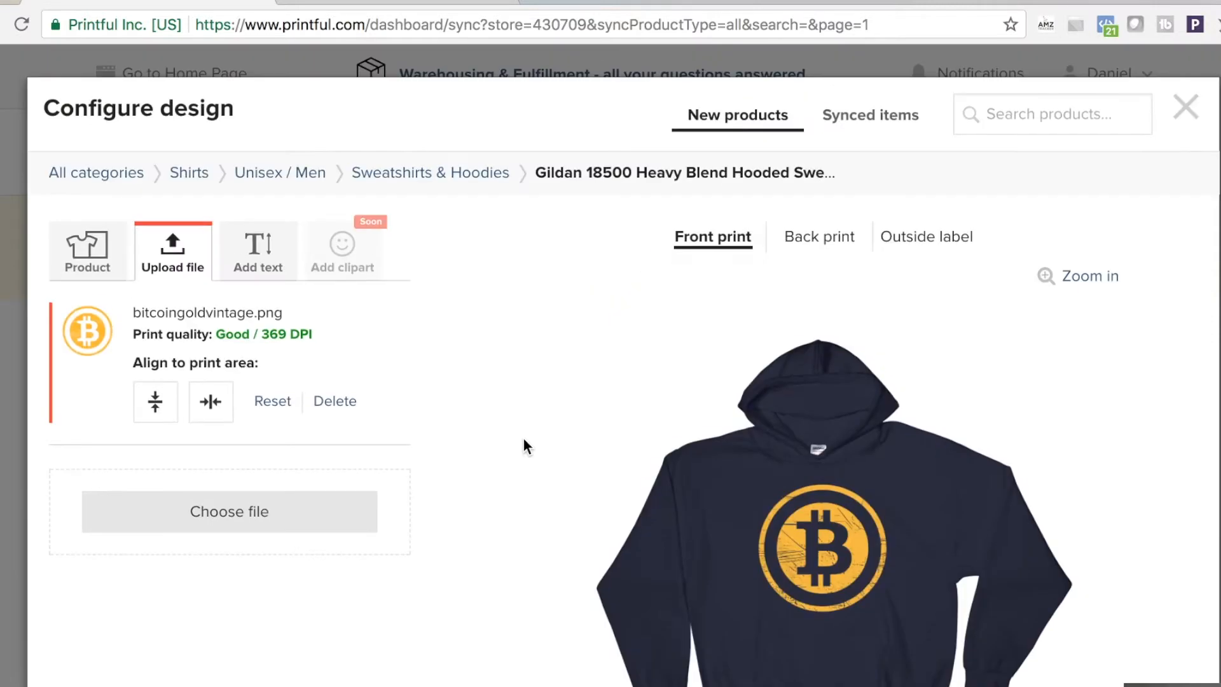
pyautogui.scroll(-8, 524, 445)
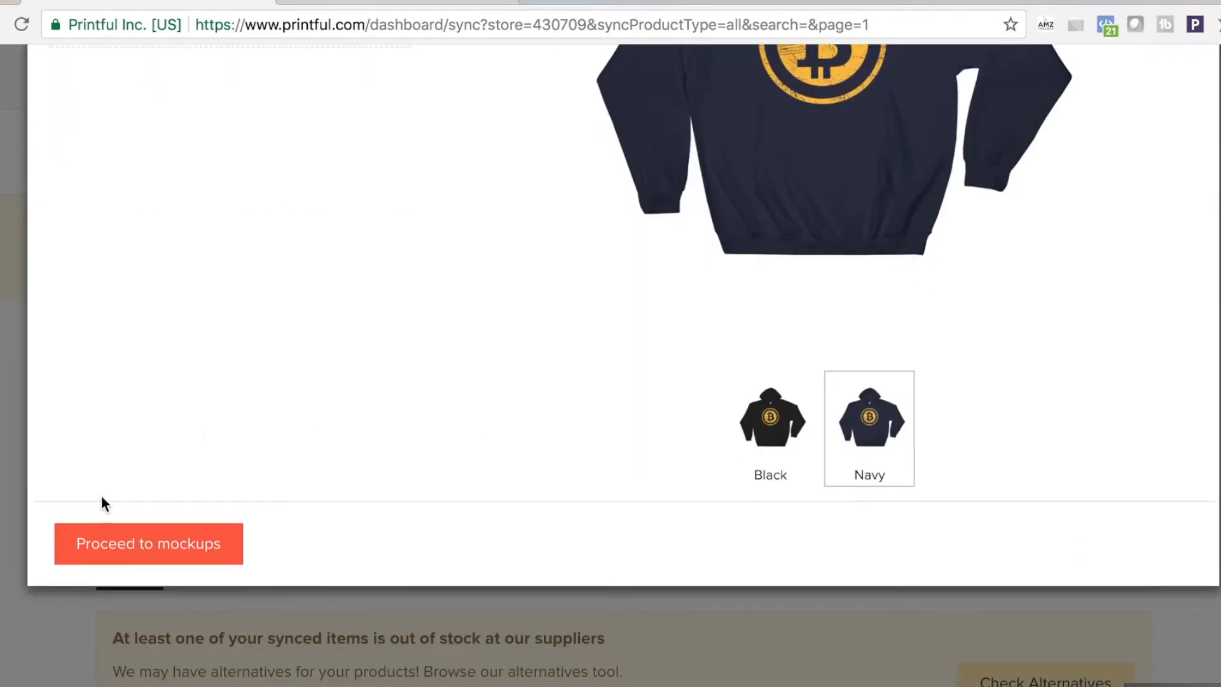
pyautogui.click(140, 545)
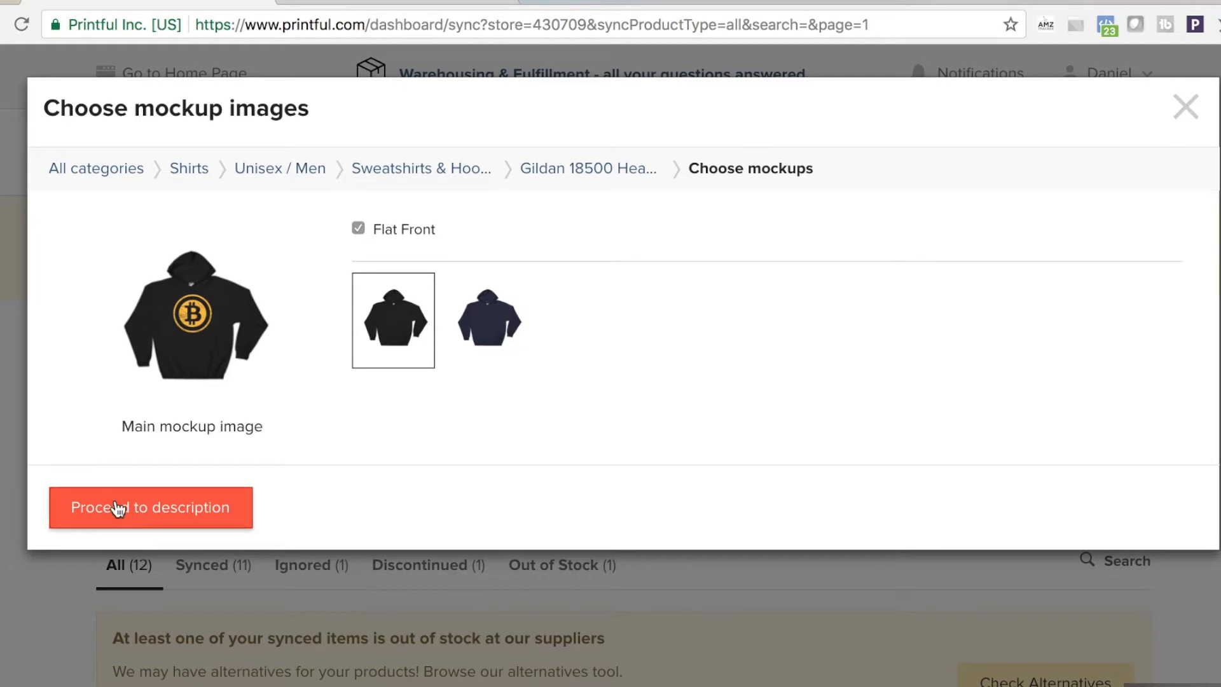
pyautogui.click(150, 509)
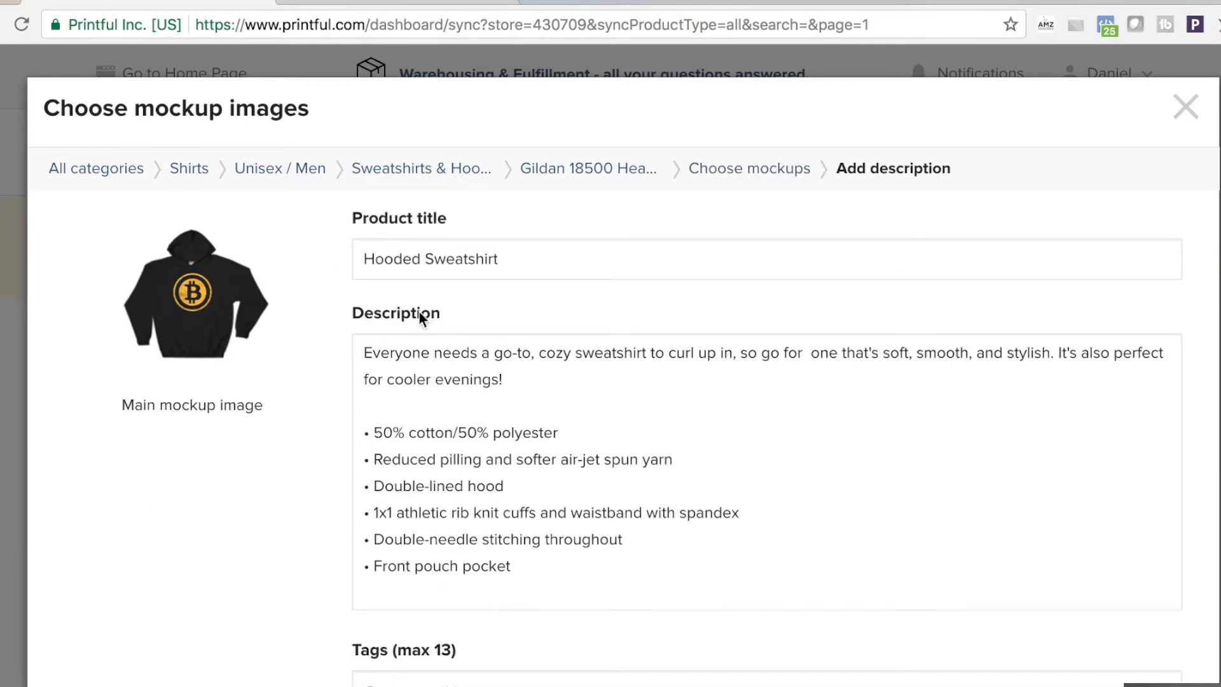
# Set the product title to "Bitcoin Distressed Crypto Currency Hooded Sweatshirt Blockchain Technology Apparel".
pyautogui.click(361, 259)
pyautogui.write('Bitcoin Distressed Crypto Currency')
pyautogui.press('End')
pyautogui.write('Blockchain Technology Apparel')
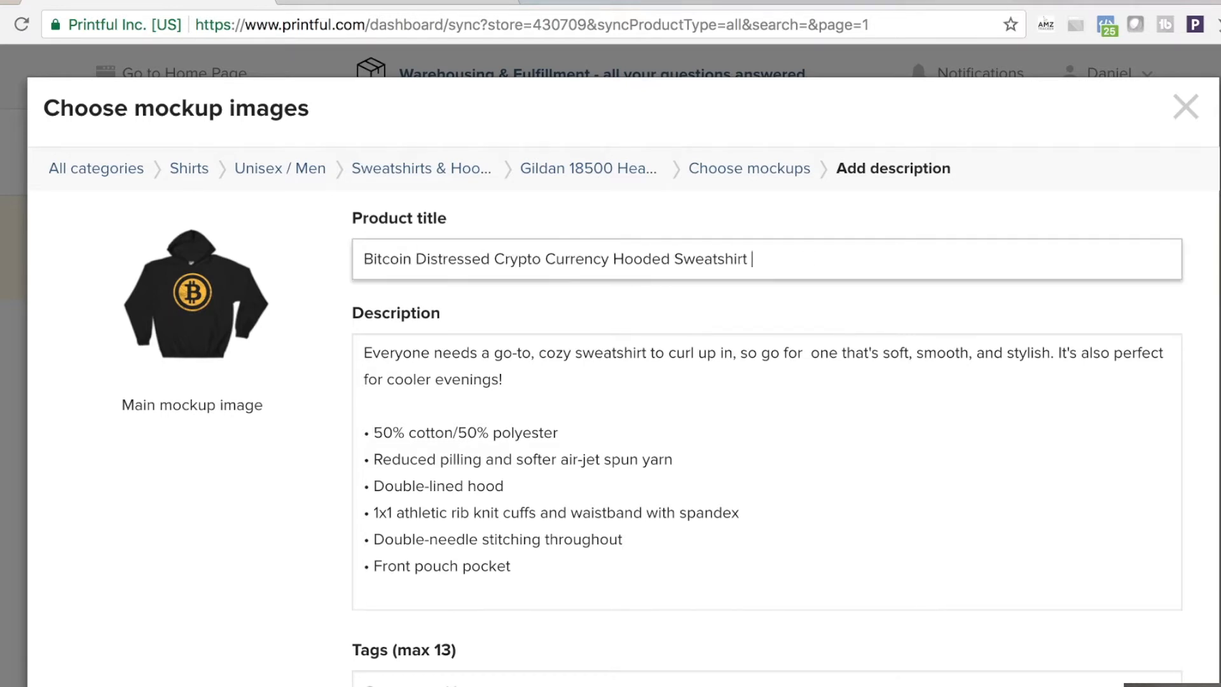
# Add the product tags bitcoin, cryptocurrency, crypto, blockchain, money and coin.
pyautogui.scroll(-2, 570, 613)
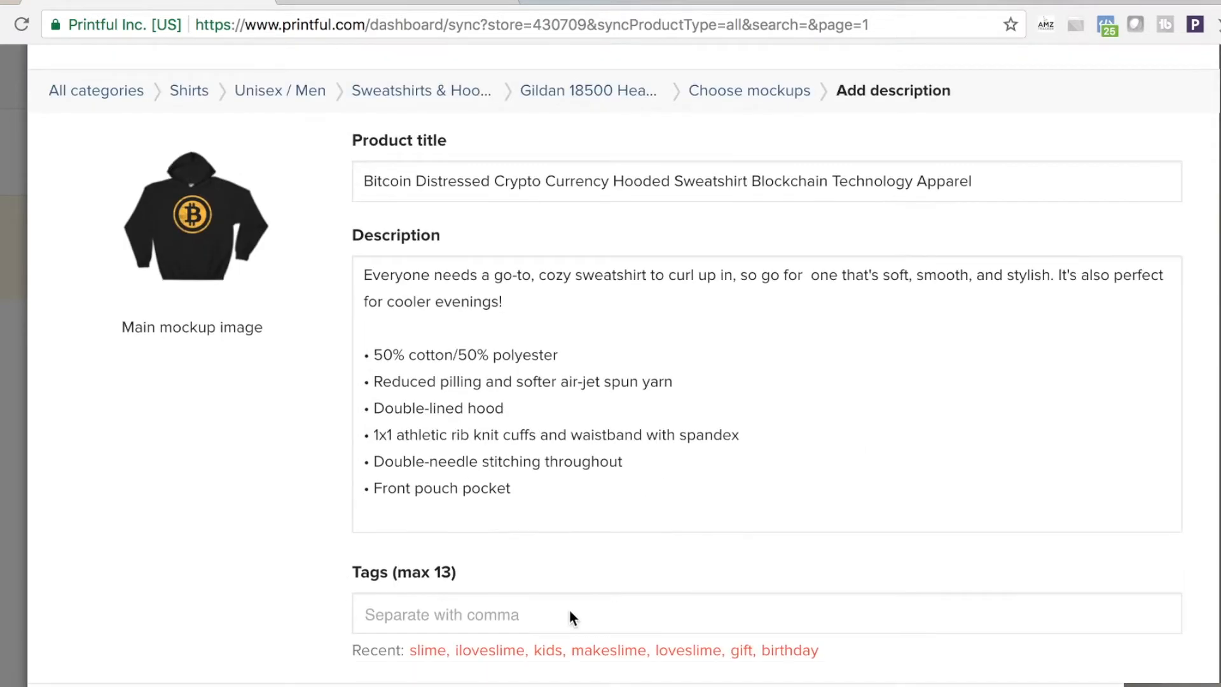
pyautogui.click(570, 612)
pyautogui.write('bitcoin, cryptocurrency, crypto, blockchain, money, coin,')
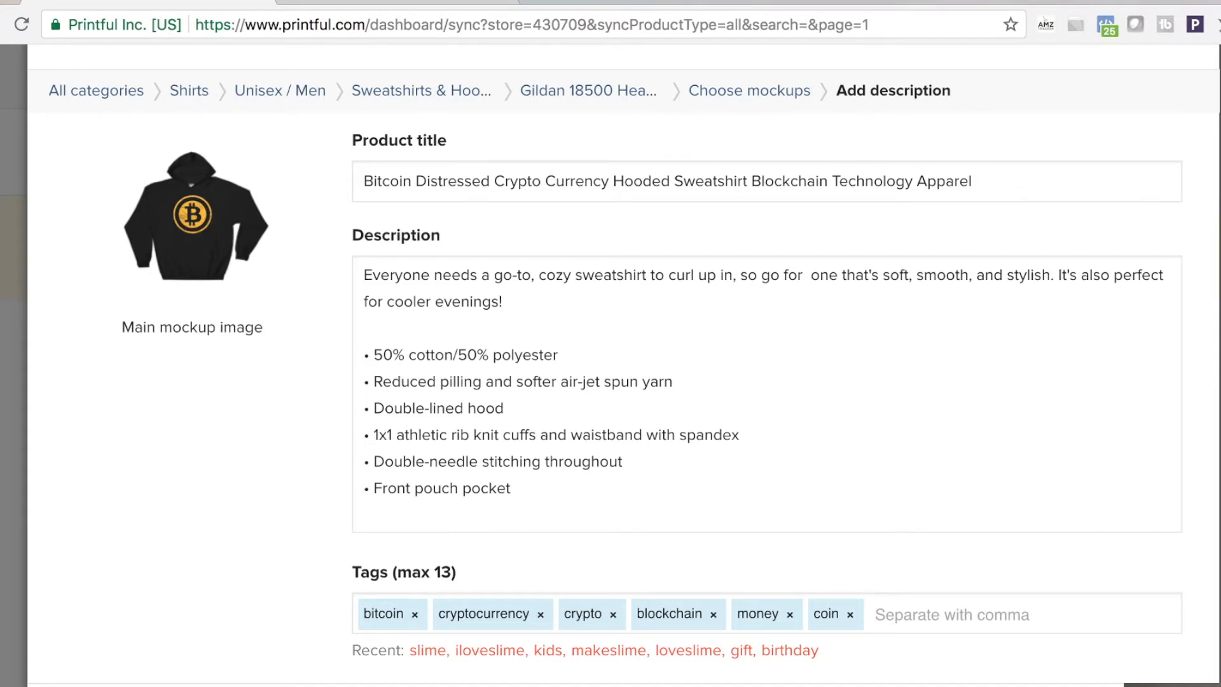
# Proceed to pricing and set the profit markup for sizes S to 5XL to 60%.
pyautogui.scroll(-1, 264, 515)
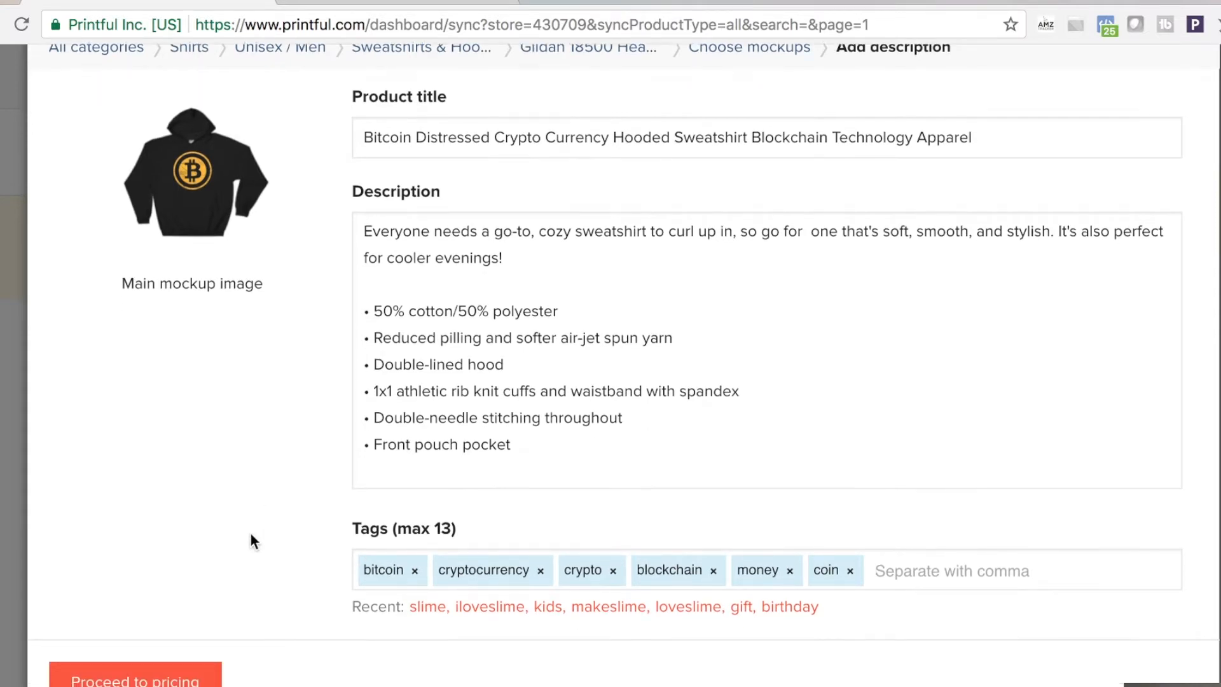
pyautogui.click(135, 680)
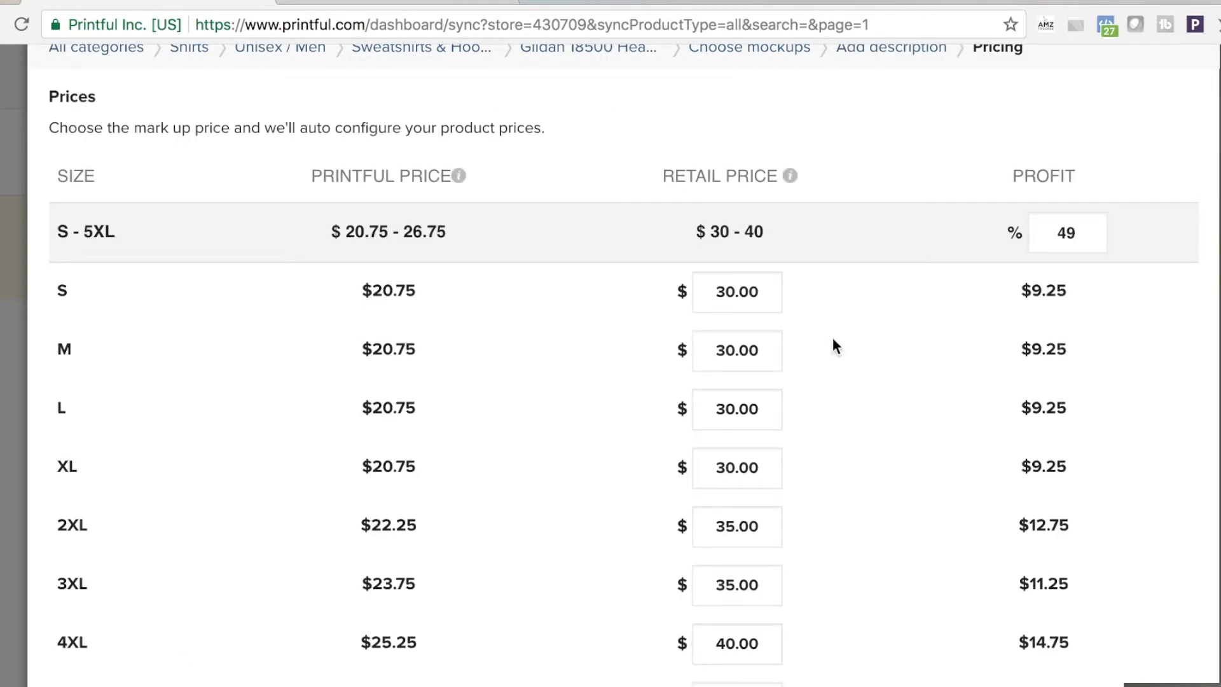
pyautogui.scroll(2, 833, 344)
pyautogui.click(1079, 318)
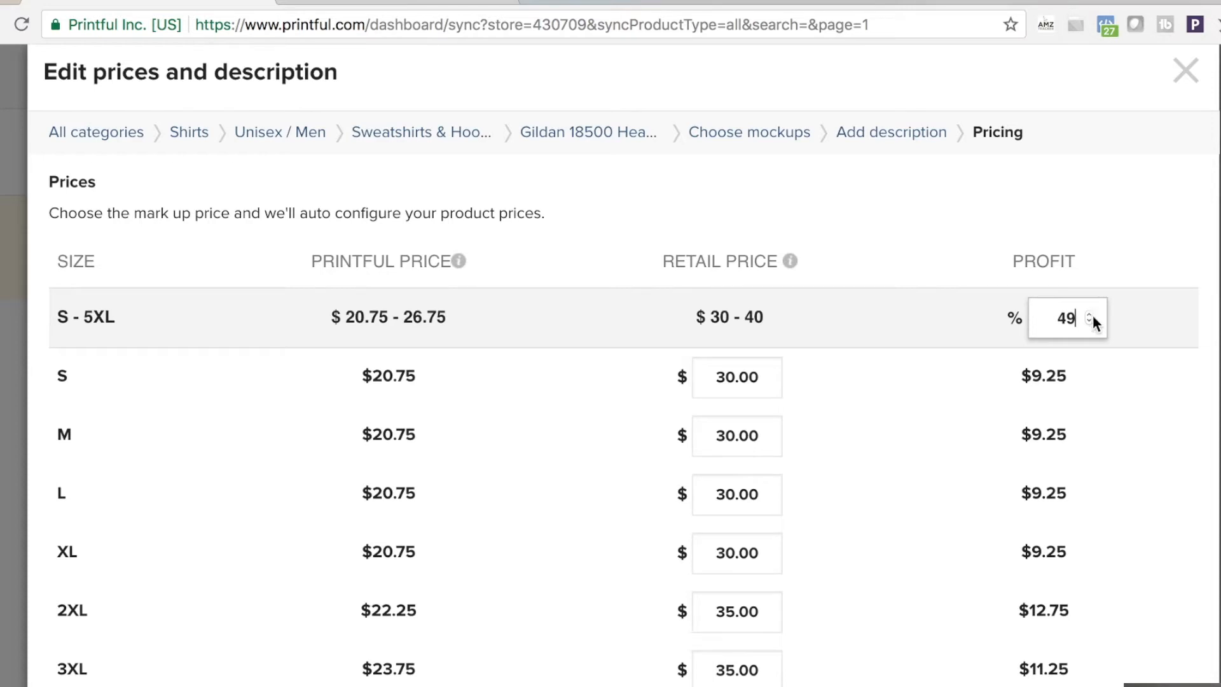
pyautogui.click(1090, 320)
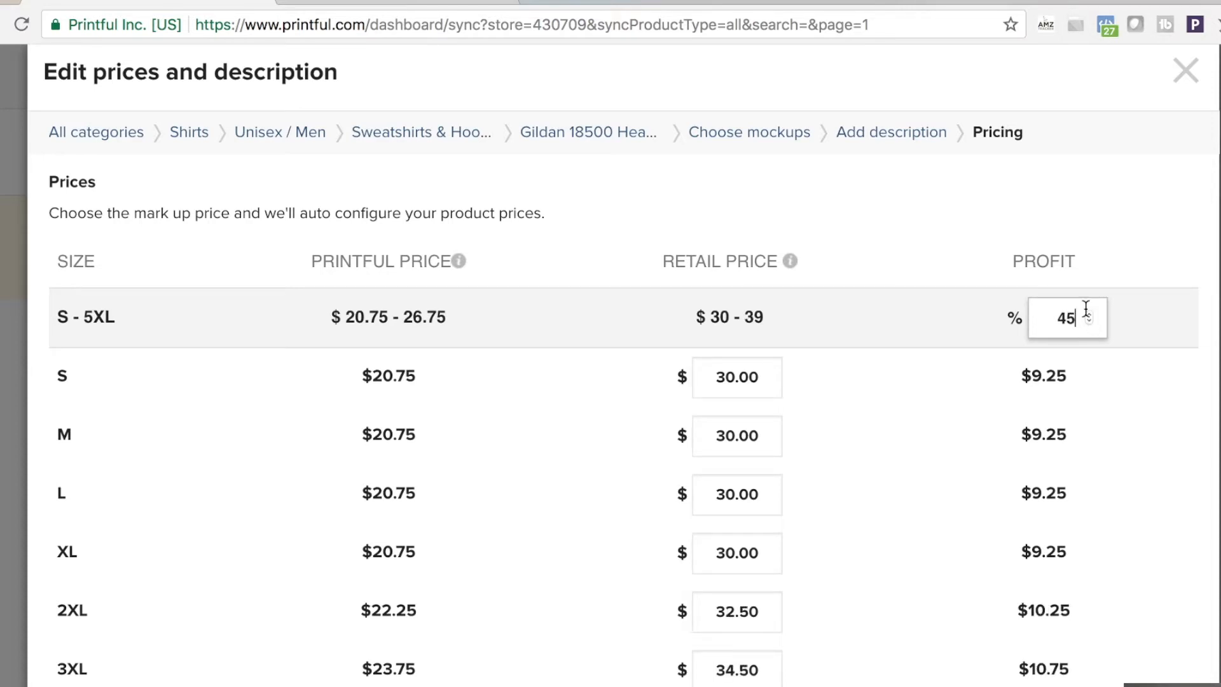
pyautogui.click(1089, 314)
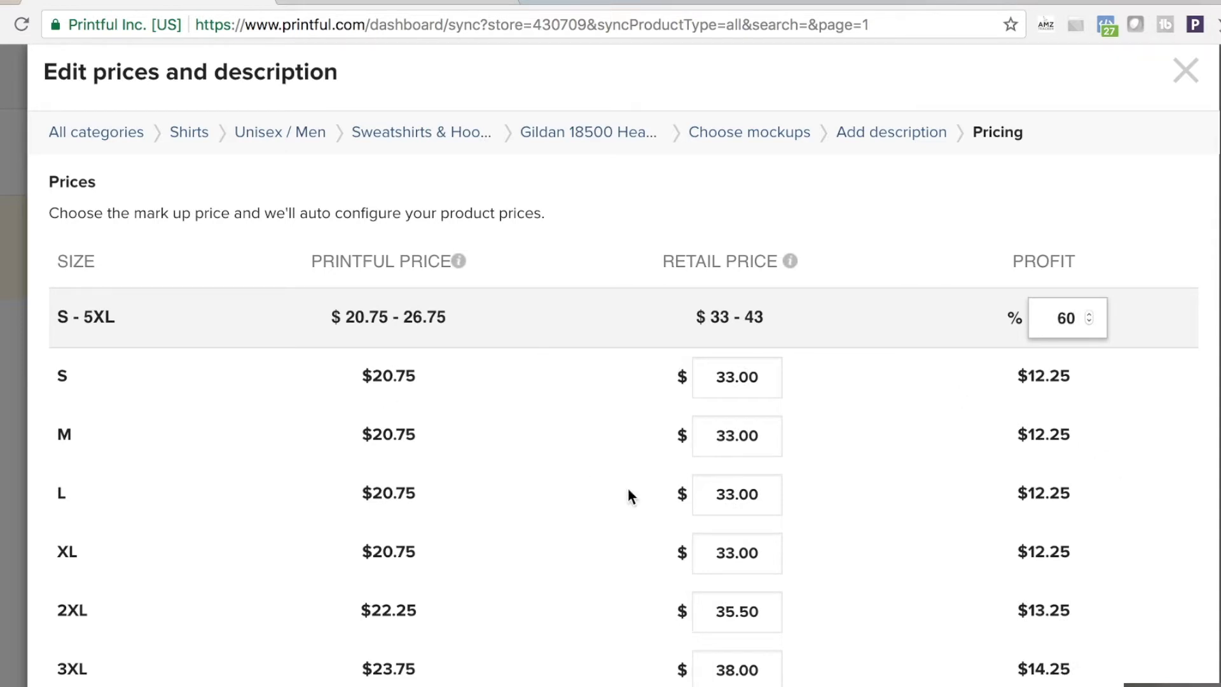
# Check the retail prices of all sizes and submit the hoodie to the store.
pyautogui.scroll(-2, 1012, 475)
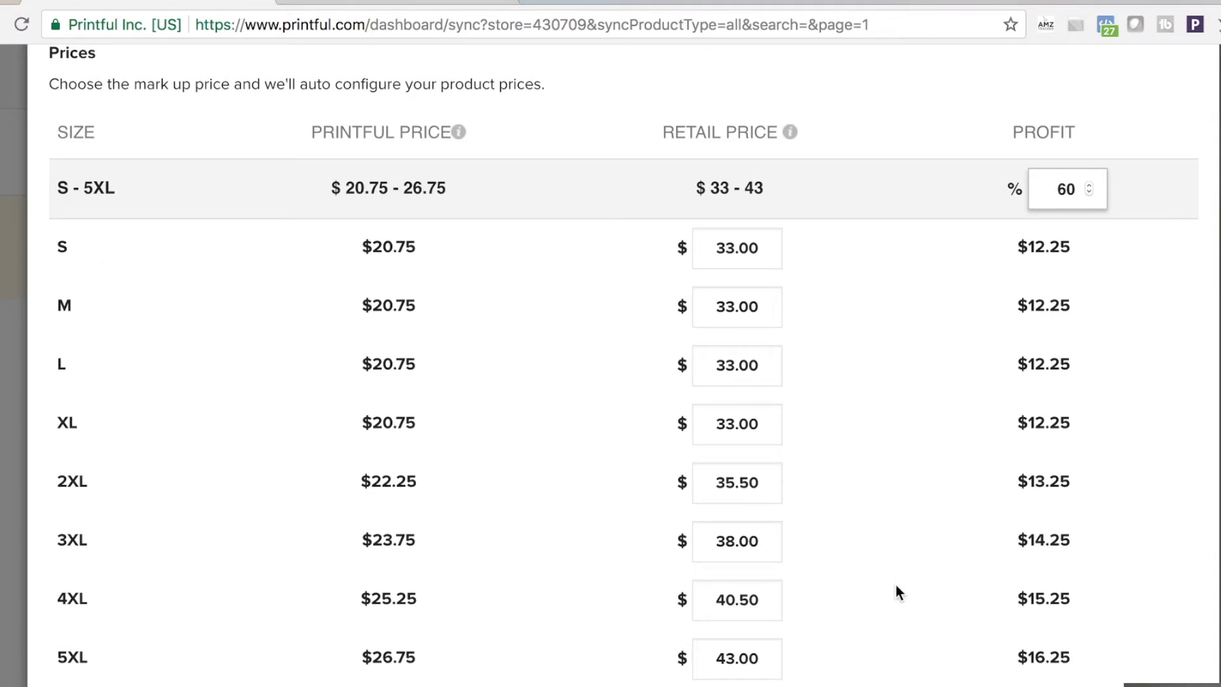
pyautogui.scroll(-4, 902, 528)
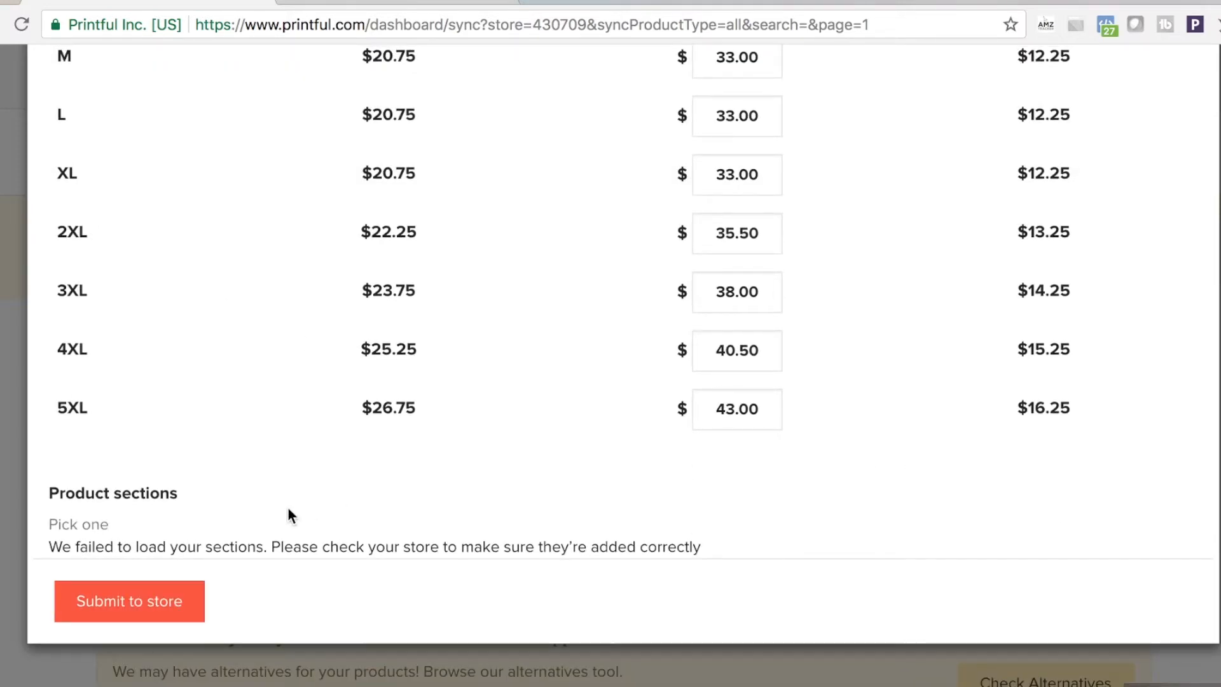
pyautogui.scroll(3, 417, 449)
pyautogui.scroll(-4, 417, 448)
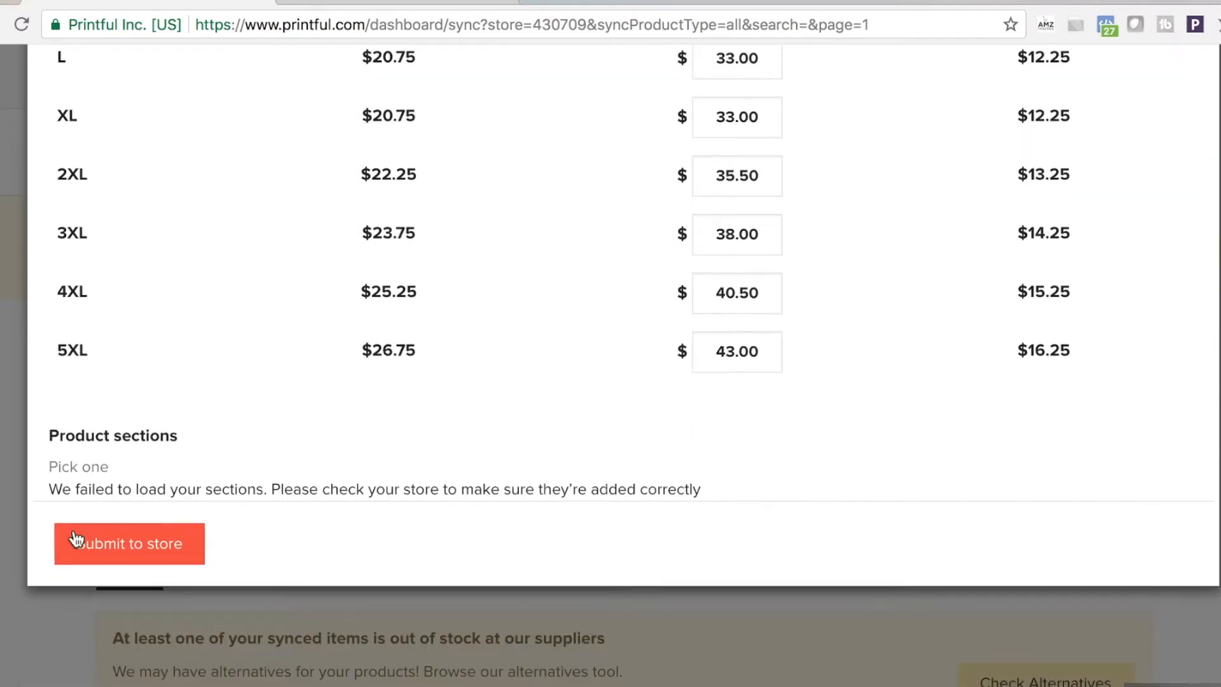
pyautogui.click(102, 557)
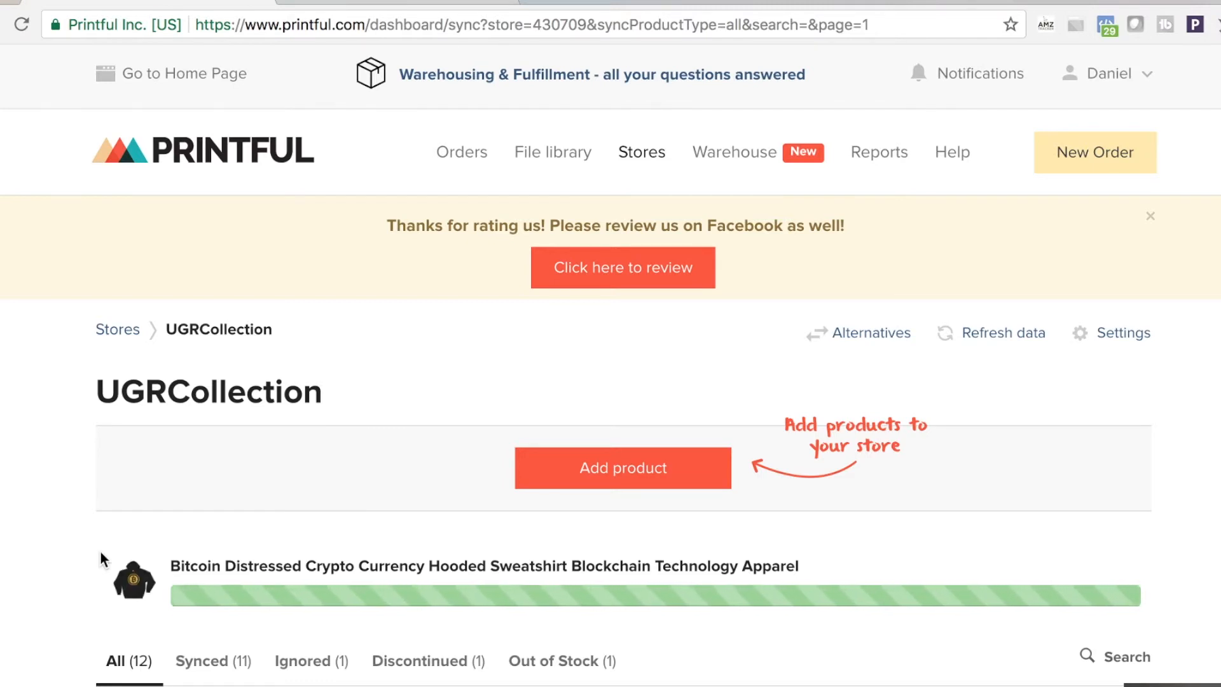
# Open the newly added Bitcoin hoodie in Etsy for editing.
pyautogui.scroll(-4, 284, 520)
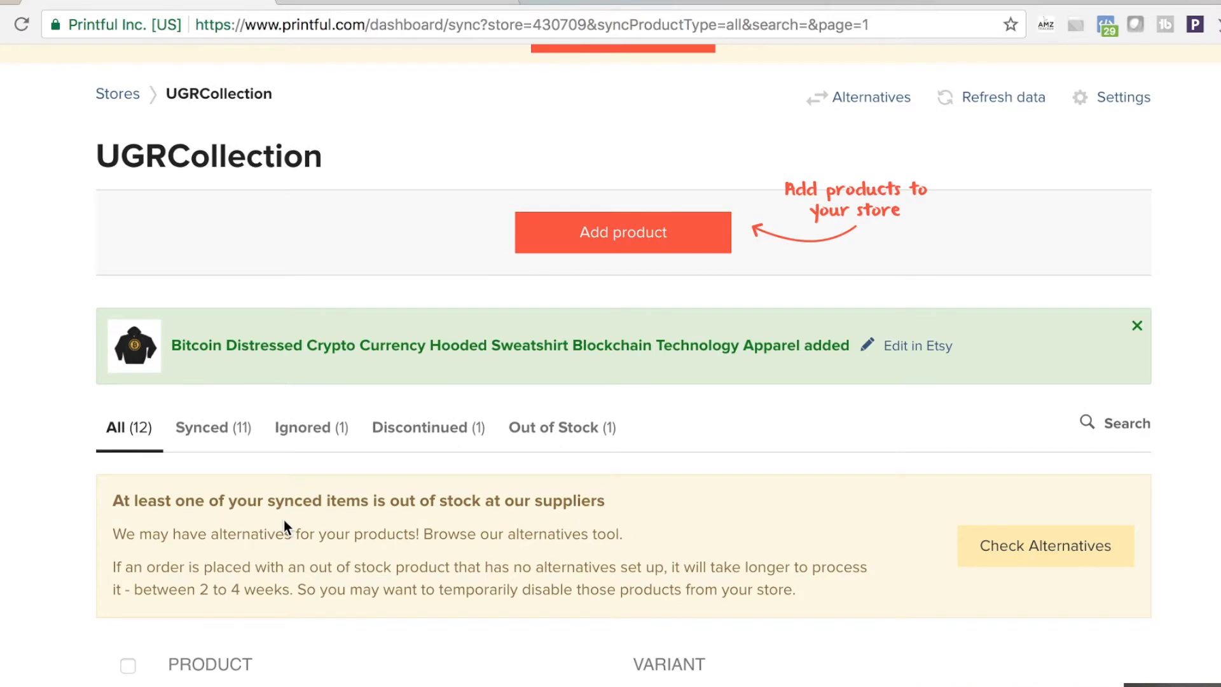
pyautogui.scroll(2, 424, 315)
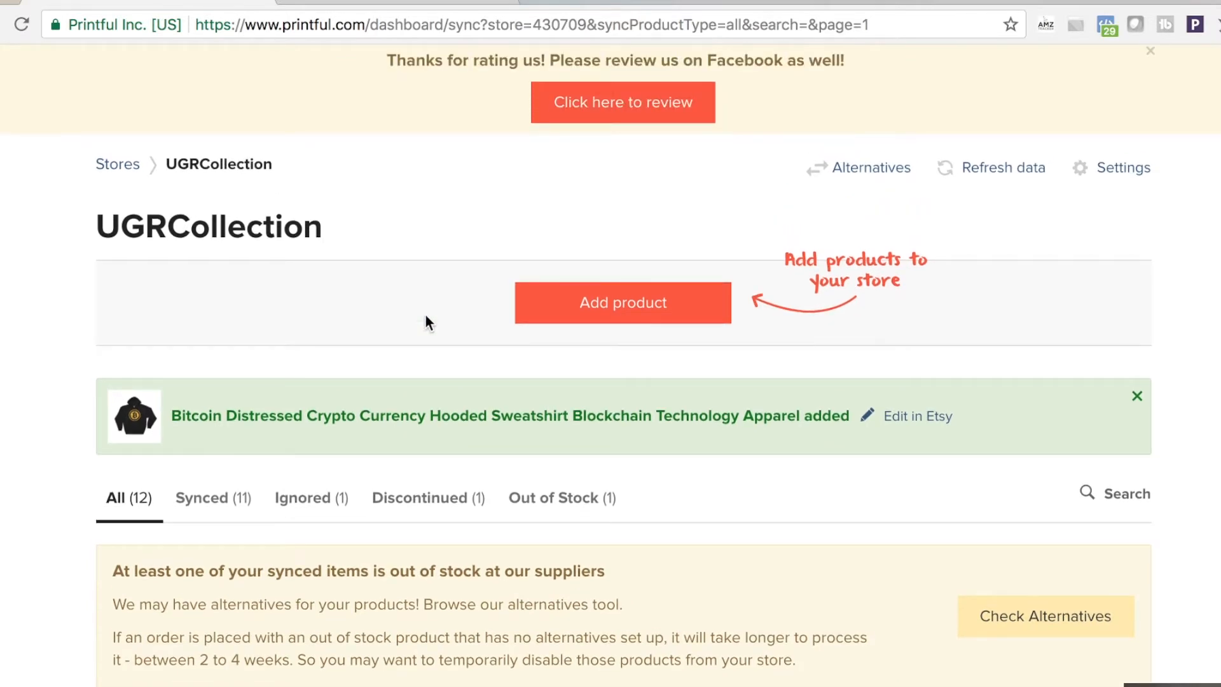
pyautogui.scroll(2, 425, 314)
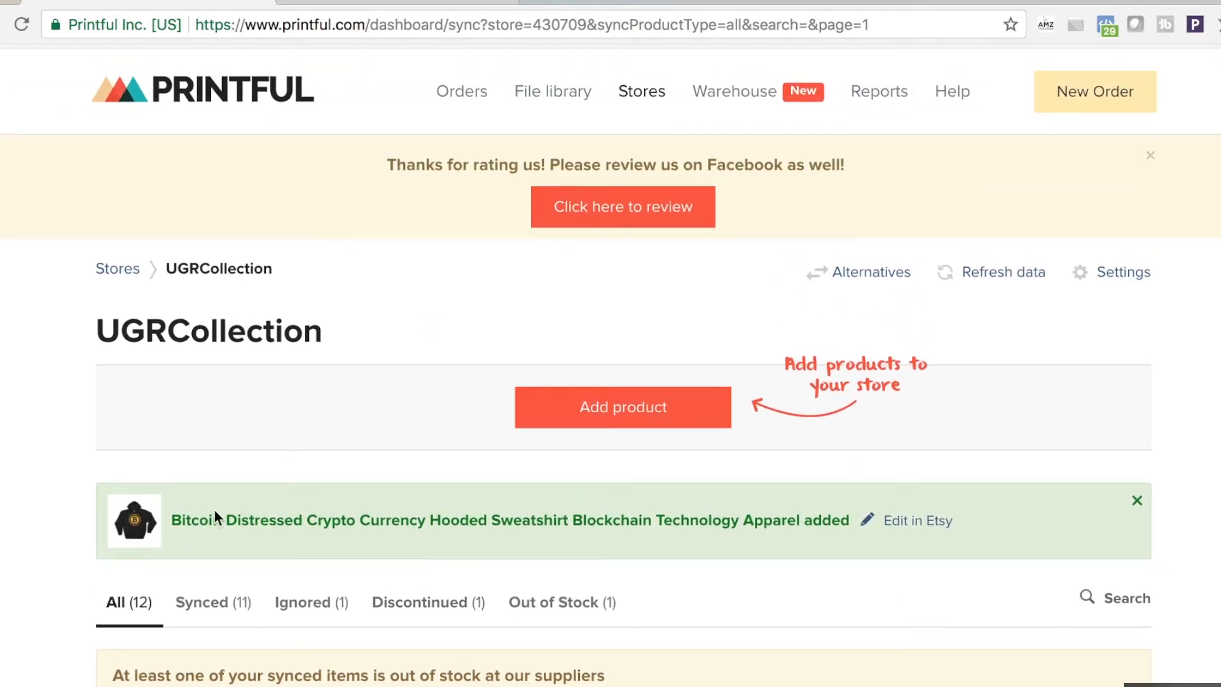
pyautogui.click(924, 532)
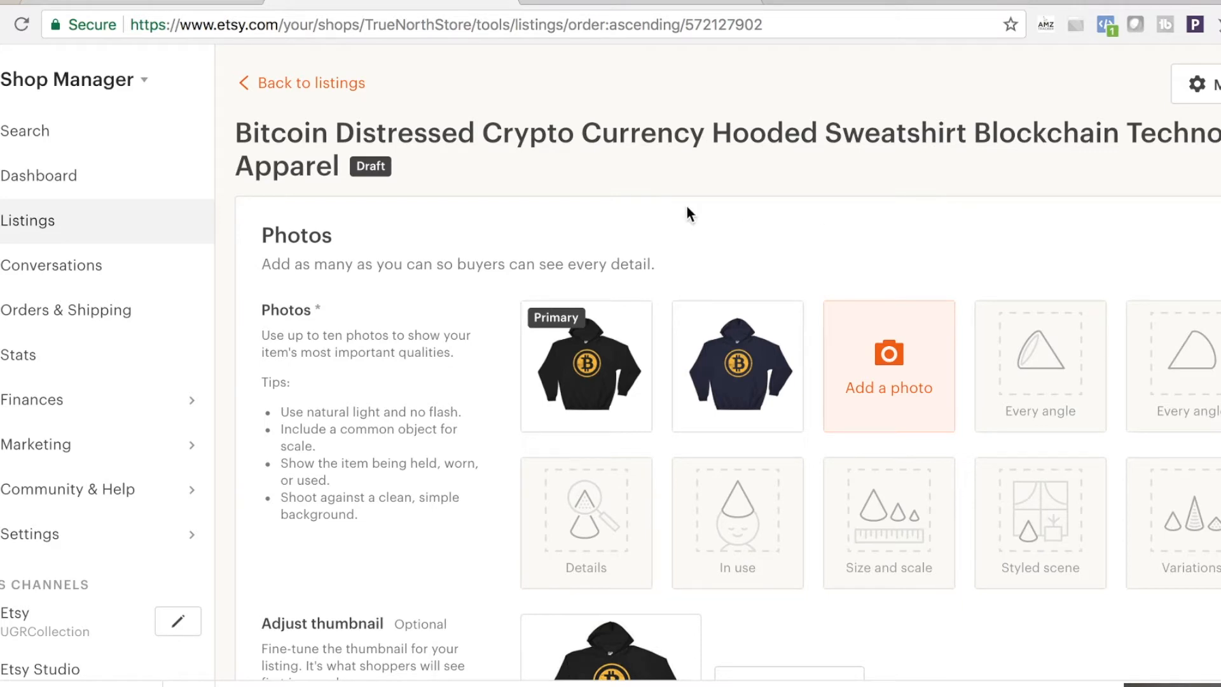
# Examine the draft Etsy listing's photos, category, renewal options, description, production partners and tags.
pyautogui.scroll(-7, 426, 387)
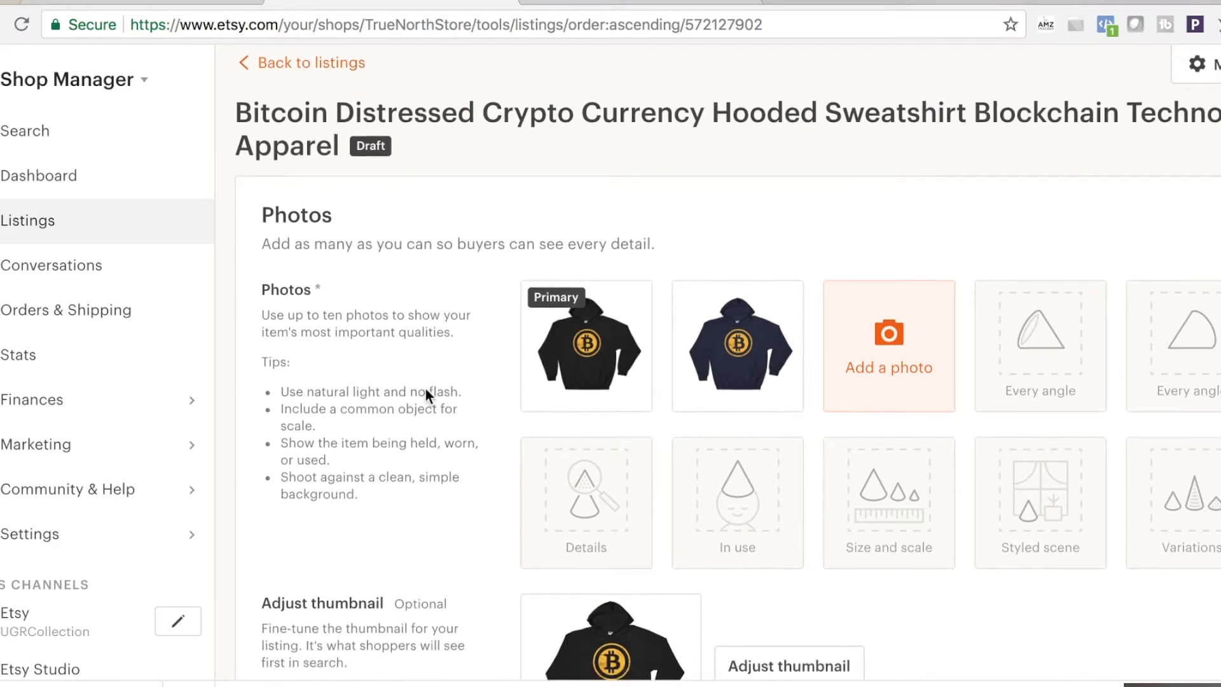
pyautogui.scroll(-15, 425, 392)
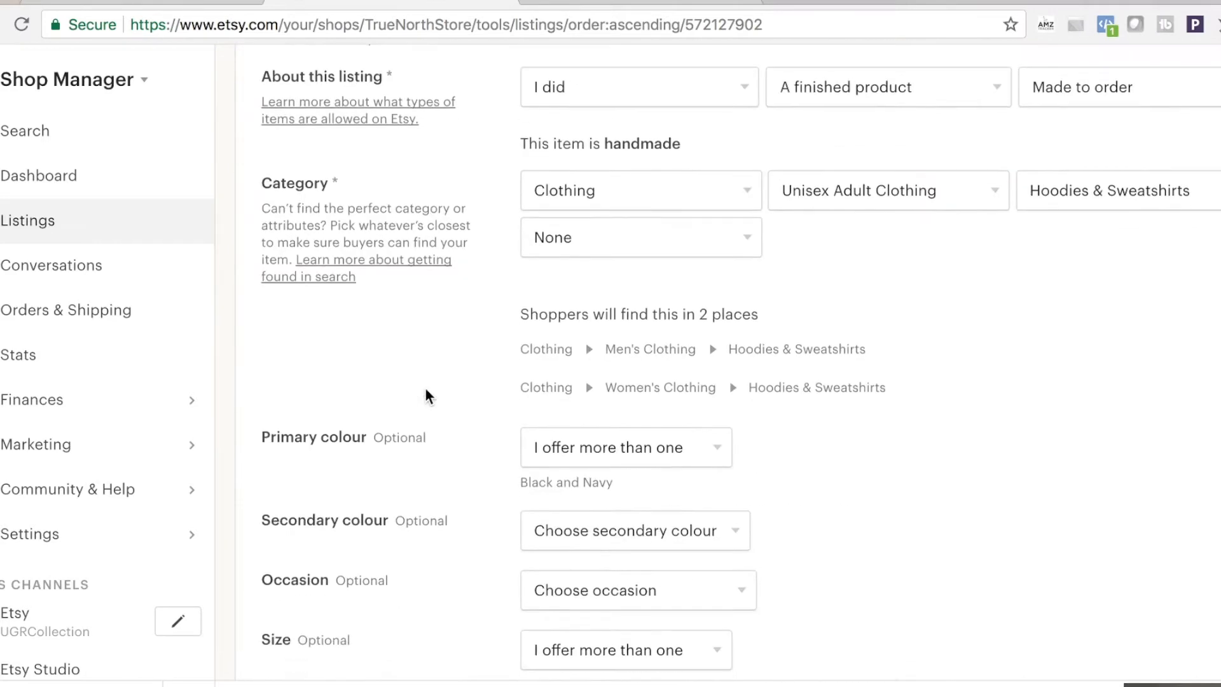
pyautogui.scroll(-9, 426, 388)
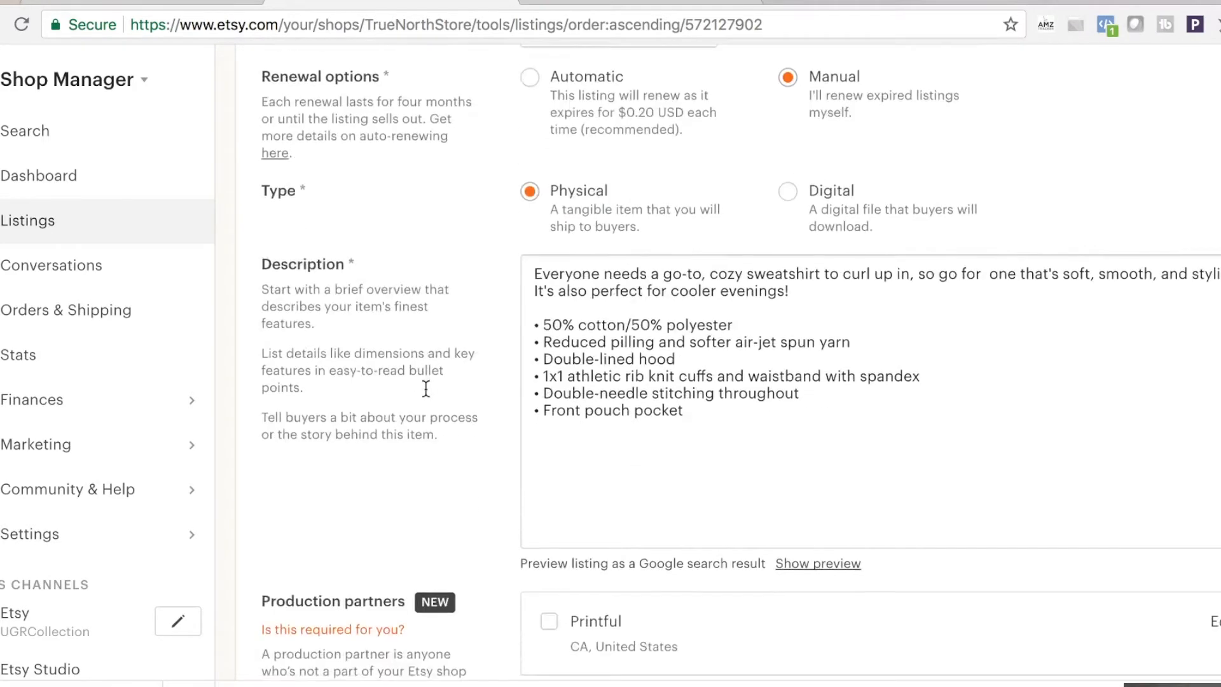
pyautogui.scroll(-3, 425, 387)
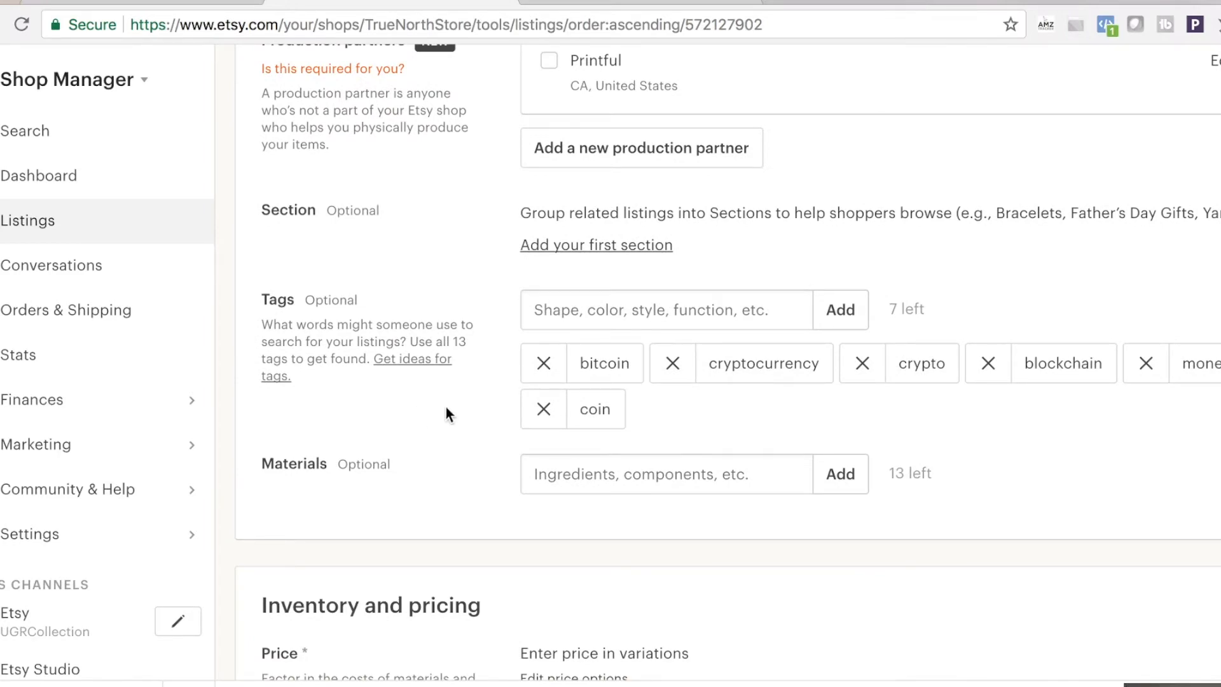
pyautogui.scroll(20, 527, 385)
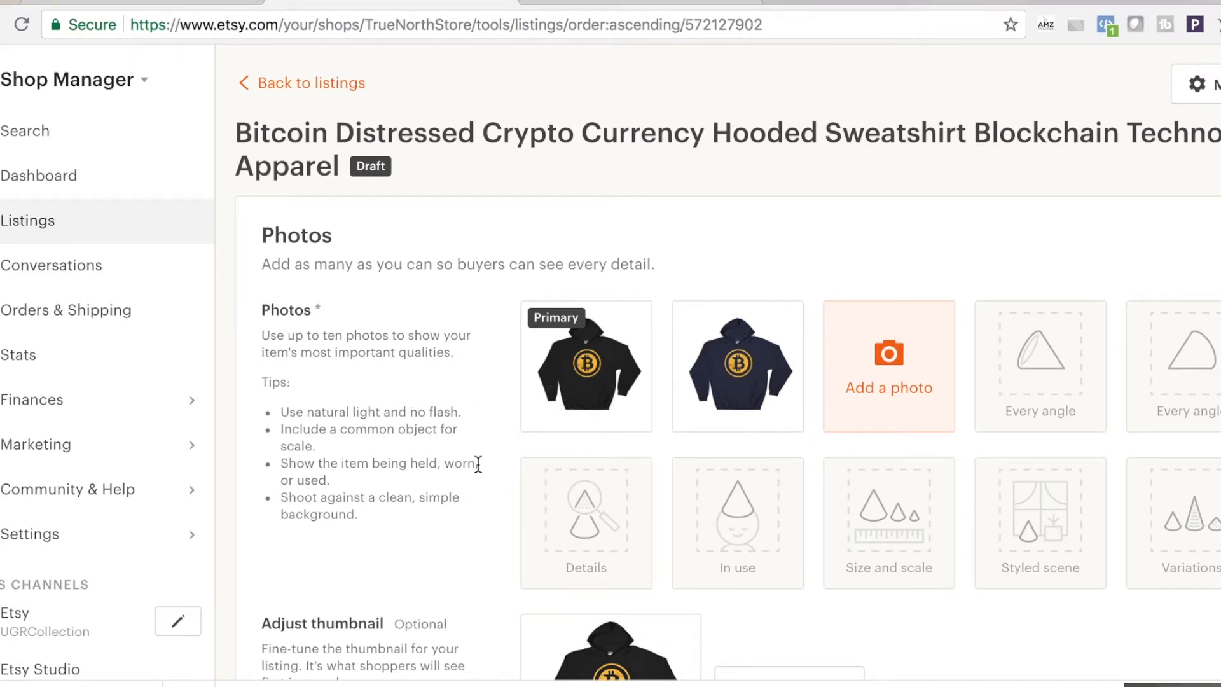
# Keep "I did" as the maker in the About this listing details.
pyautogui.scroll(-6, 485, 472)
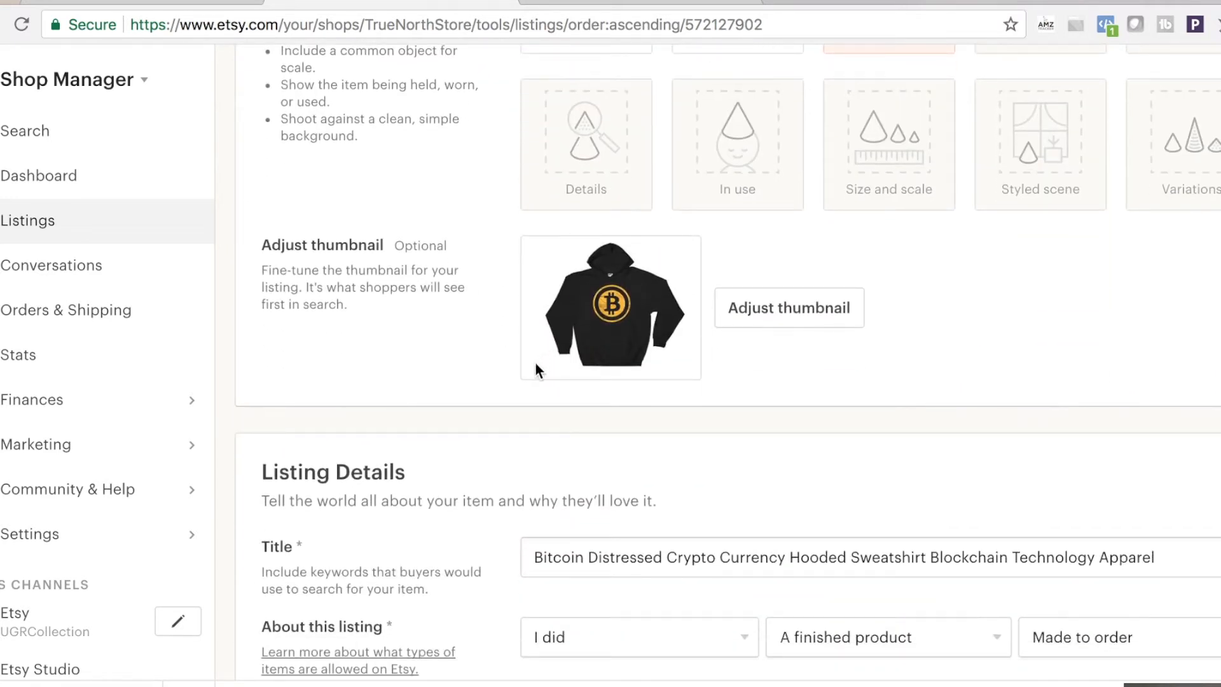
pyautogui.scroll(-3, 506, 445)
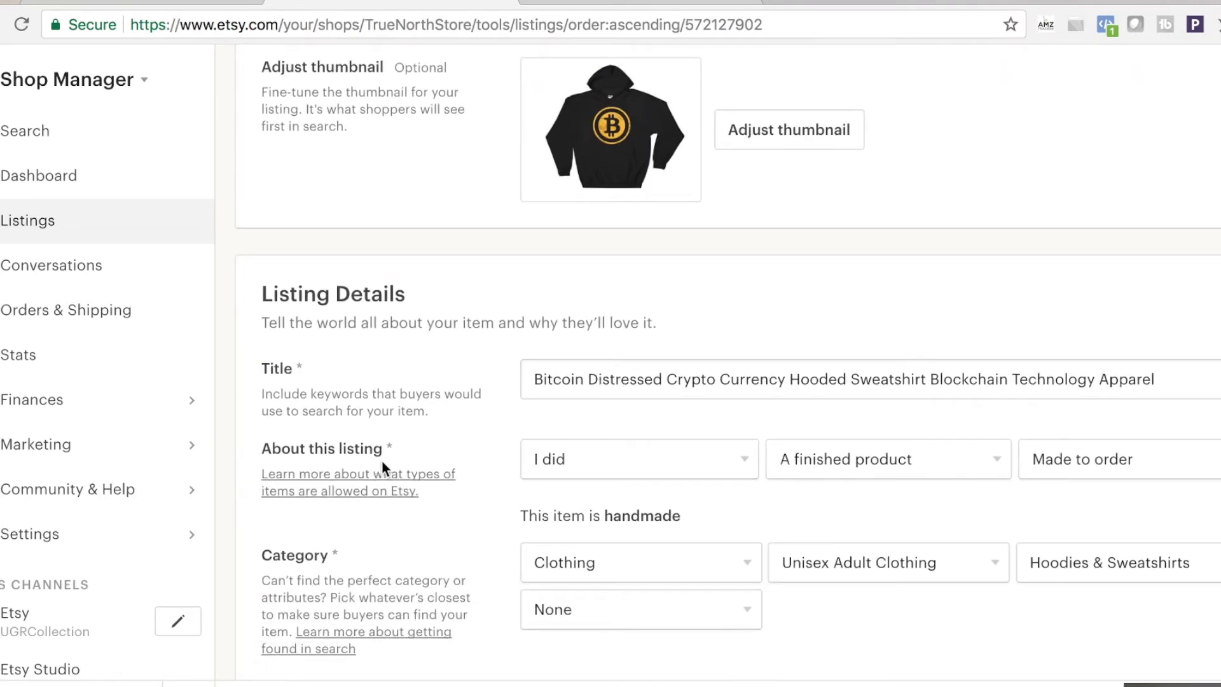
pyautogui.click(591, 465)
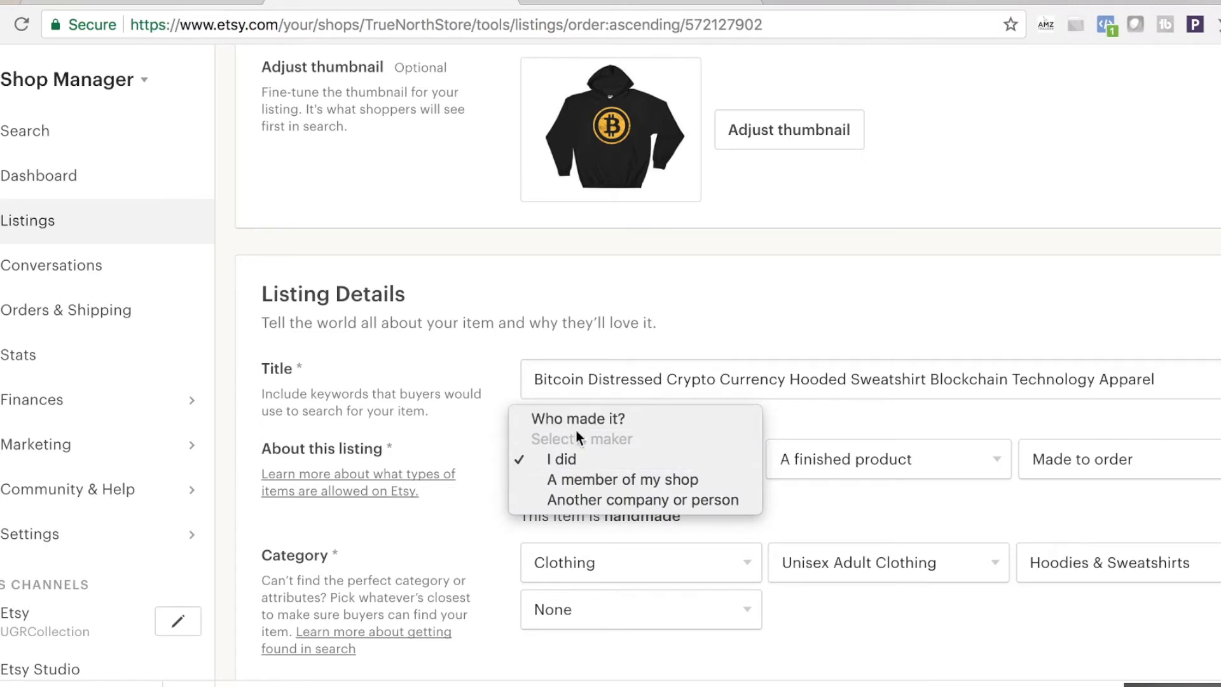
pyautogui.click(571, 457)
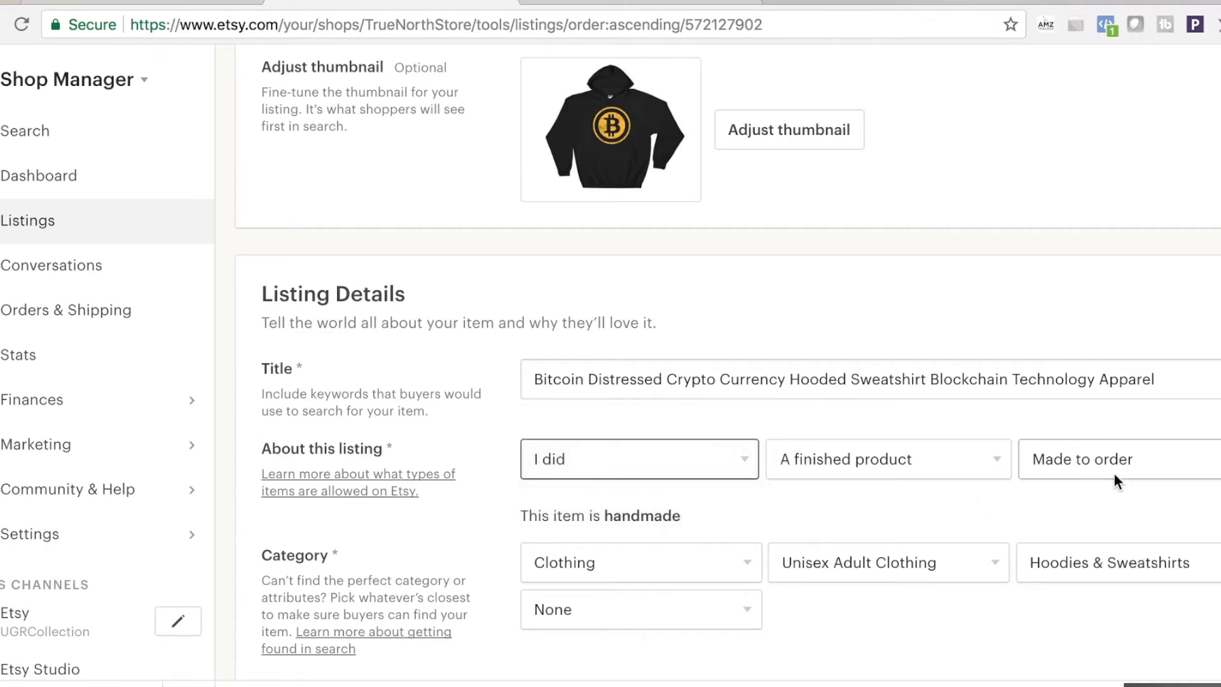
# Check the subcategory choices under Hoodies & Sweatshirts and keep None selected.
pyautogui.scroll(-3, 1047, 510)
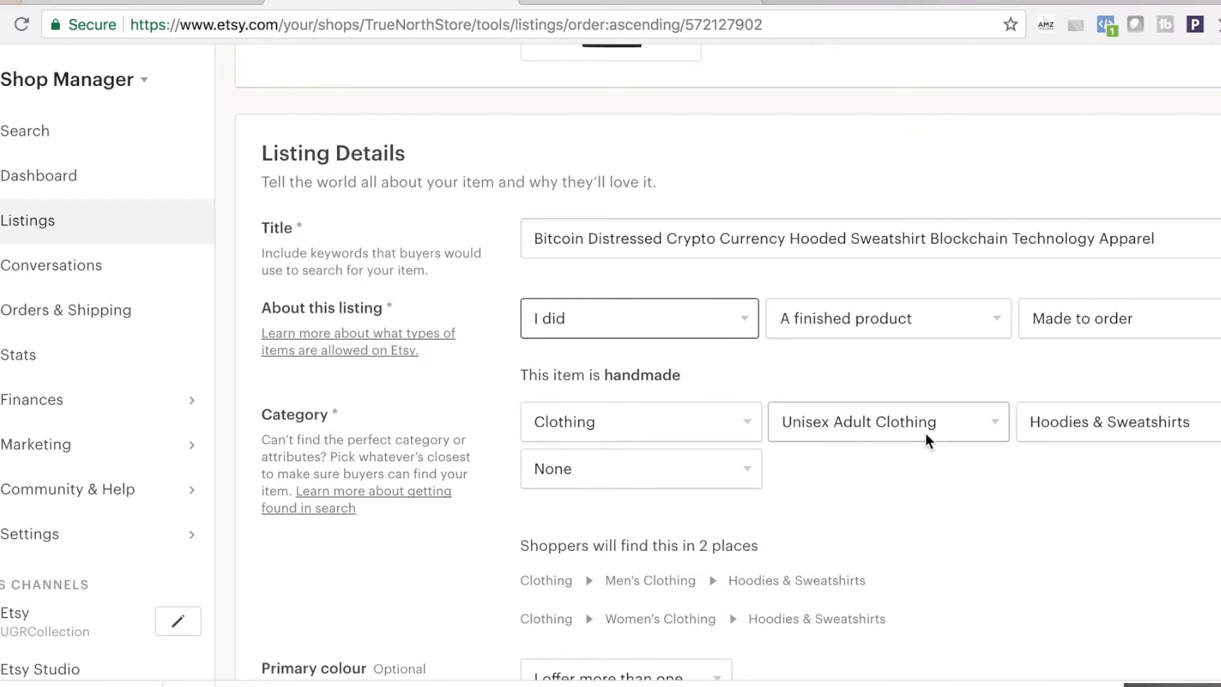
pyautogui.click(679, 467)
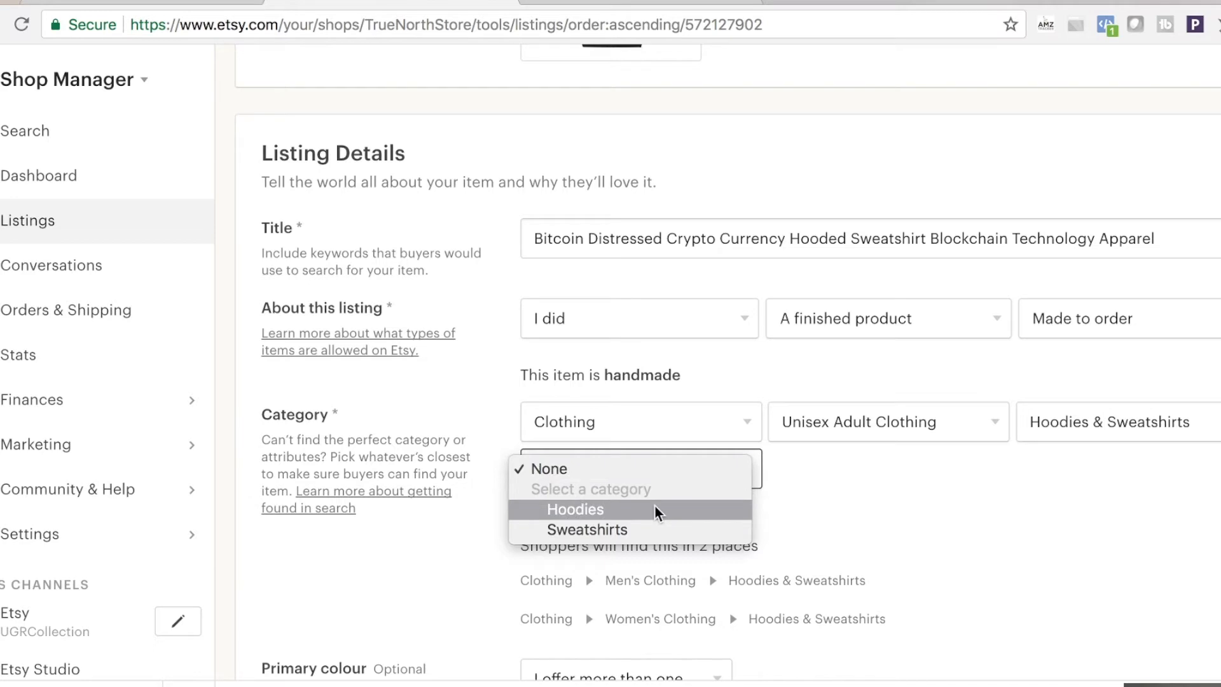
pyautogui.click(855, 496)
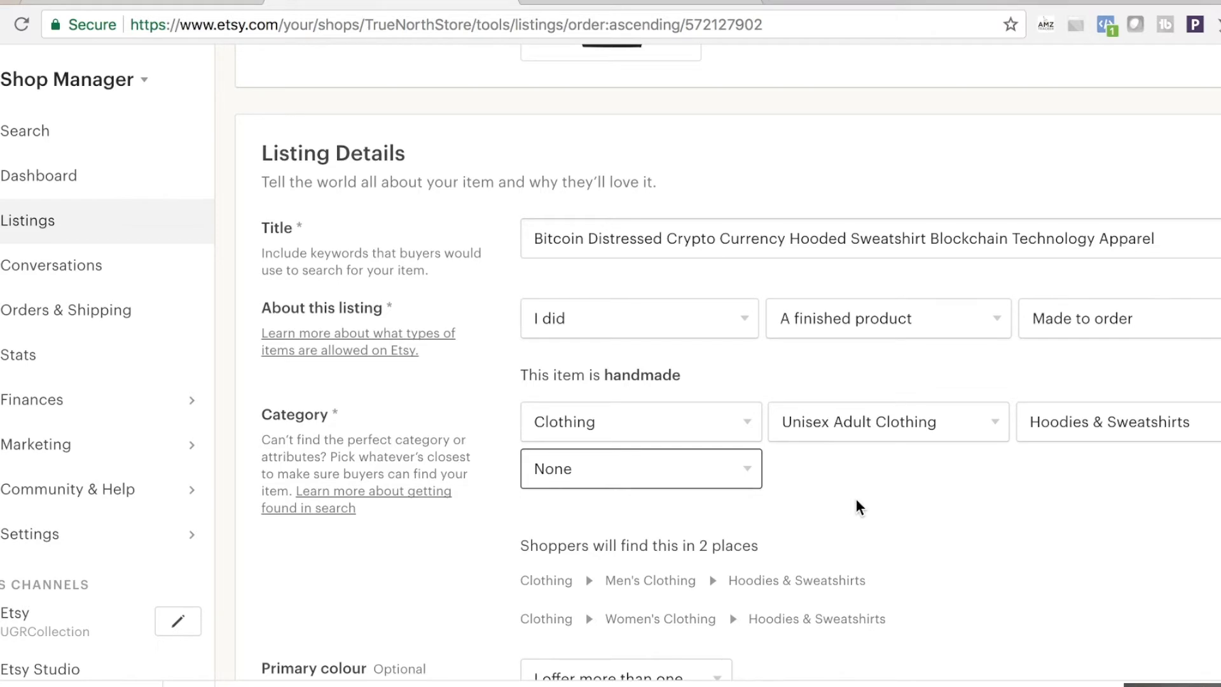
# Add the line "Bitcoin Hoodie" above the existing text of the listing description.
pyautogui.scroll(-2, 856, 498)
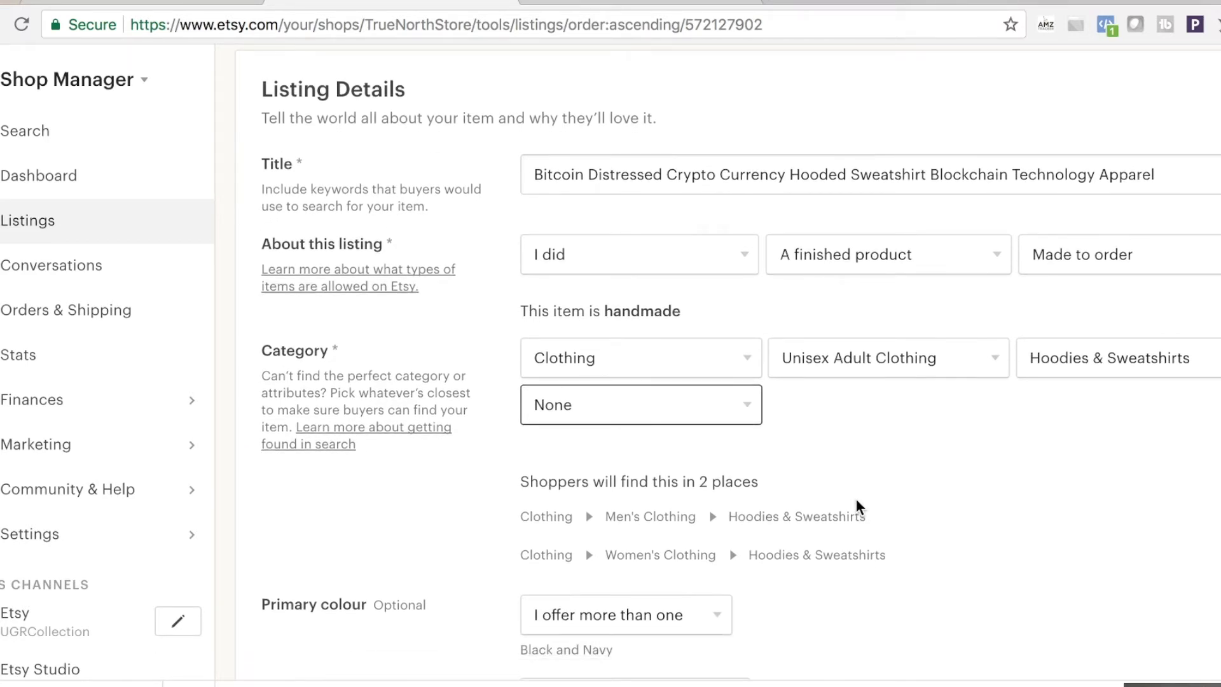
pyautogui.scroll(-5, 856, 498)
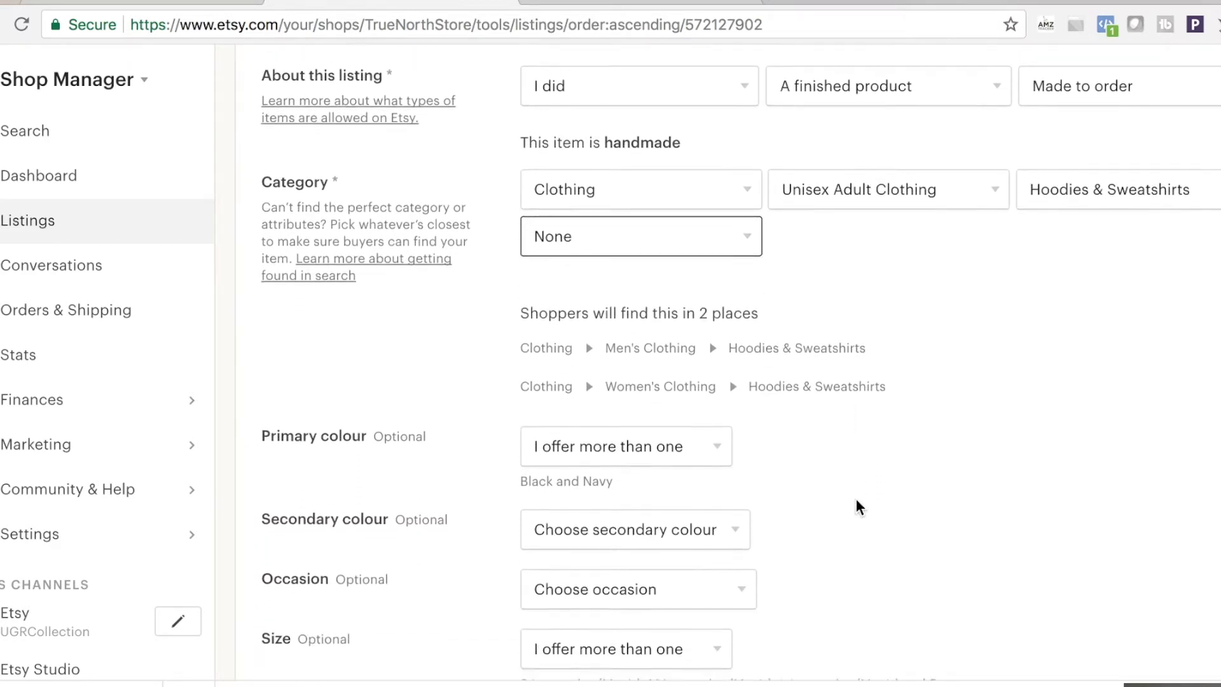
pyautogui.scroll(-10, 888, 507)
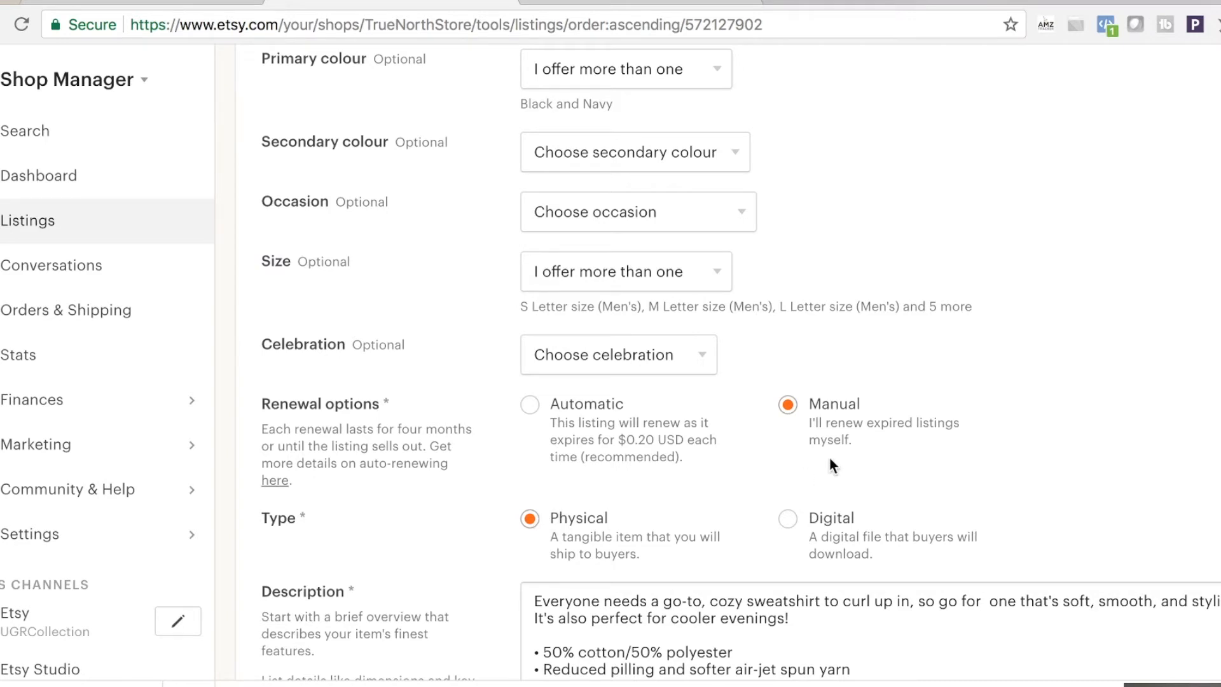
pyautogui.scroll(-9, 830, 458)
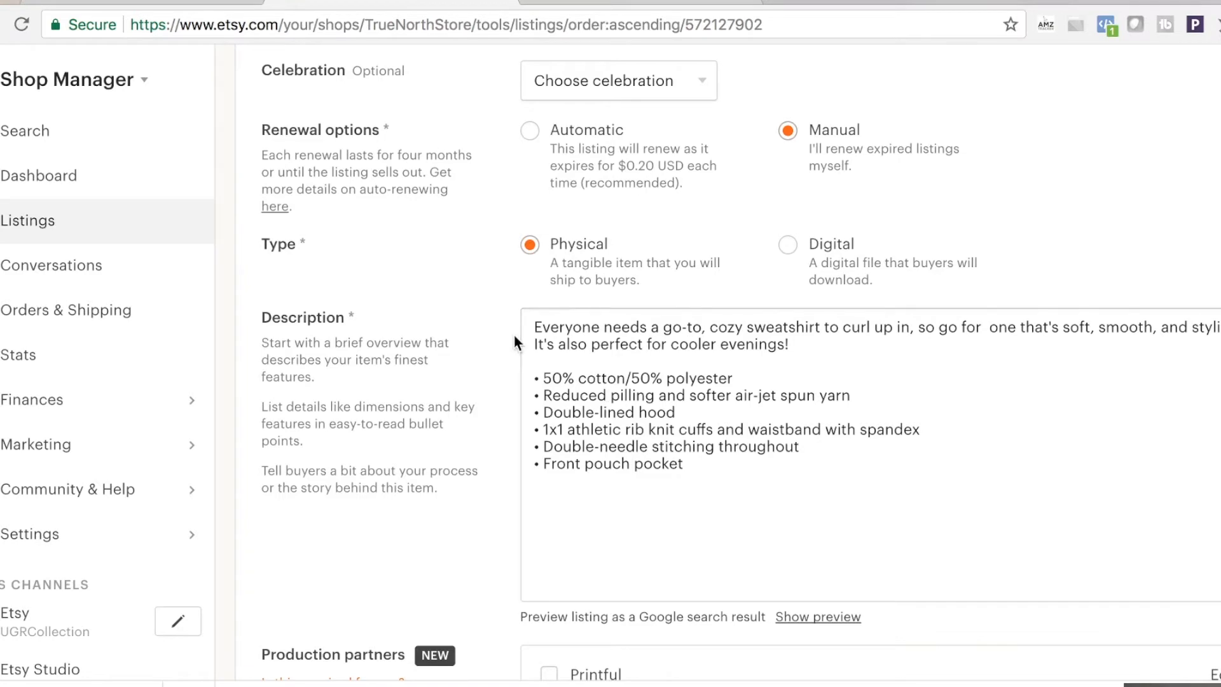
pyautogui.click(538, 326)
pyautogui.press('Return')
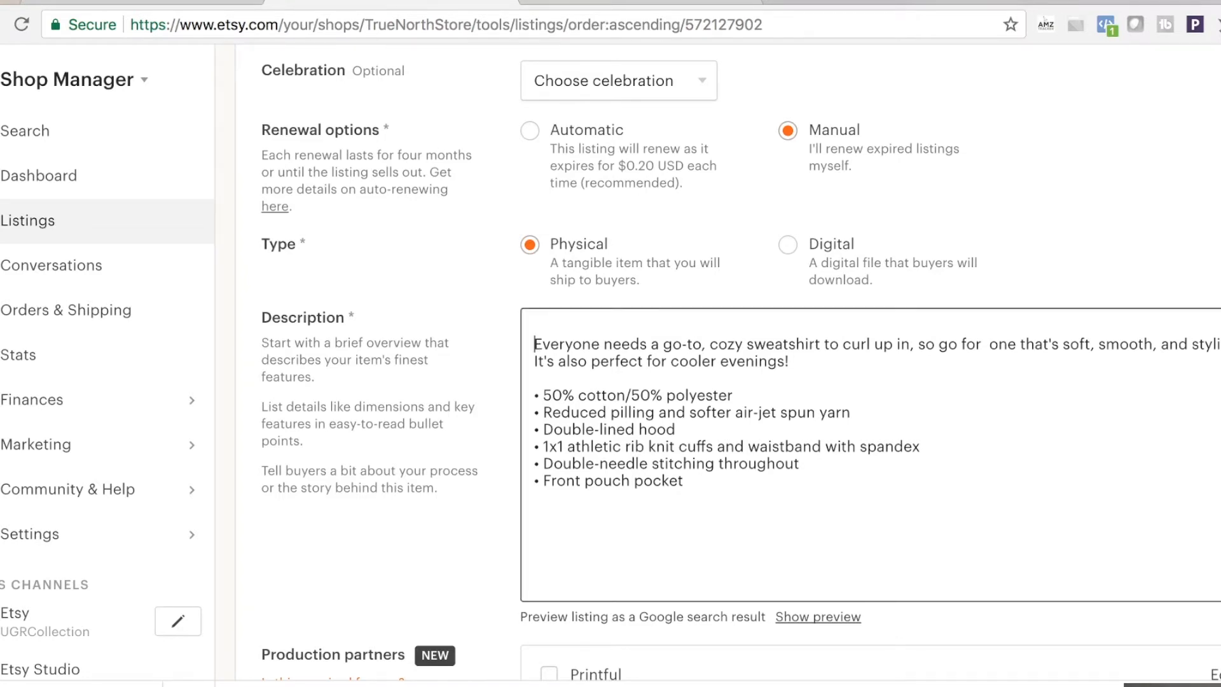
pyautogui.press('Up')
pyautogui.write('Bitcoin Hoodie')
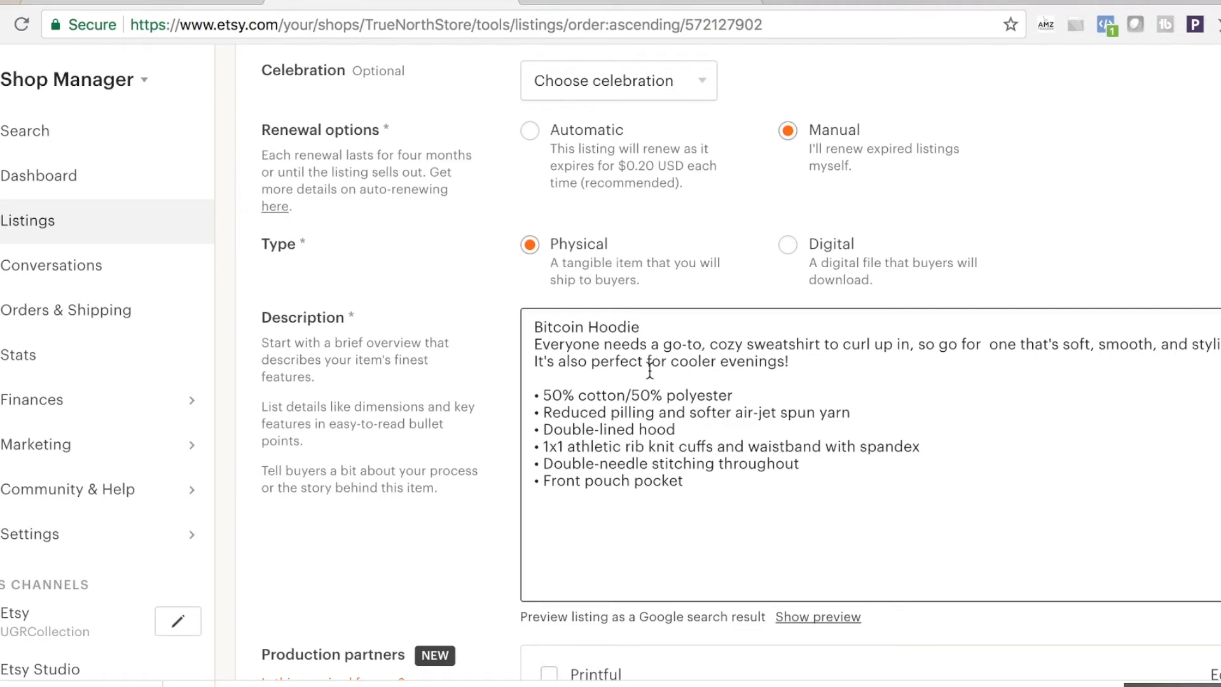
# Select Printful as the production partner for the listing.
pyautogui.scroll(-2, 649, 370)
pyautogui.scroll(-3, 649, 370)
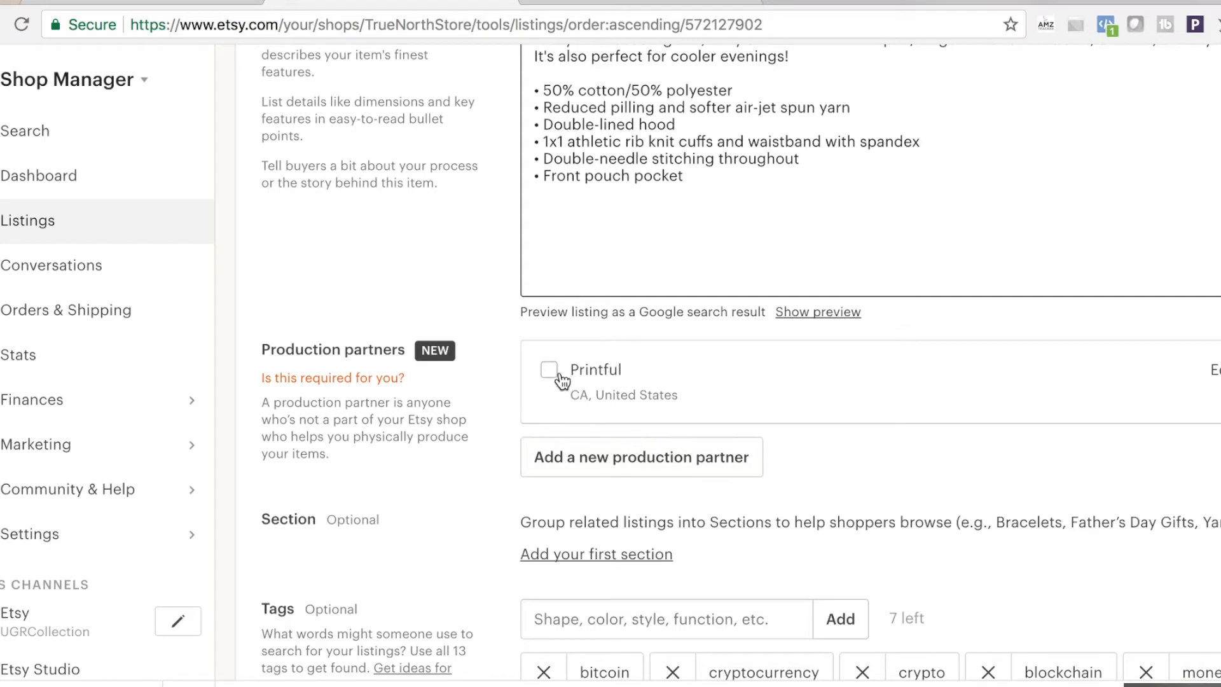
pyautogui.click(550, 399)
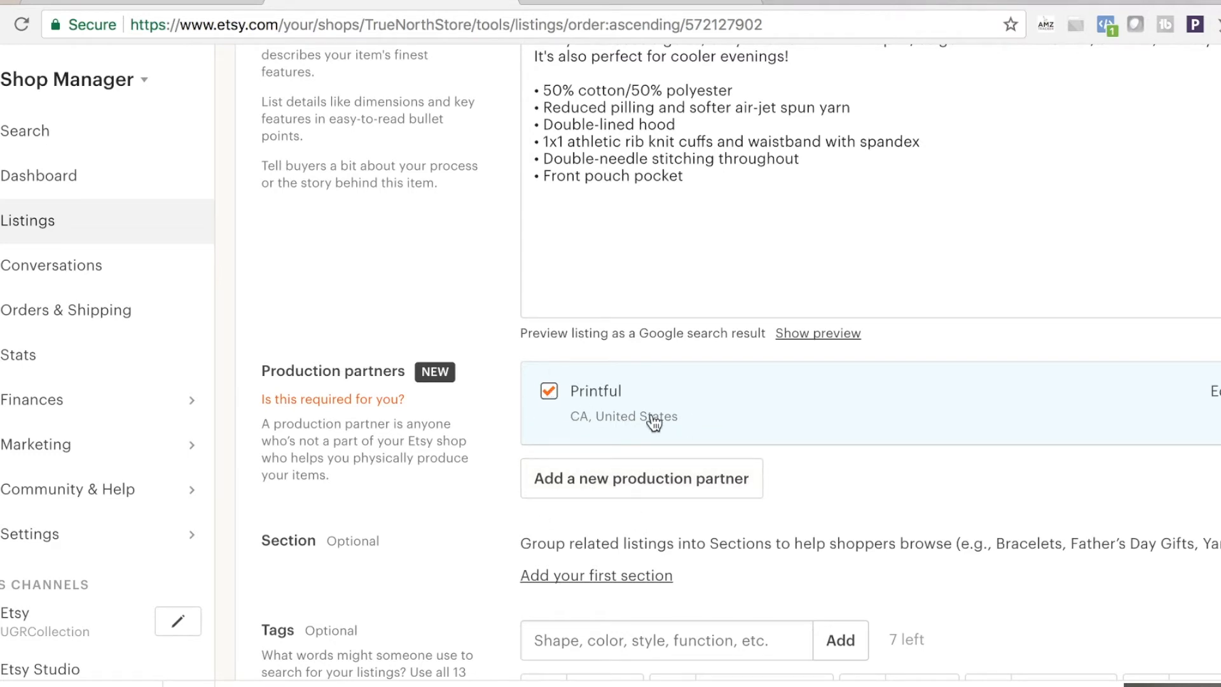
# Review the listing's tags, inventory, variation prices and shipping options down to the shipping cost preview.
pyautogui.scroll(-7, 438, 566)
pyautogui.scroll(1, 437, 565)
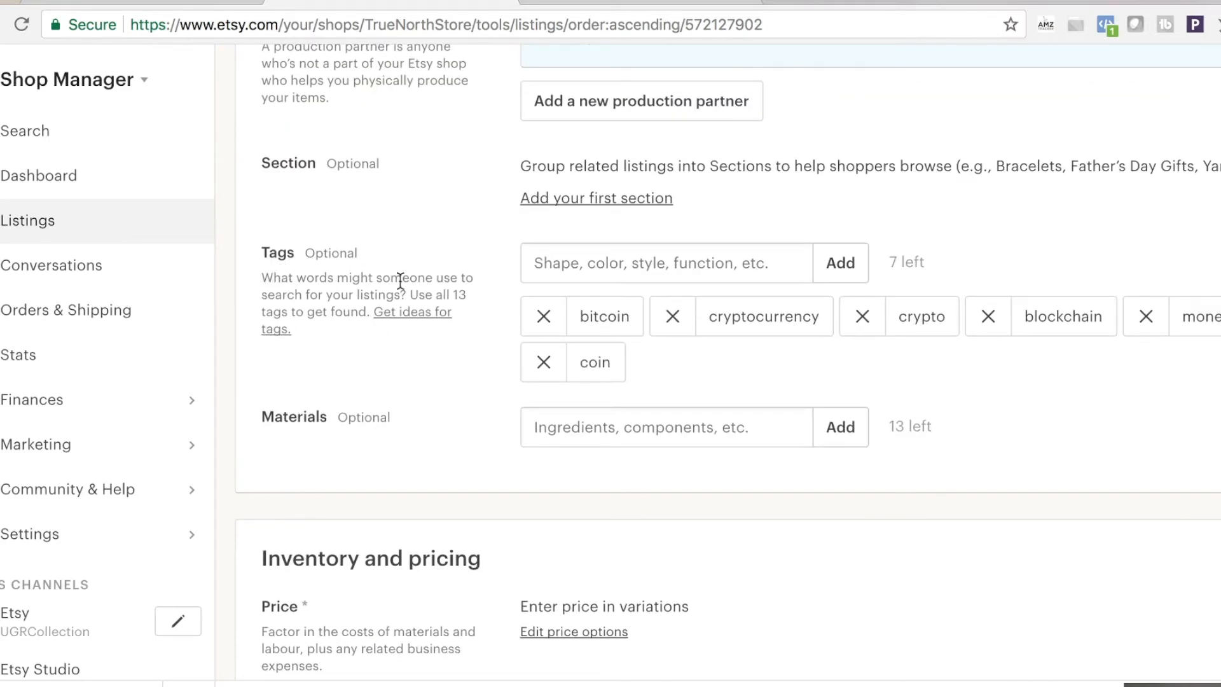
pyautogui.scroll(-6, 485, 463)
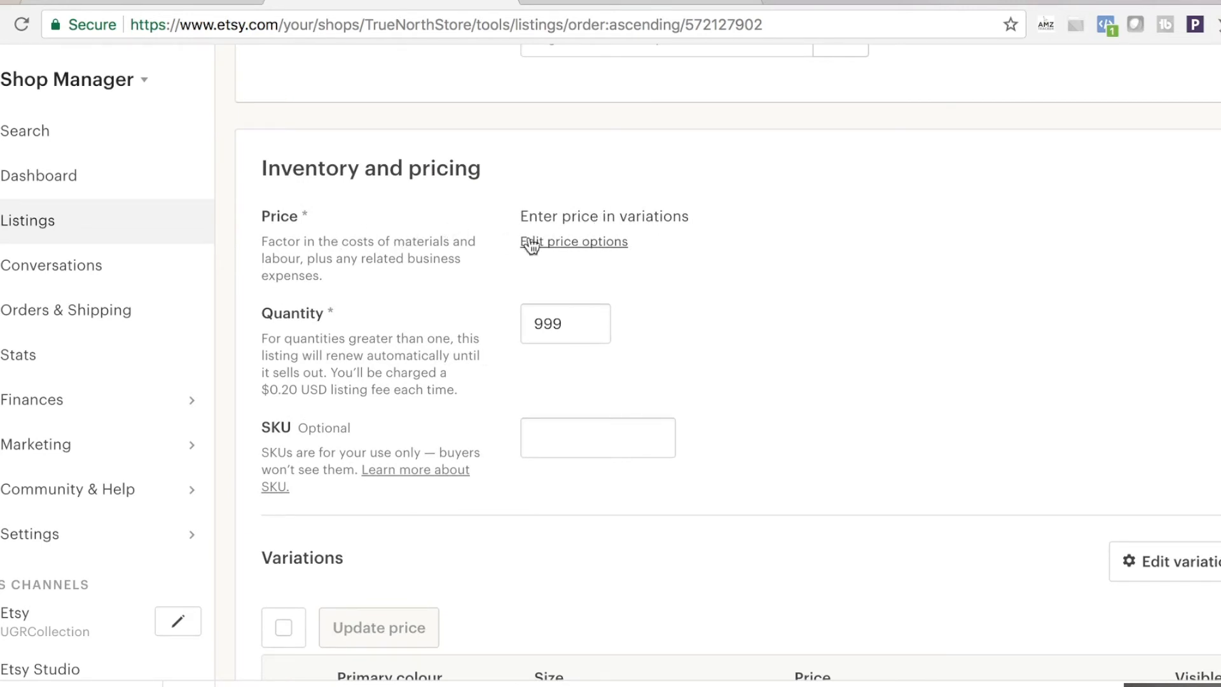
pyautogui.scroll(-3, 474, 375)
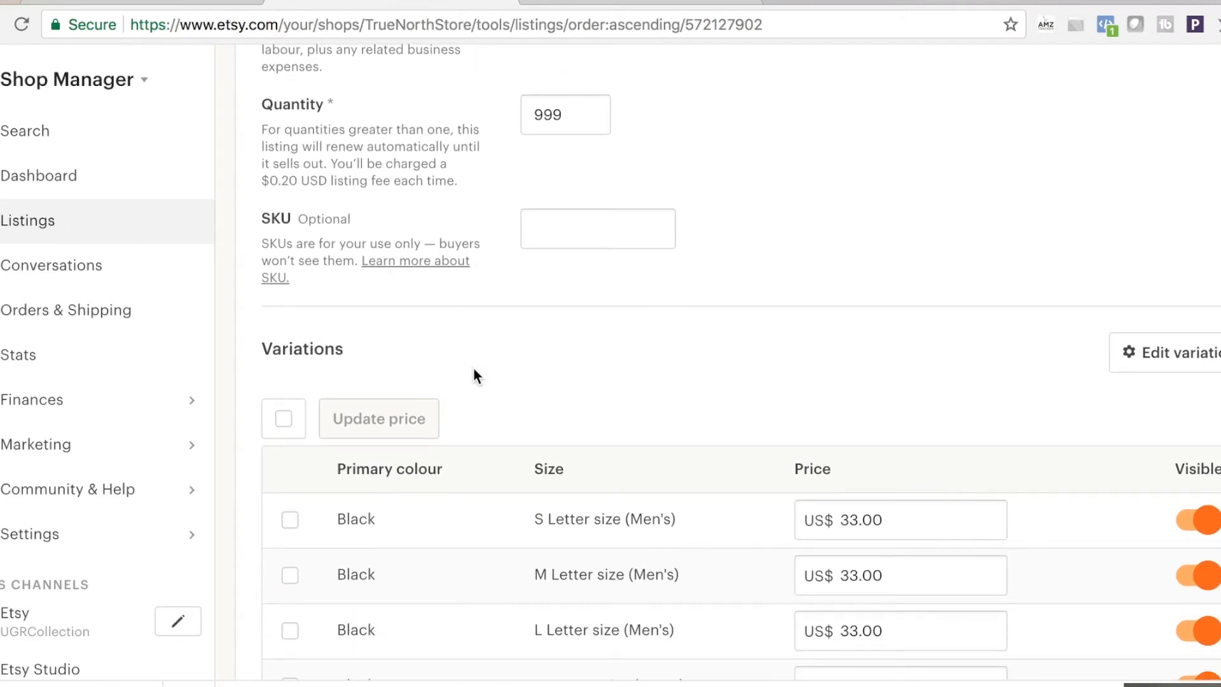
pyautogui.scroll(-10, 474, 369)
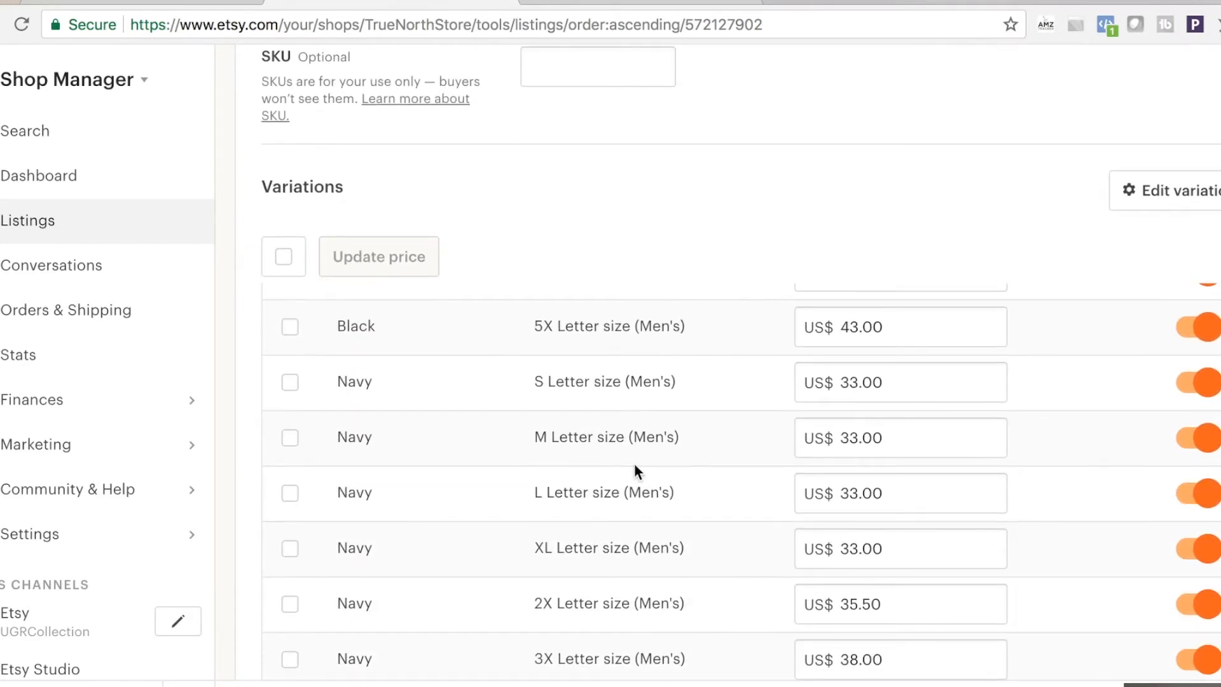
pyautogui.scroll(-4, 635, 471)
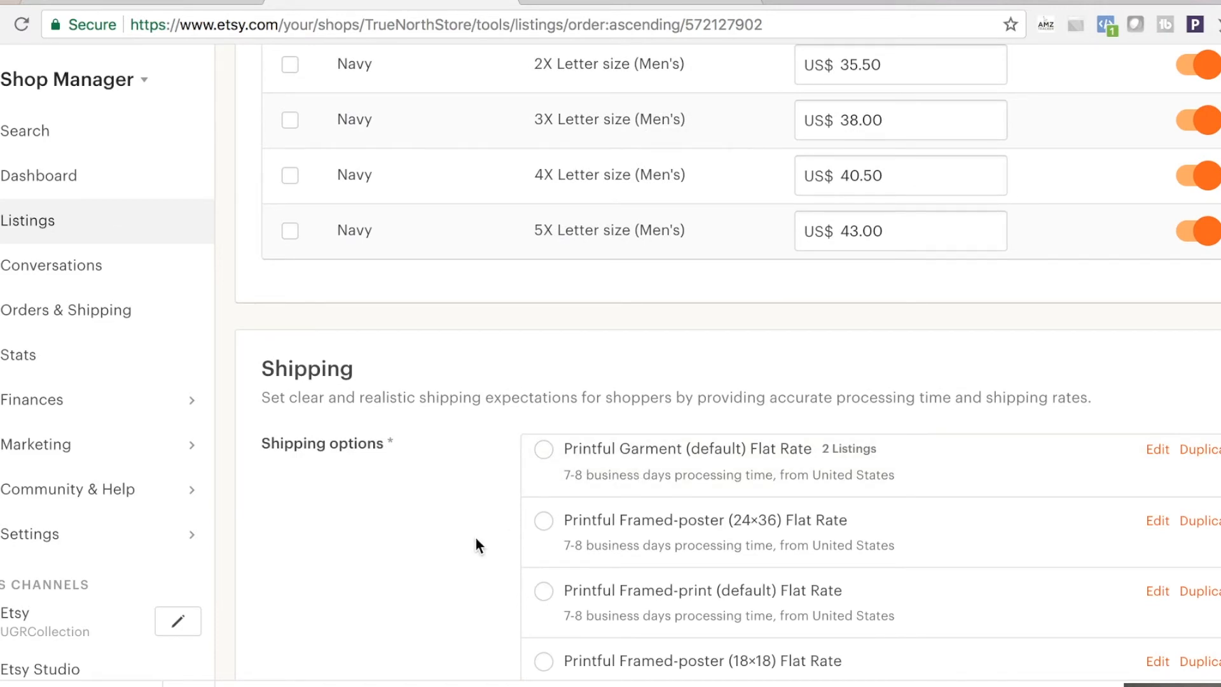
pyautogui.scroll(-3, 445, 401)
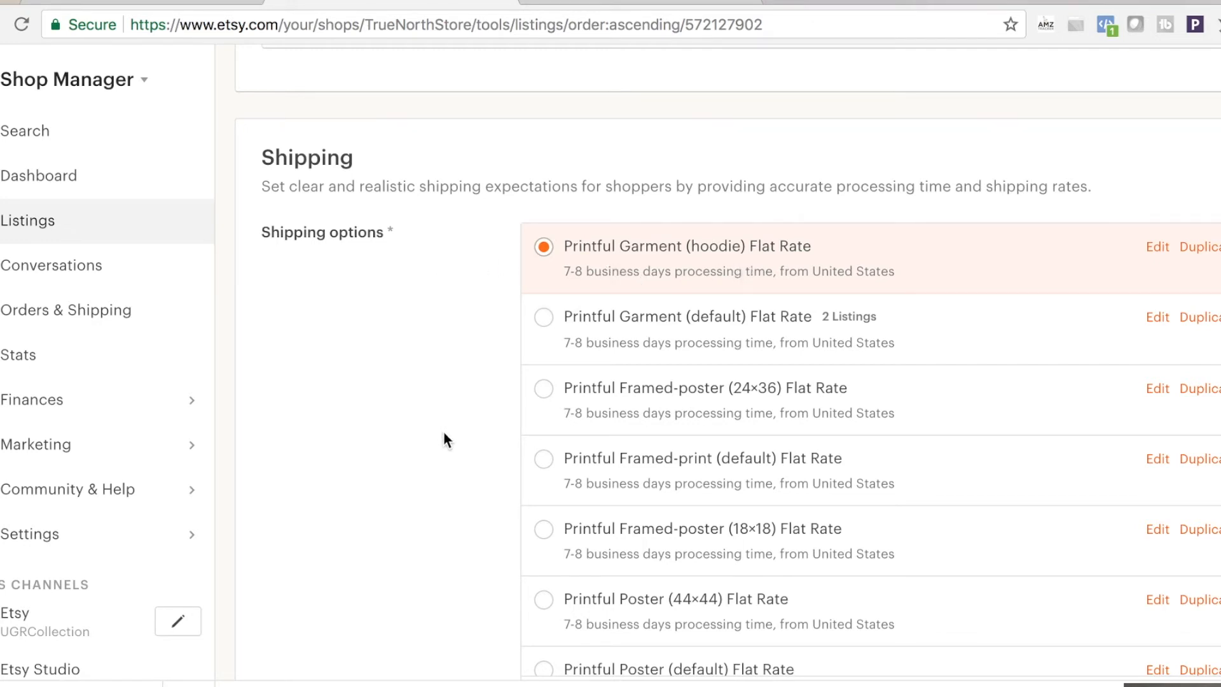
pyautogui.scroll(-5, 445, 439)
pyautogui.scroll(-3, 444, 444)
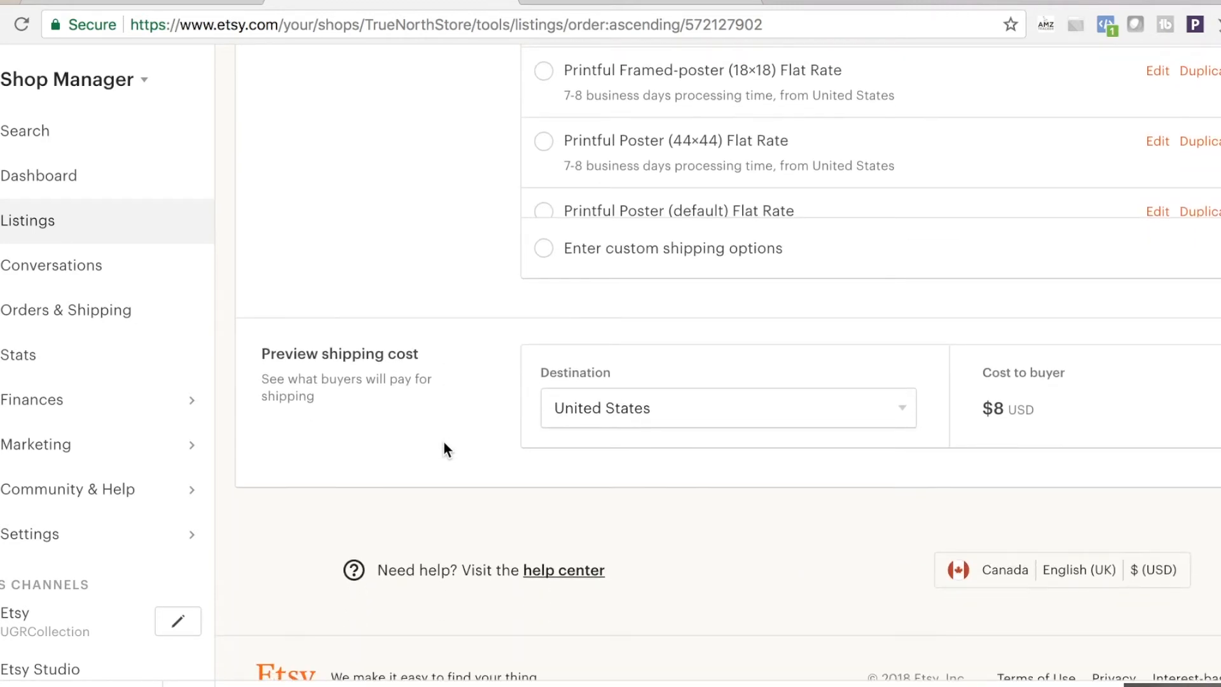
# Preview the buyer's shipping cost for Canada, then return the destination to United States.
pyautogui.click(604, 411)
pyautogui.click(603, 411)
pyautogui.click(603, 410)
pyautogui.click(598, 448)
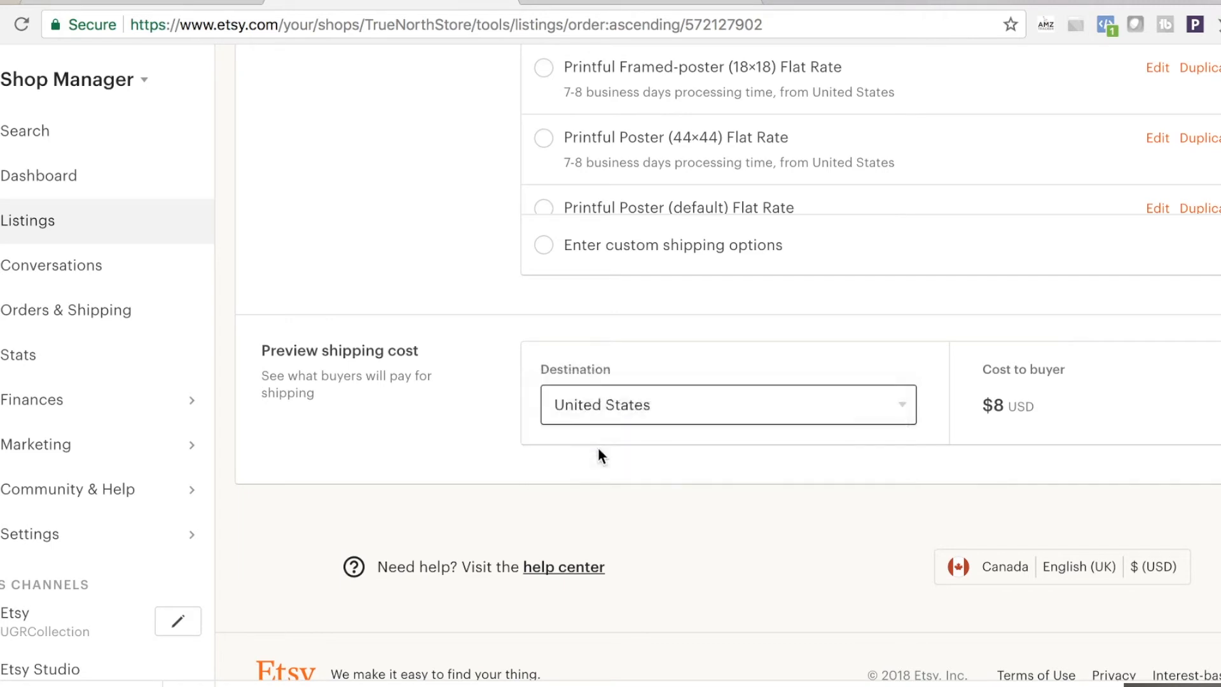
pyautogui.click(598, 402)
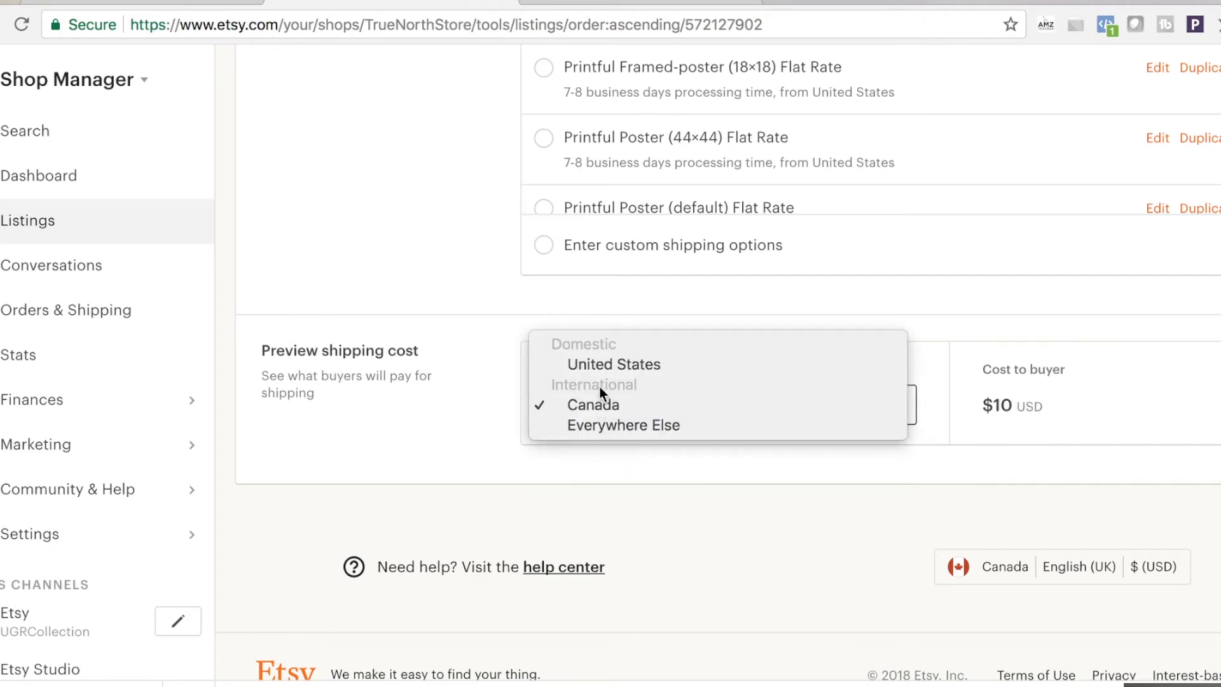
pyautogui.click(601, 368)
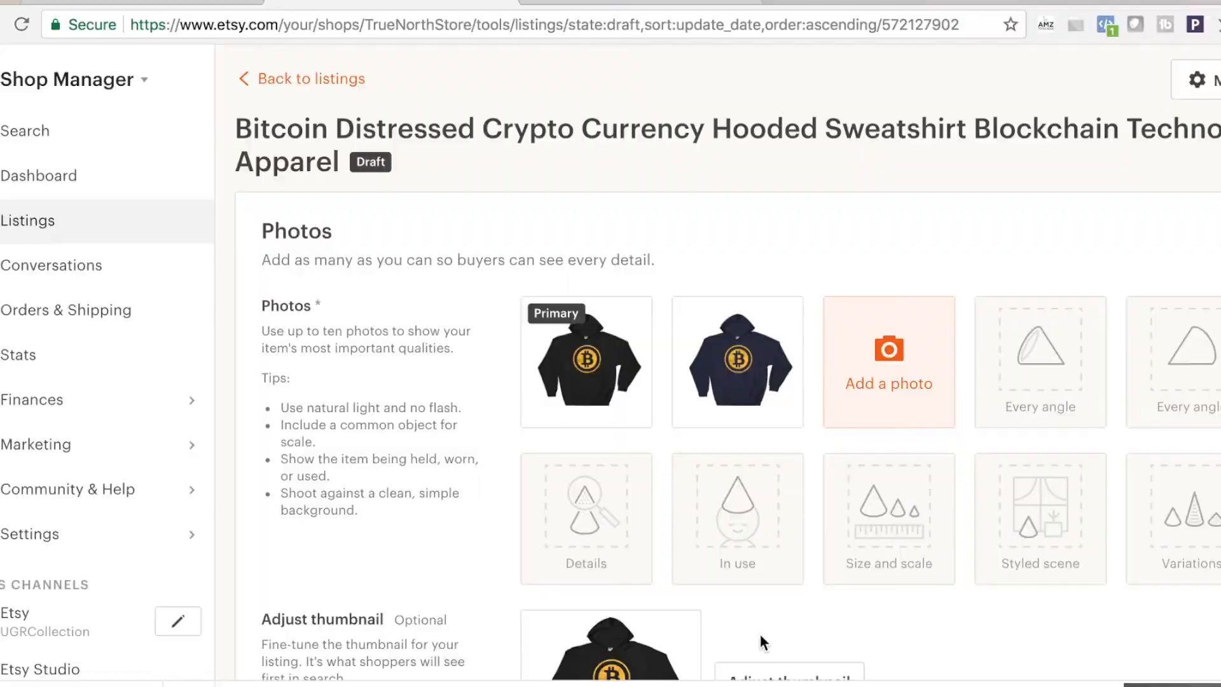
# Review the draft hoodie's photos and listing details and open the listing preview.
pyautogui.scroll(-7, 761, 634)
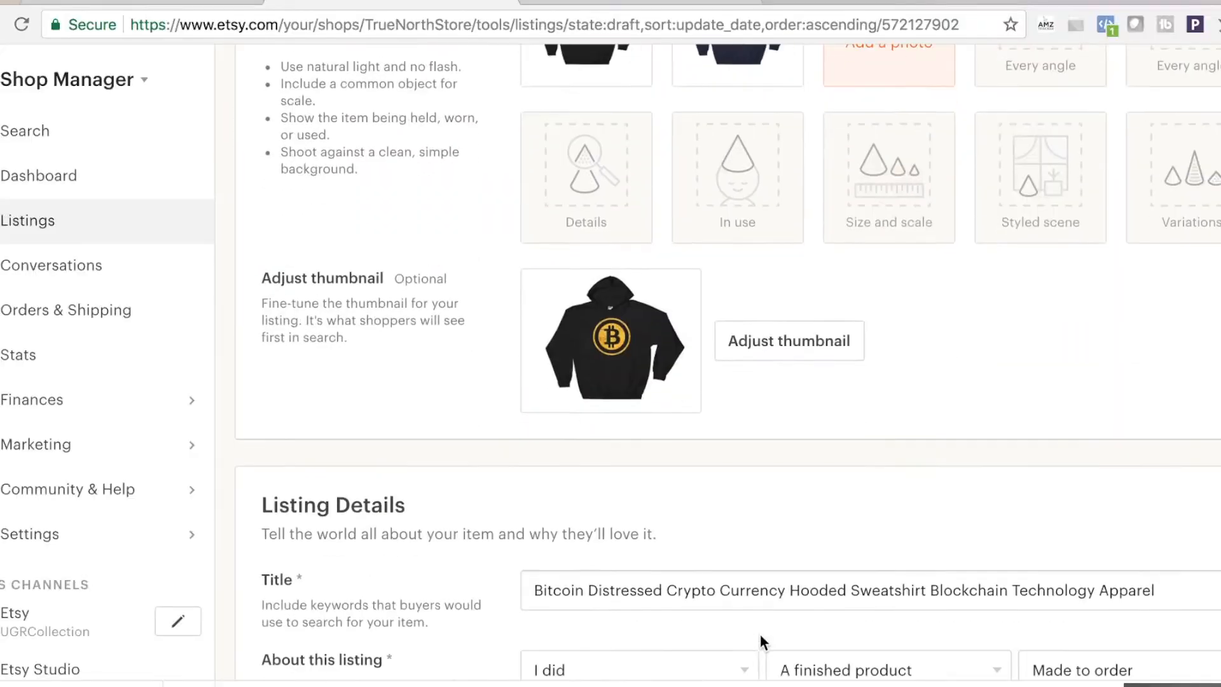
pyautogui.scroll(-5, 761, 633)
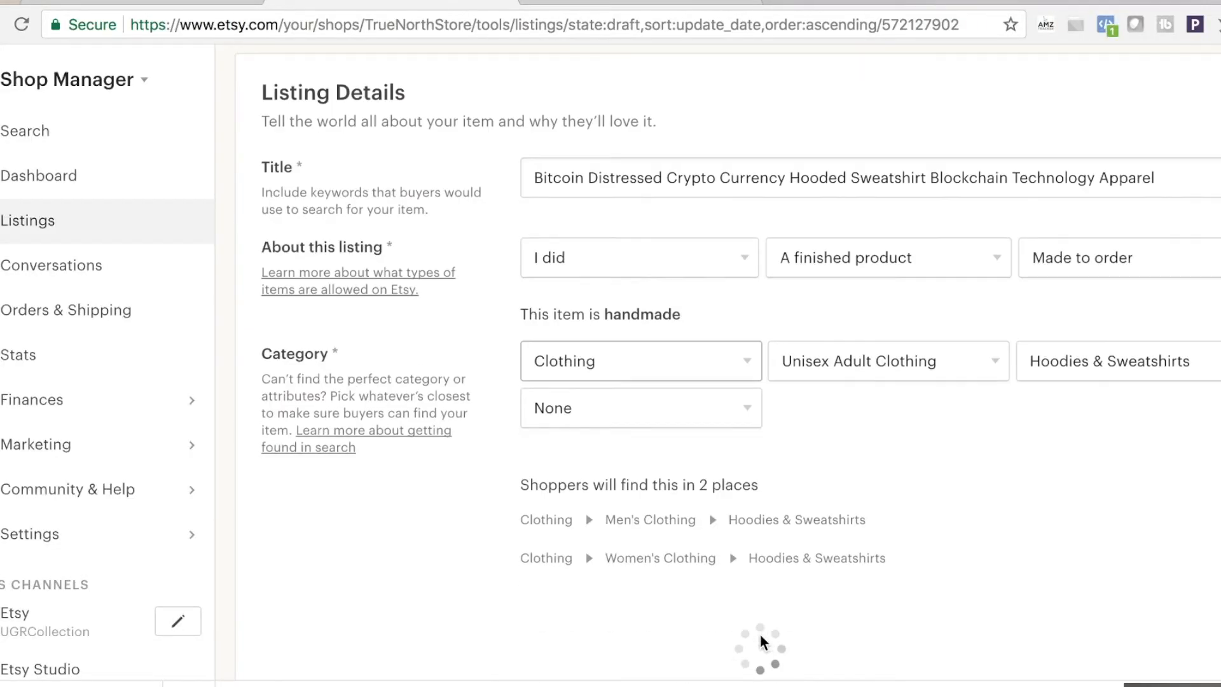
pyautogui.scroll(-9, 718, 382)
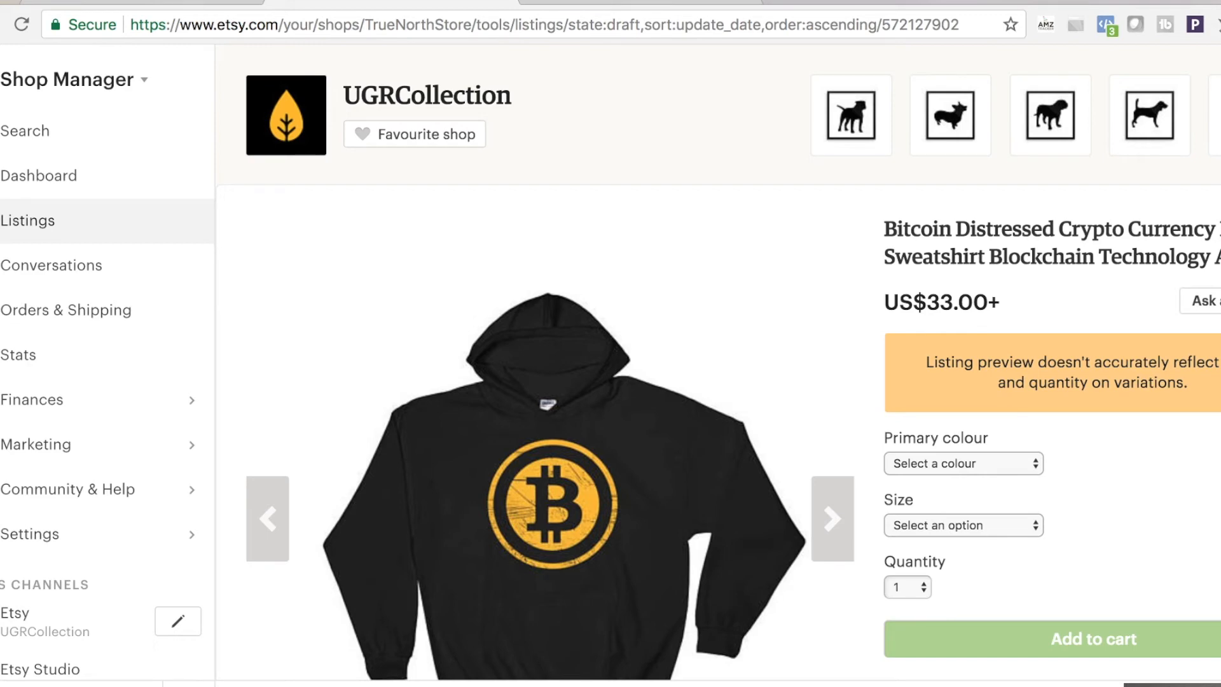
# Examine the listing preview's photos, description, overview and primary colour choices.
pyautogui.scroll(-4, 917, 428)
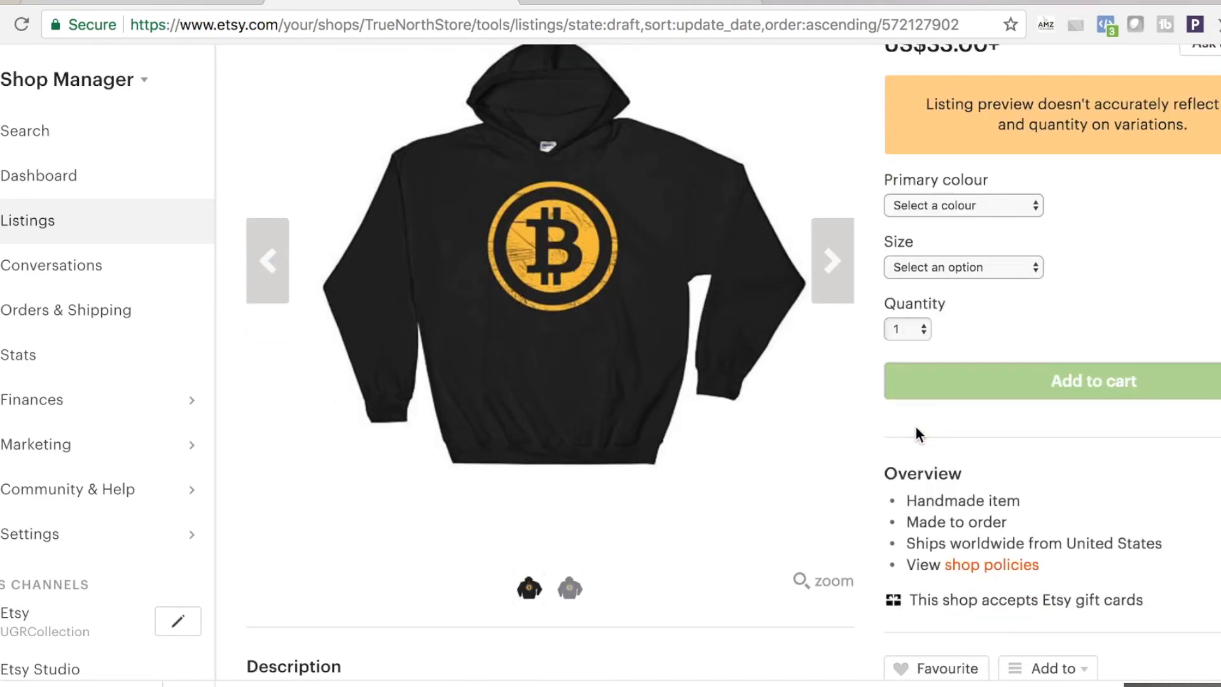
pyautogui.scroll(-3, 914, 425)
pyautogui.scroll(-6, 915, 425)
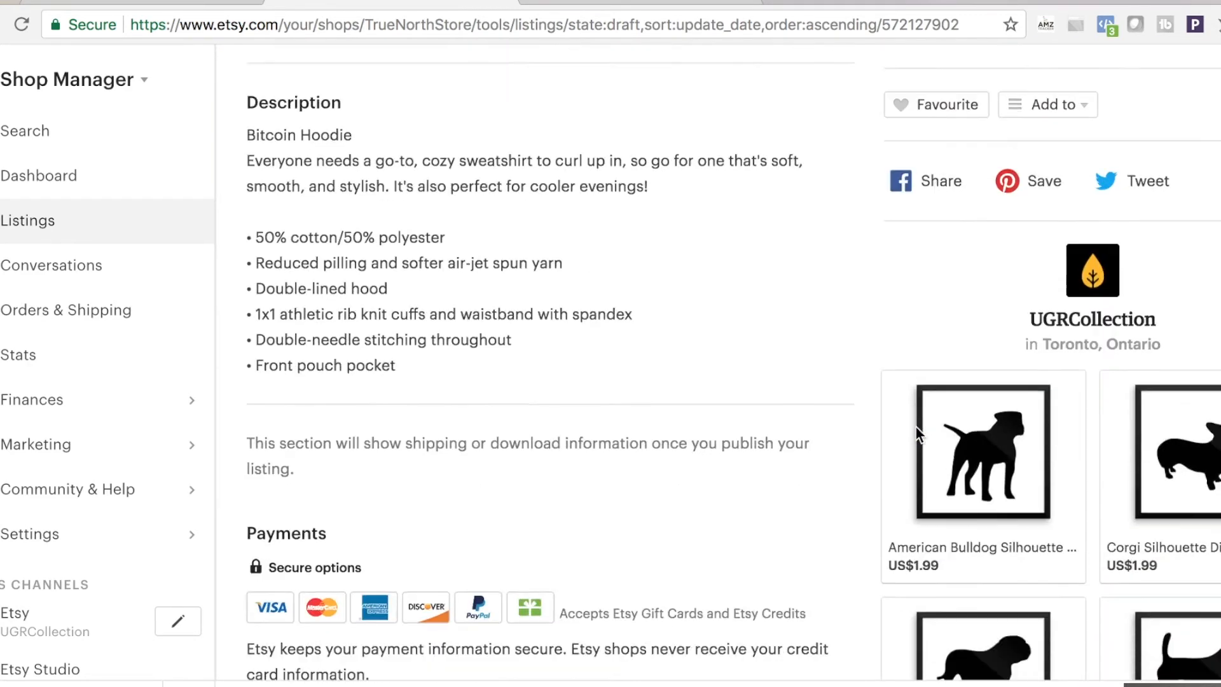
pyautogui.scroll(13, 916, 426)
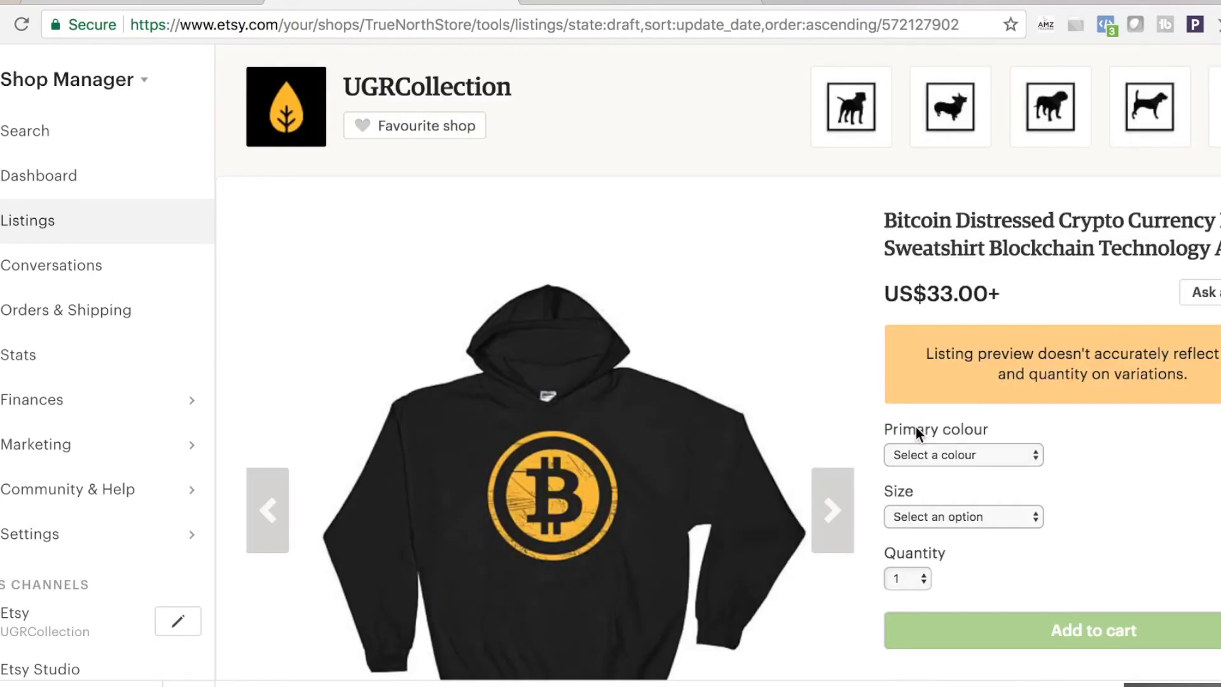
pyautogui.scroll(-8, 916, 426)
pyautogui.scroll(8, 915, 426)
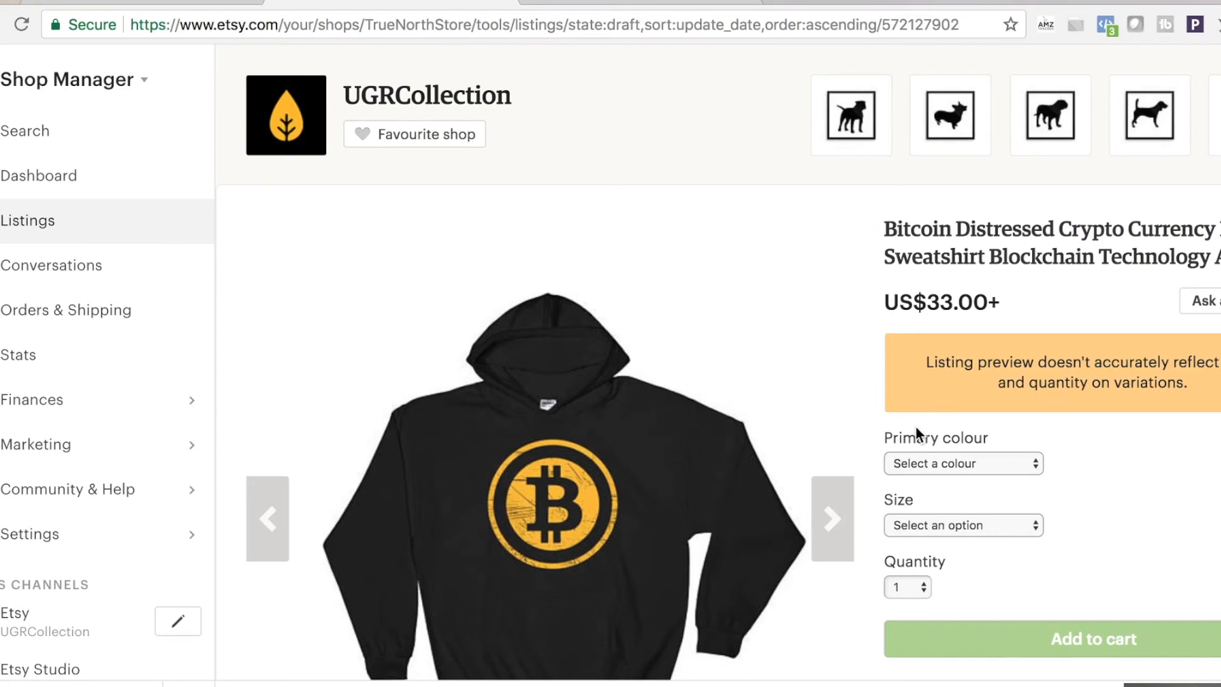
pyautogui.click(935, 468)
pyautogui.click(1148, 439)
pyautogui.scroll(-3, 1177, 533)
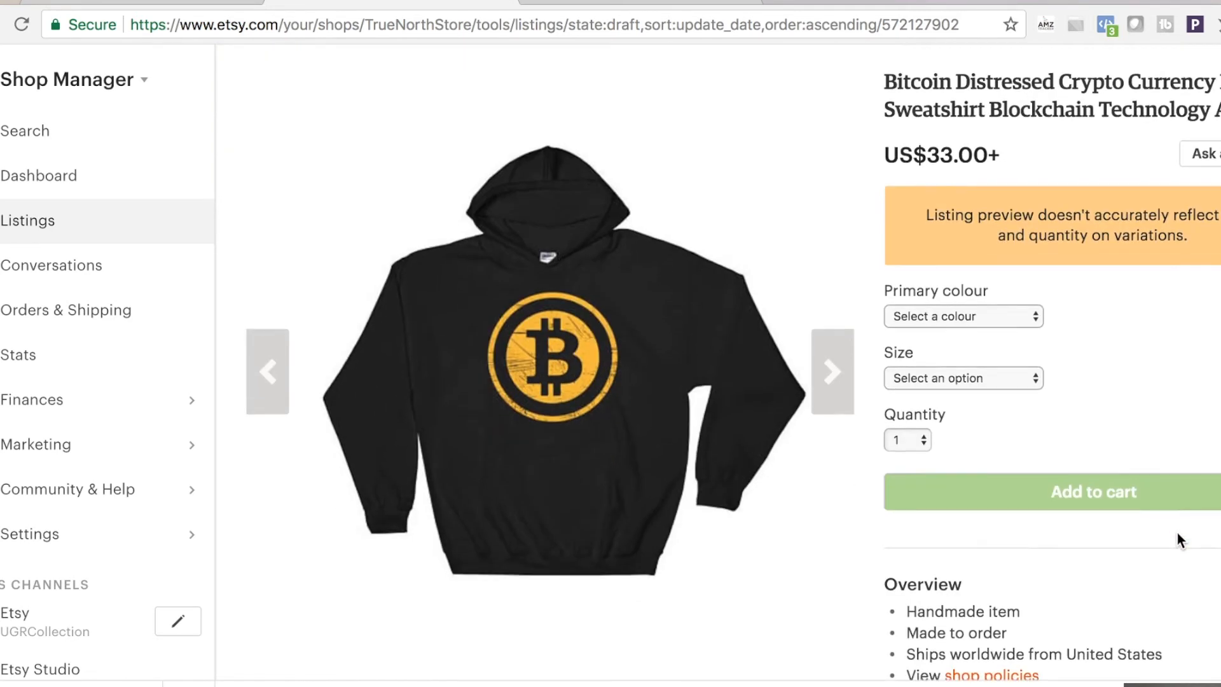
pyautogui.scroll(-1, 1177, 532)
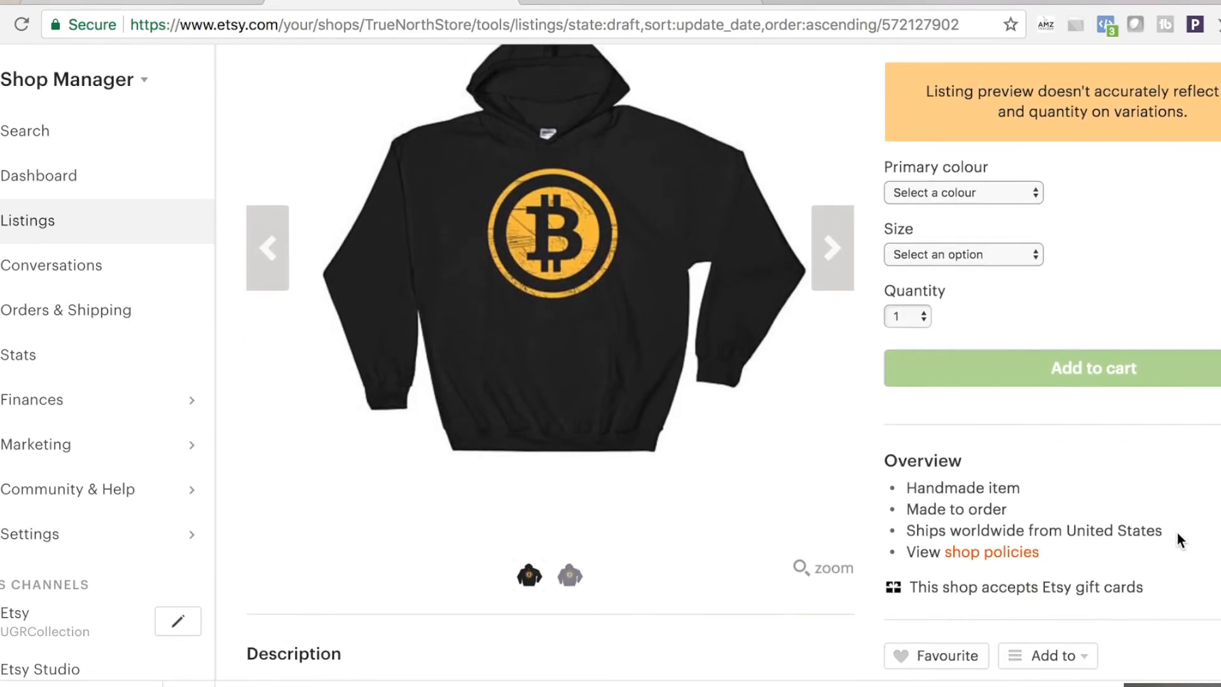
pyautogui.scroll(5, 1177, 533)
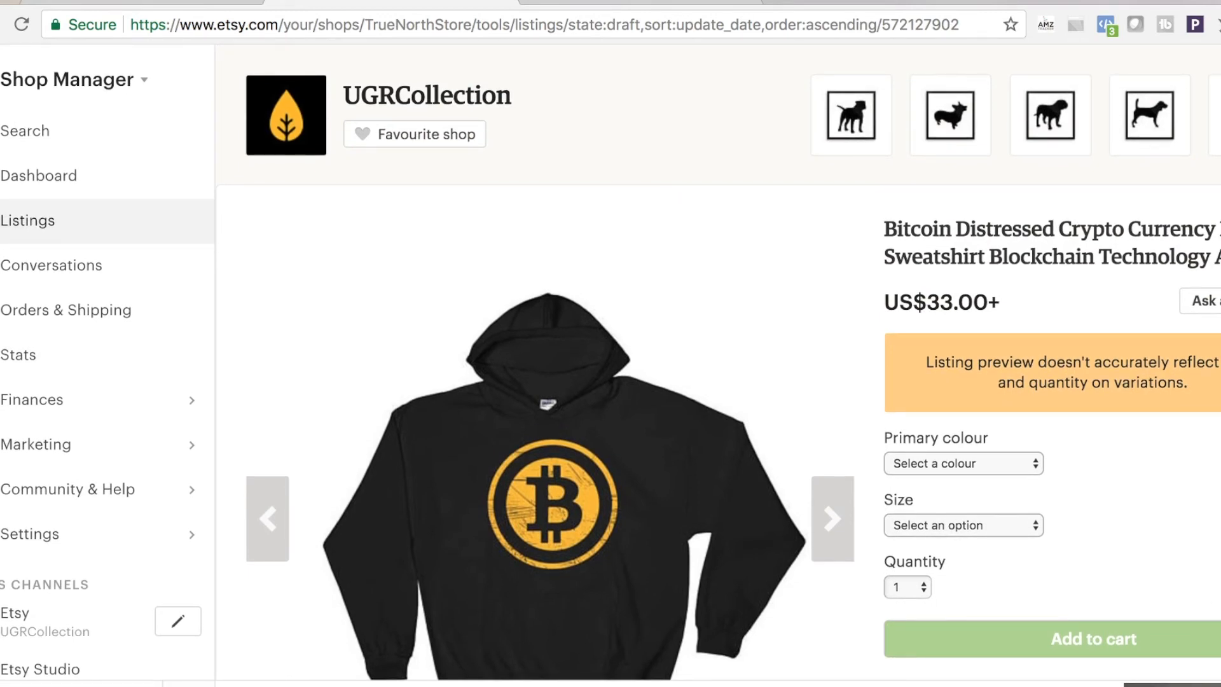
# Publish the hoodie listing, accepting the US$0.20 fee, and locate it among the items on the UGRCollection shop page.
pyautogui.click(1215, 684)
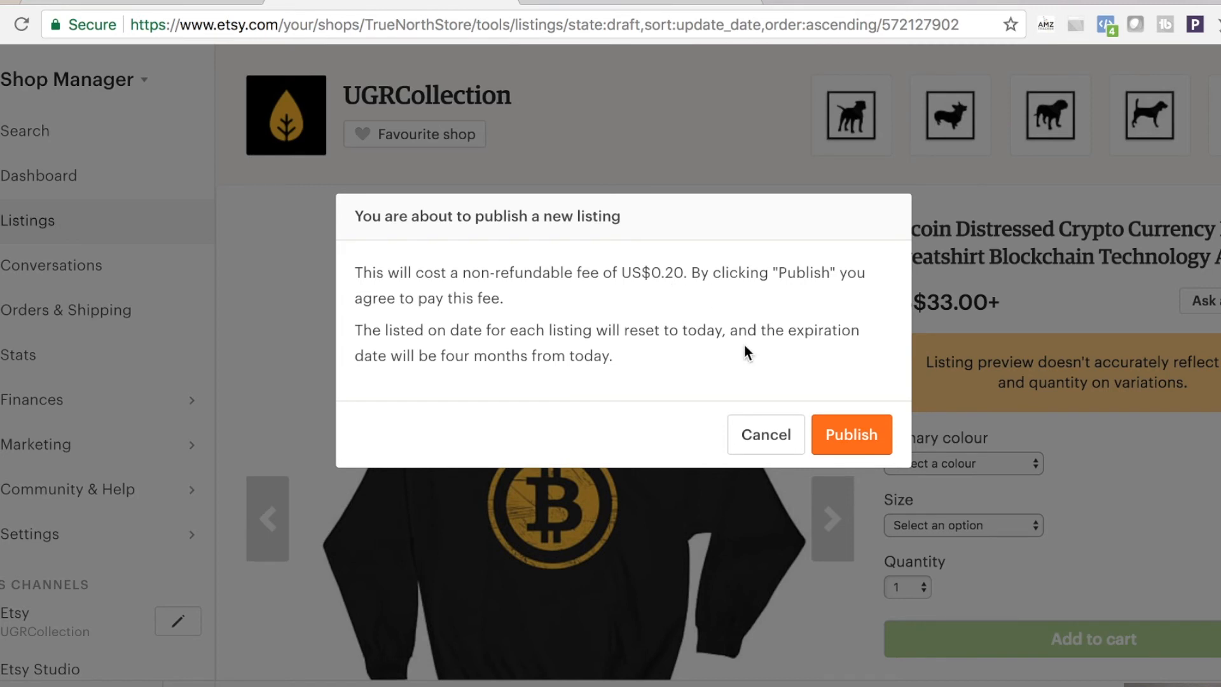
pyautogui.click(848, 439)
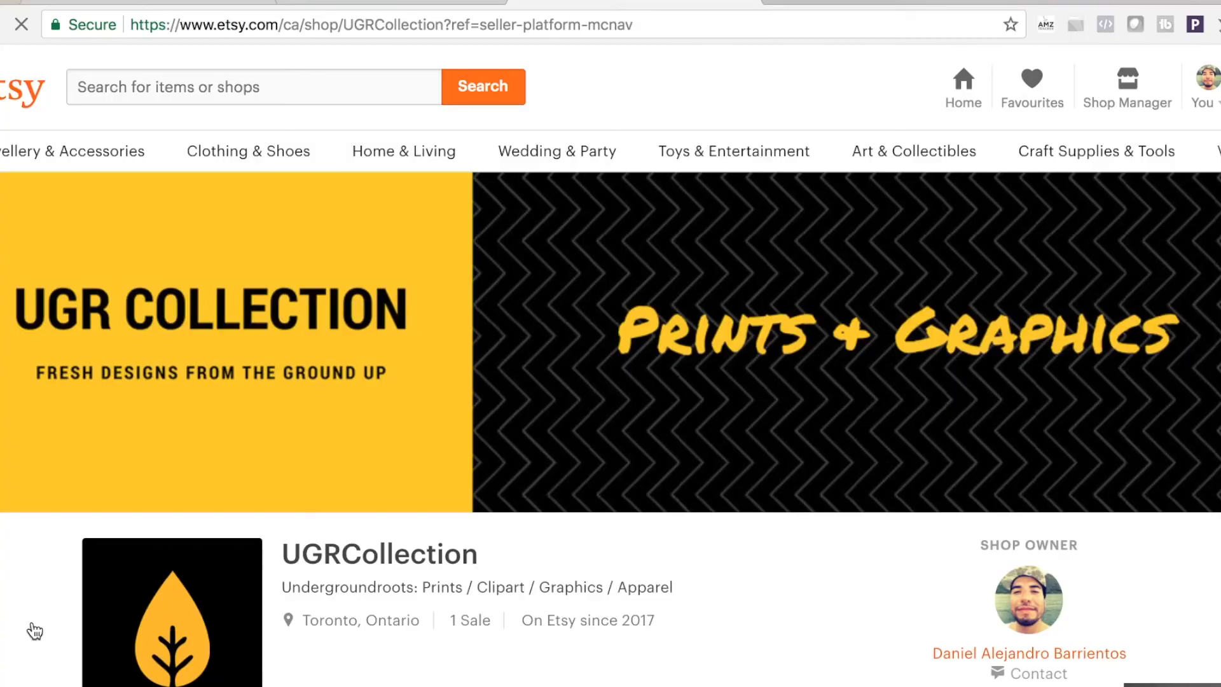
pyautogui.scroll(-10, 638, 627)
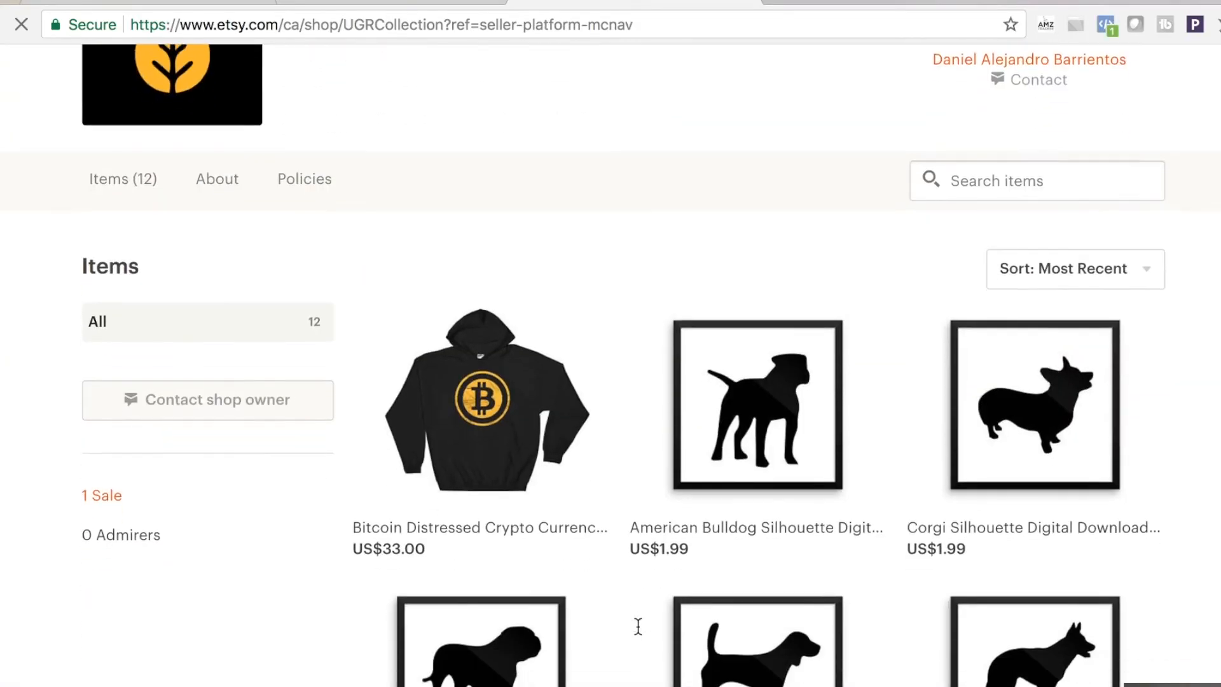
pyautogui.scroll(-1, 638, 626)
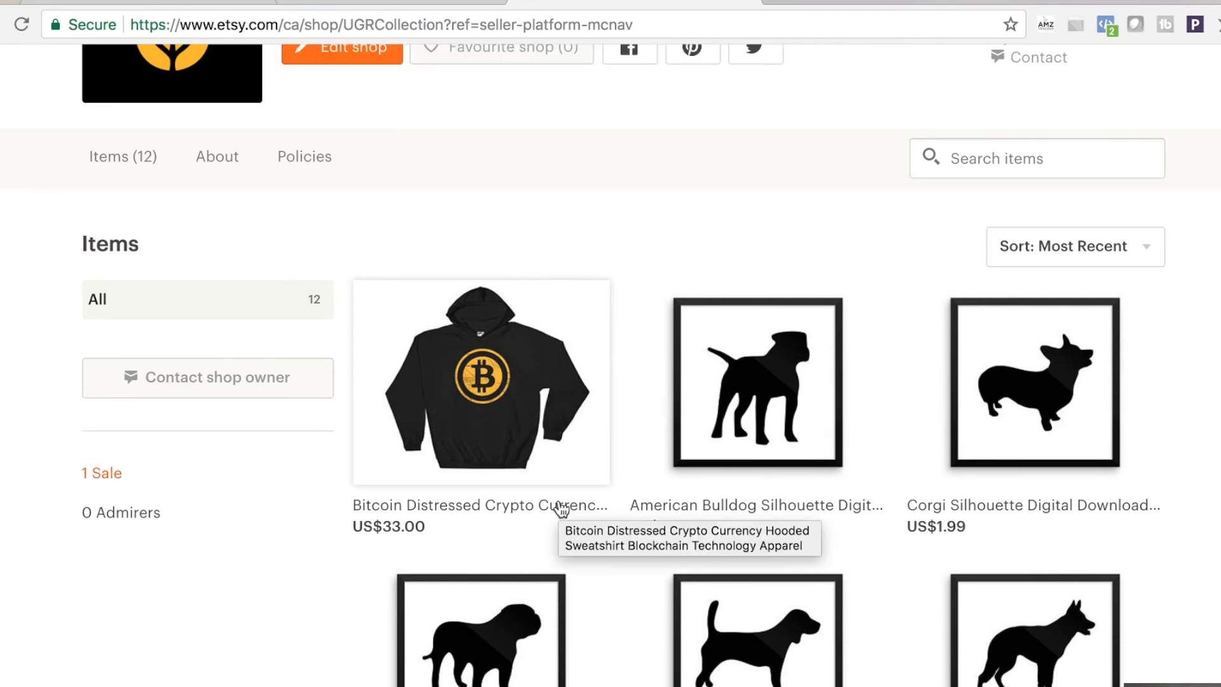
# Look through the shop page's header and item listings, comparing the new hoodie with the dog silhouette products.
pyautogui.scroll(5, 560, 507)
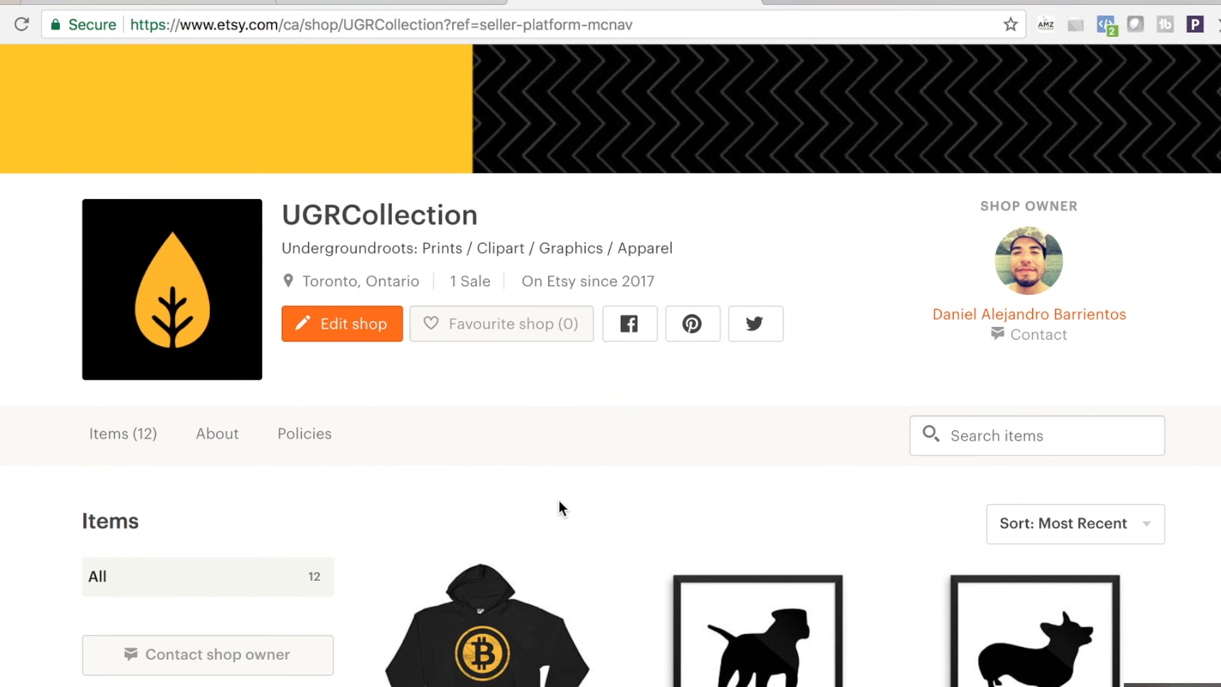
pyautogui.scroll(-11, 560, 506)
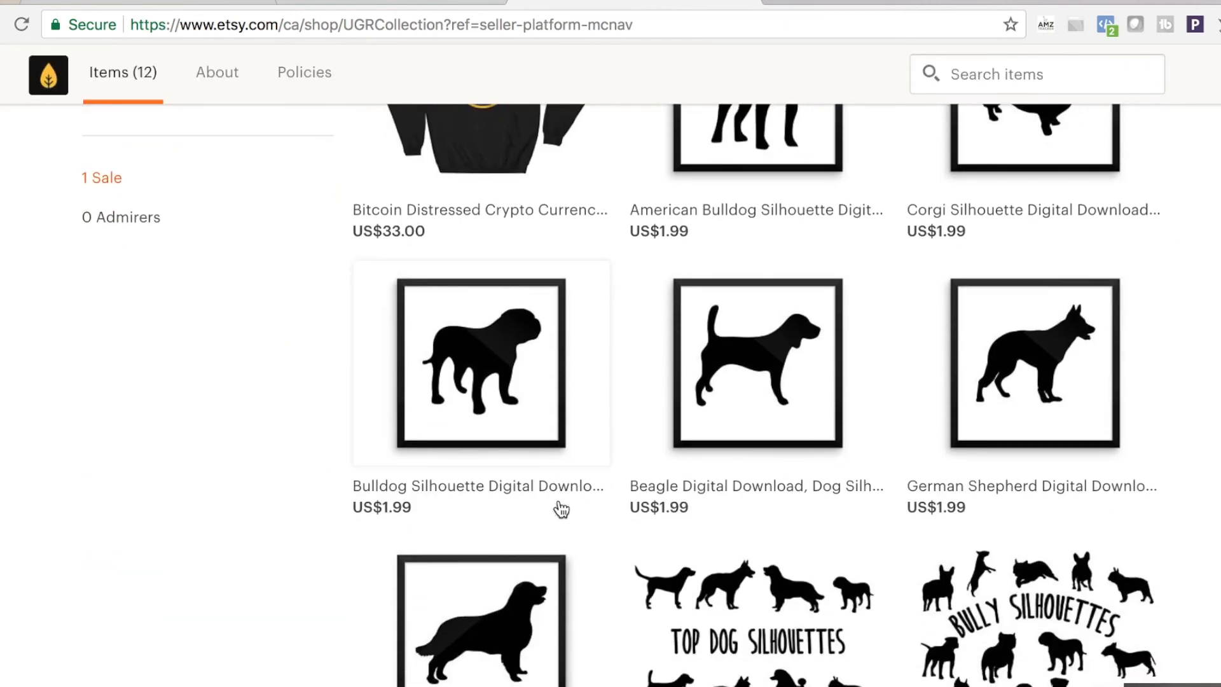
pyautogui.scroll(1, 561, 509)
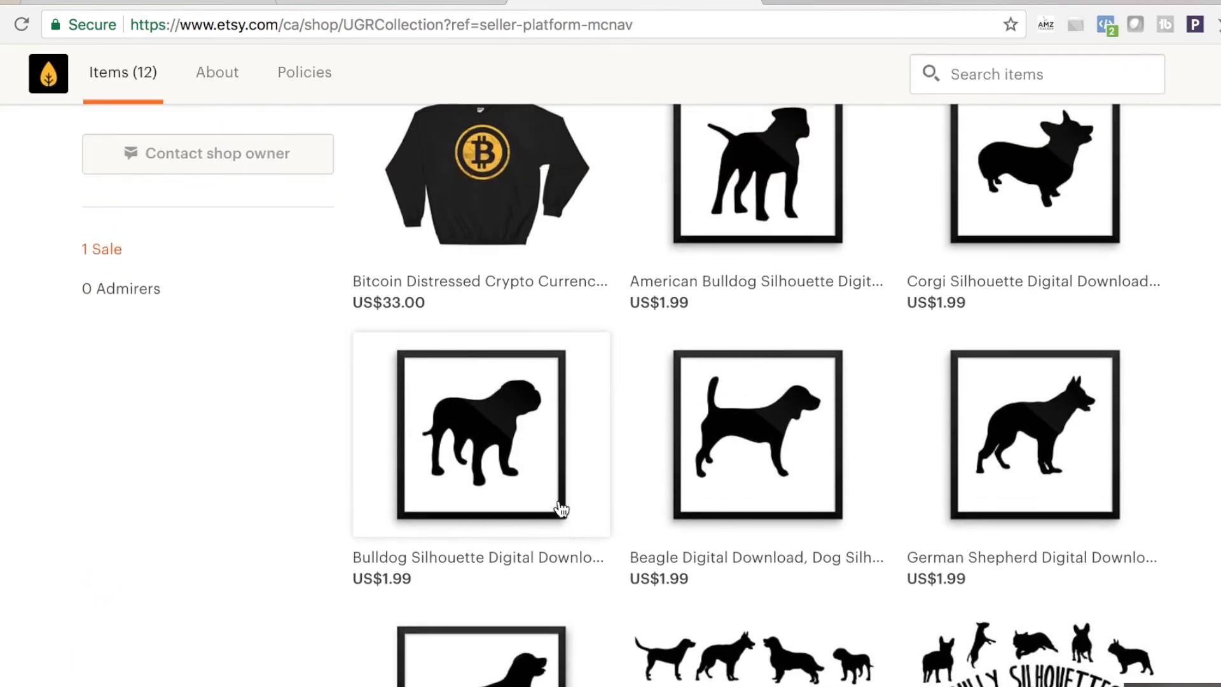
pyautogui.scroll(1, 561, 508)
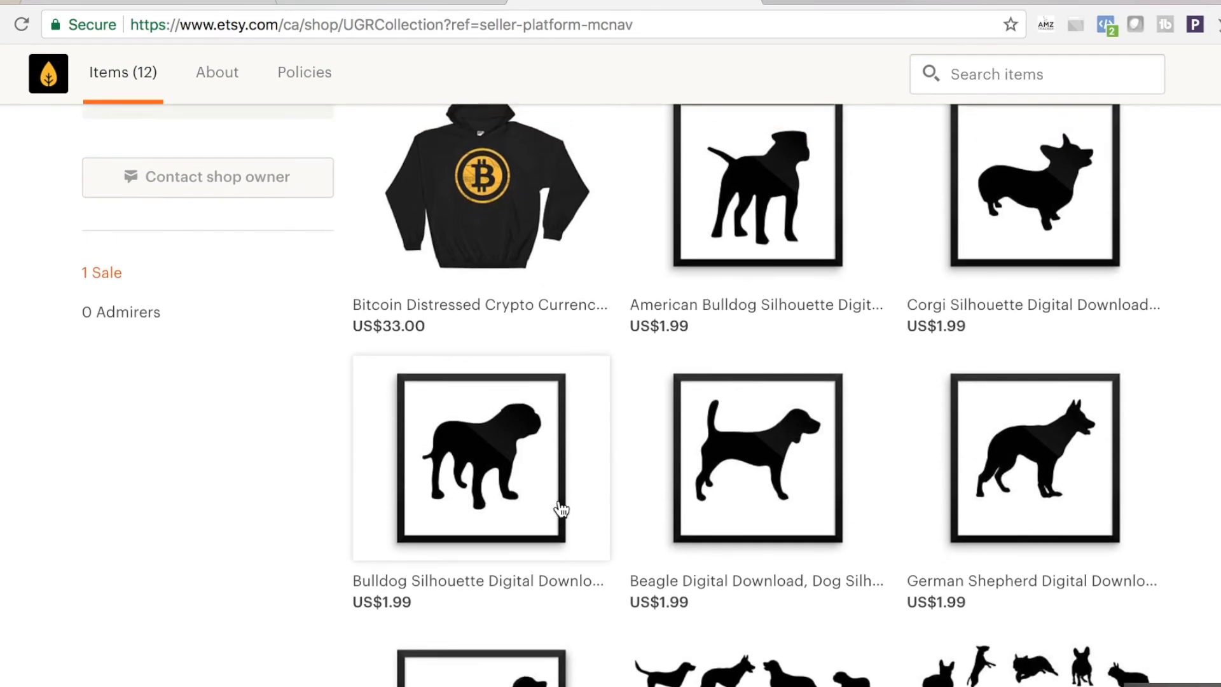
pyautogui.scroll(1, 561, 508)
pyautogui.scroll(-2, 561, 509)
pyautogui.scroll(1, 560, 508)
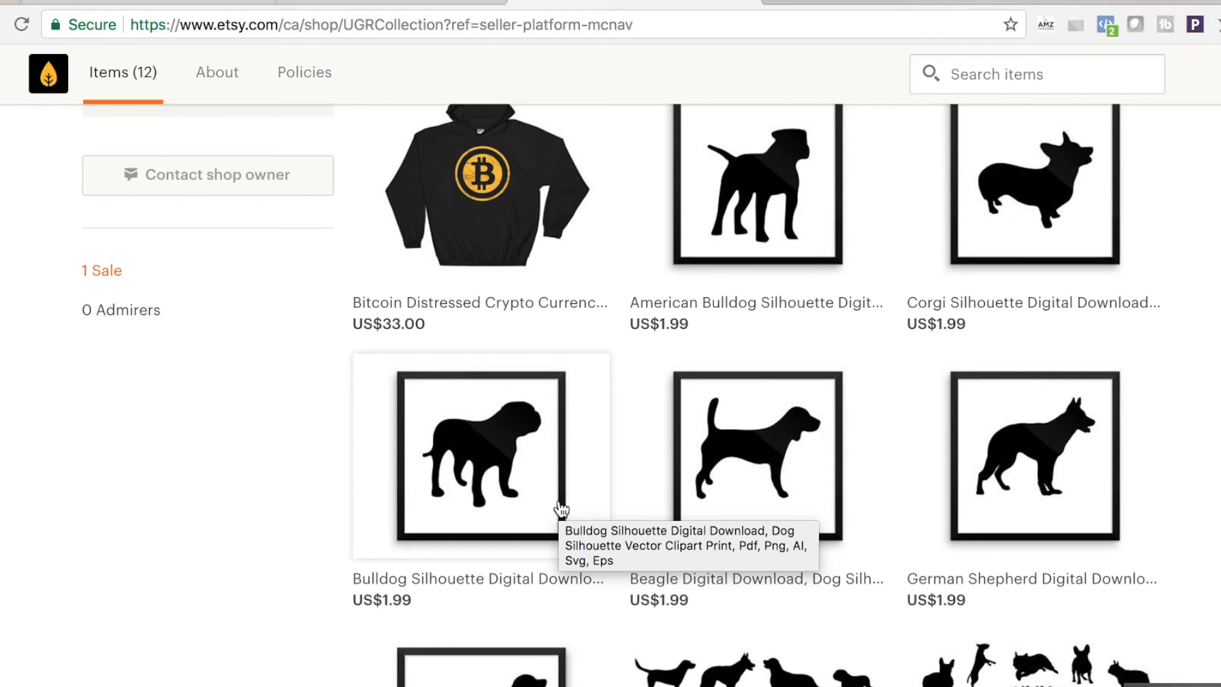
pyautogui.scroll(-3, 193, 575)
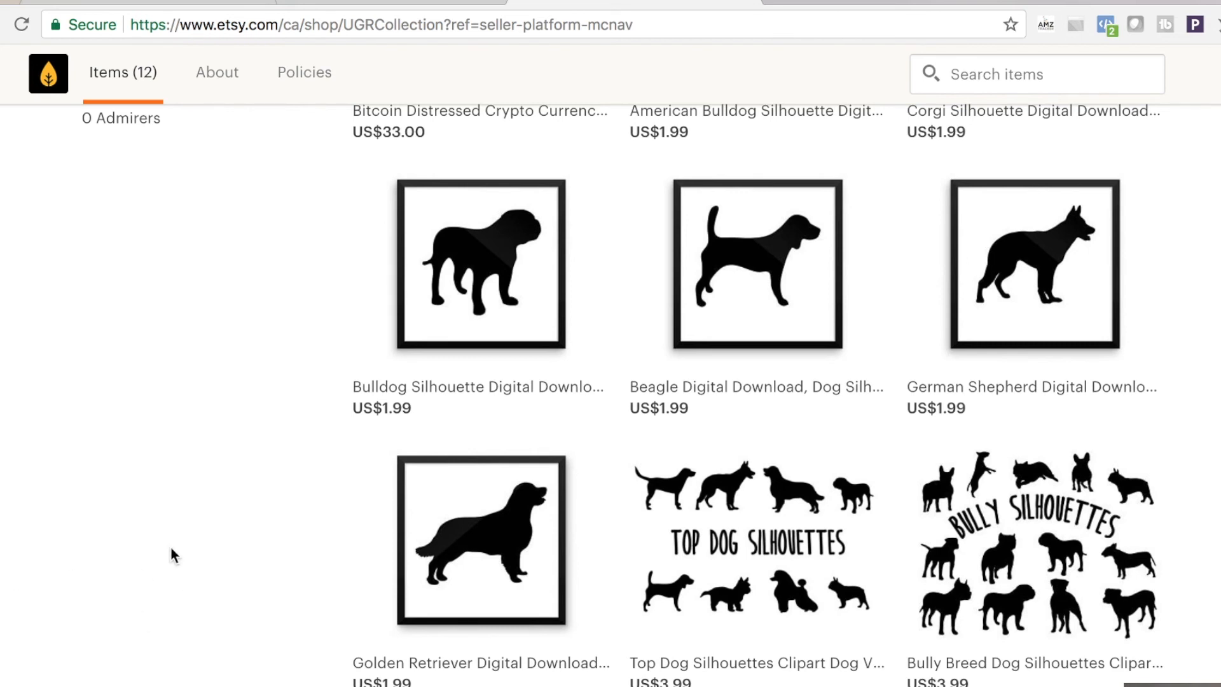
pyautogui.scroll(-3, 246, 548)
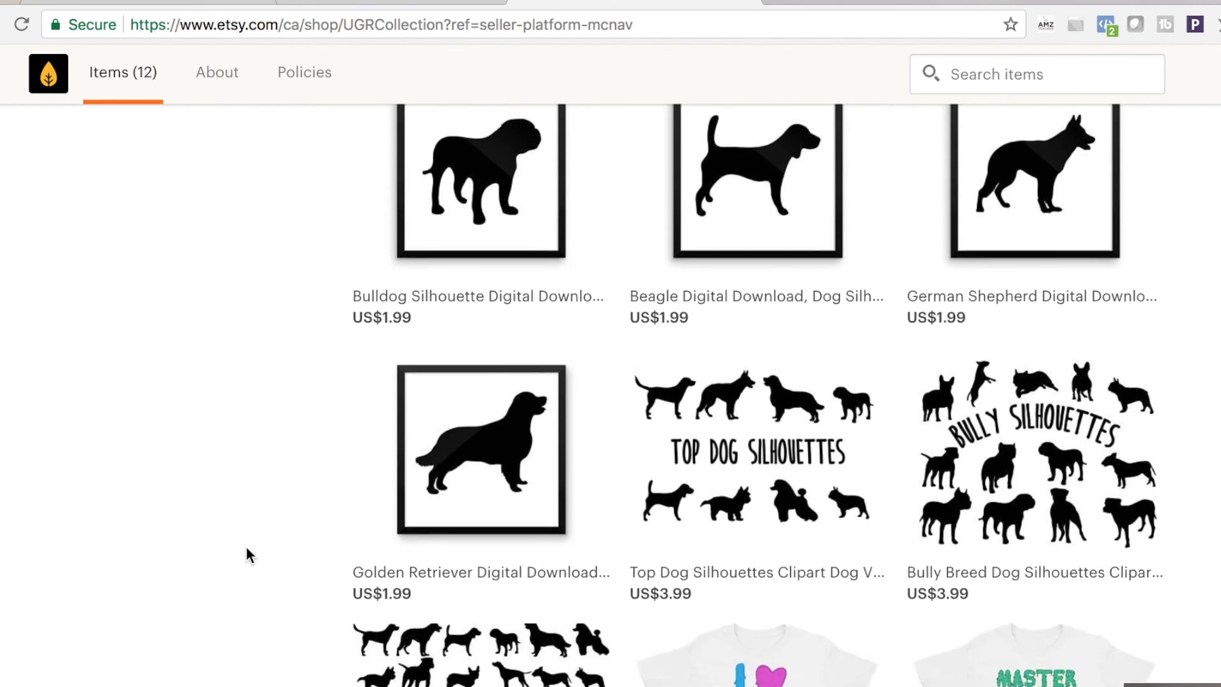
pyautogui.scroll(3, 246, 547)
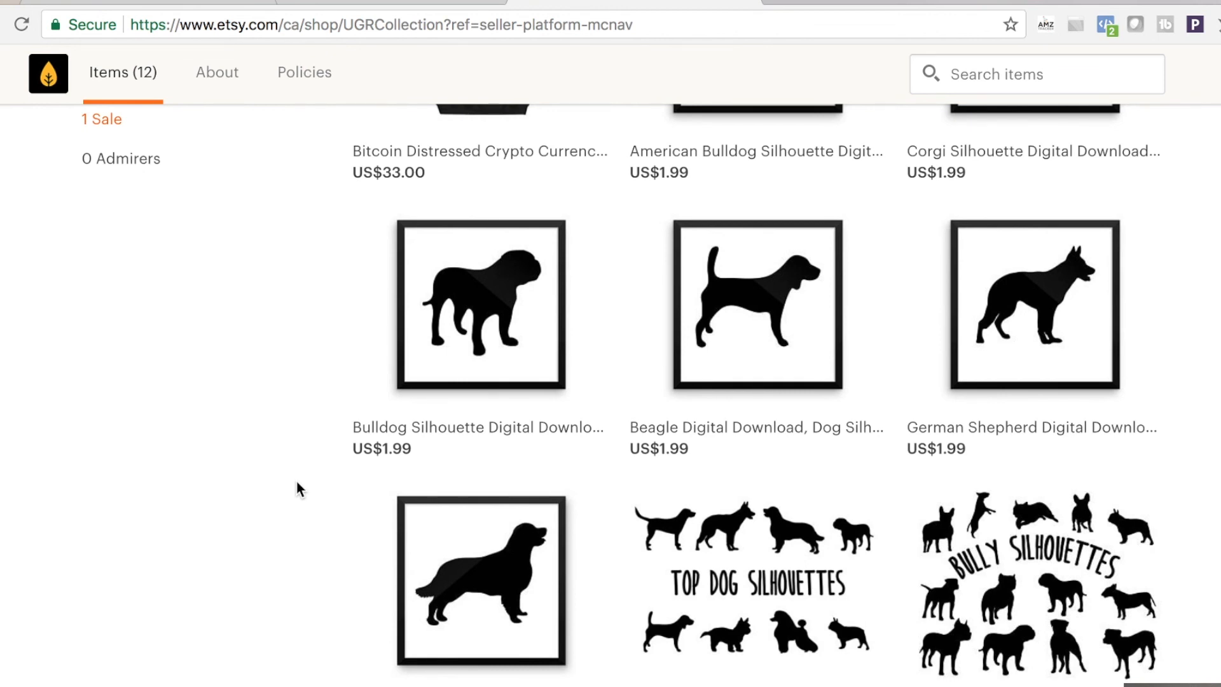
# Open the Beagle Digital Download listing and examine its product image and overview.
pyautogui.click(776, 328)
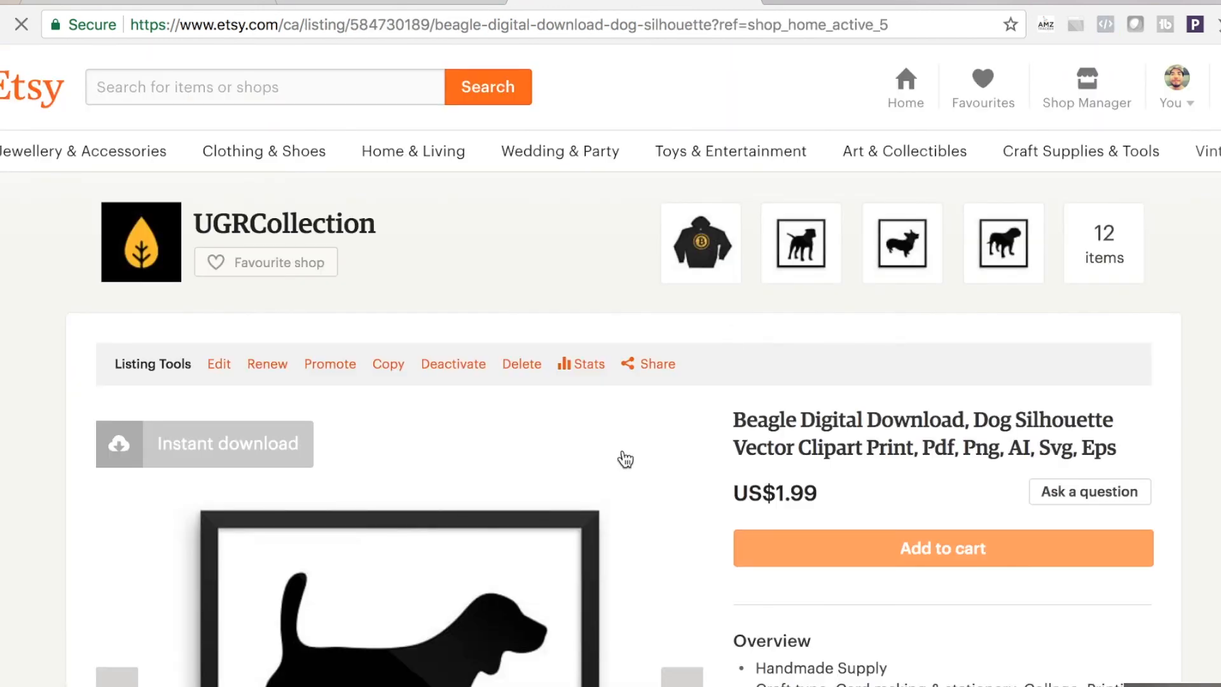
pyautogui.scroll(-6, 631, 484)
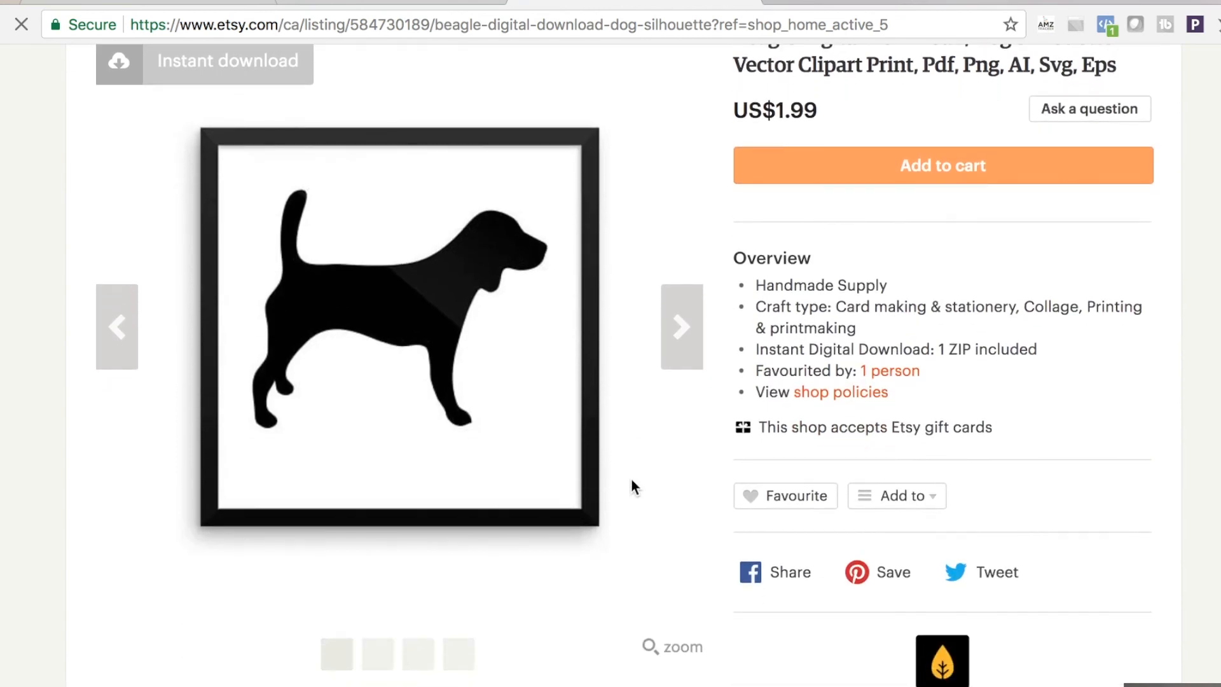
pyautogui.scroll(-1, 634, 488)
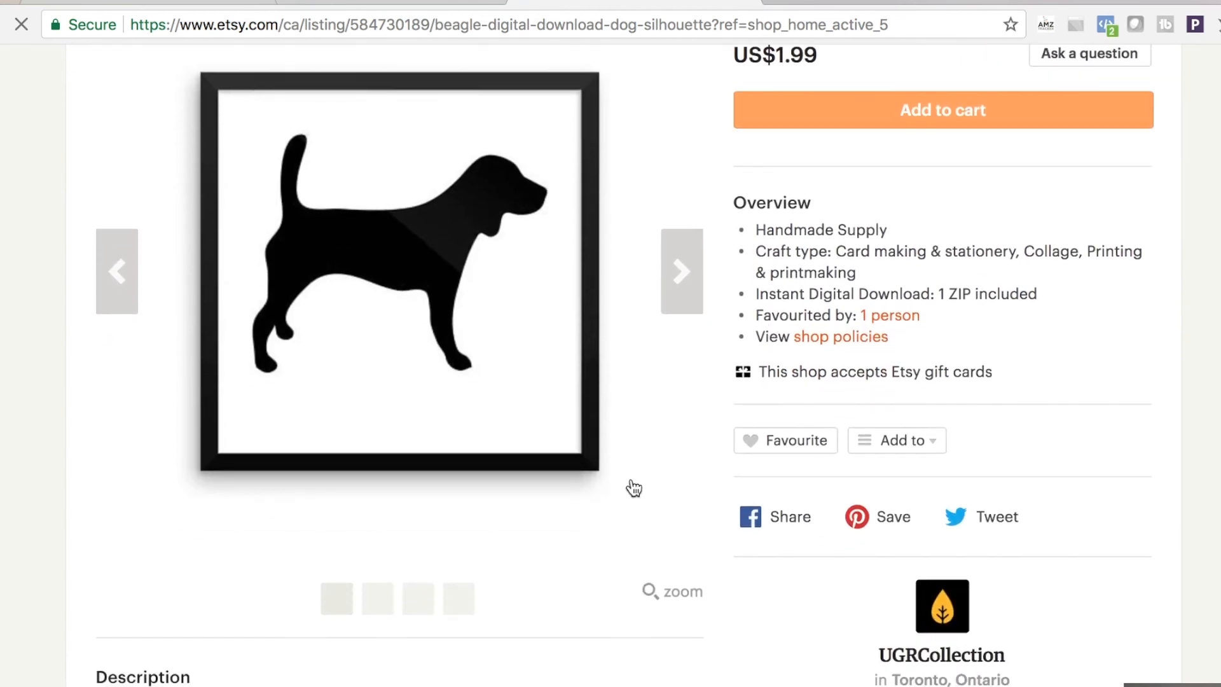